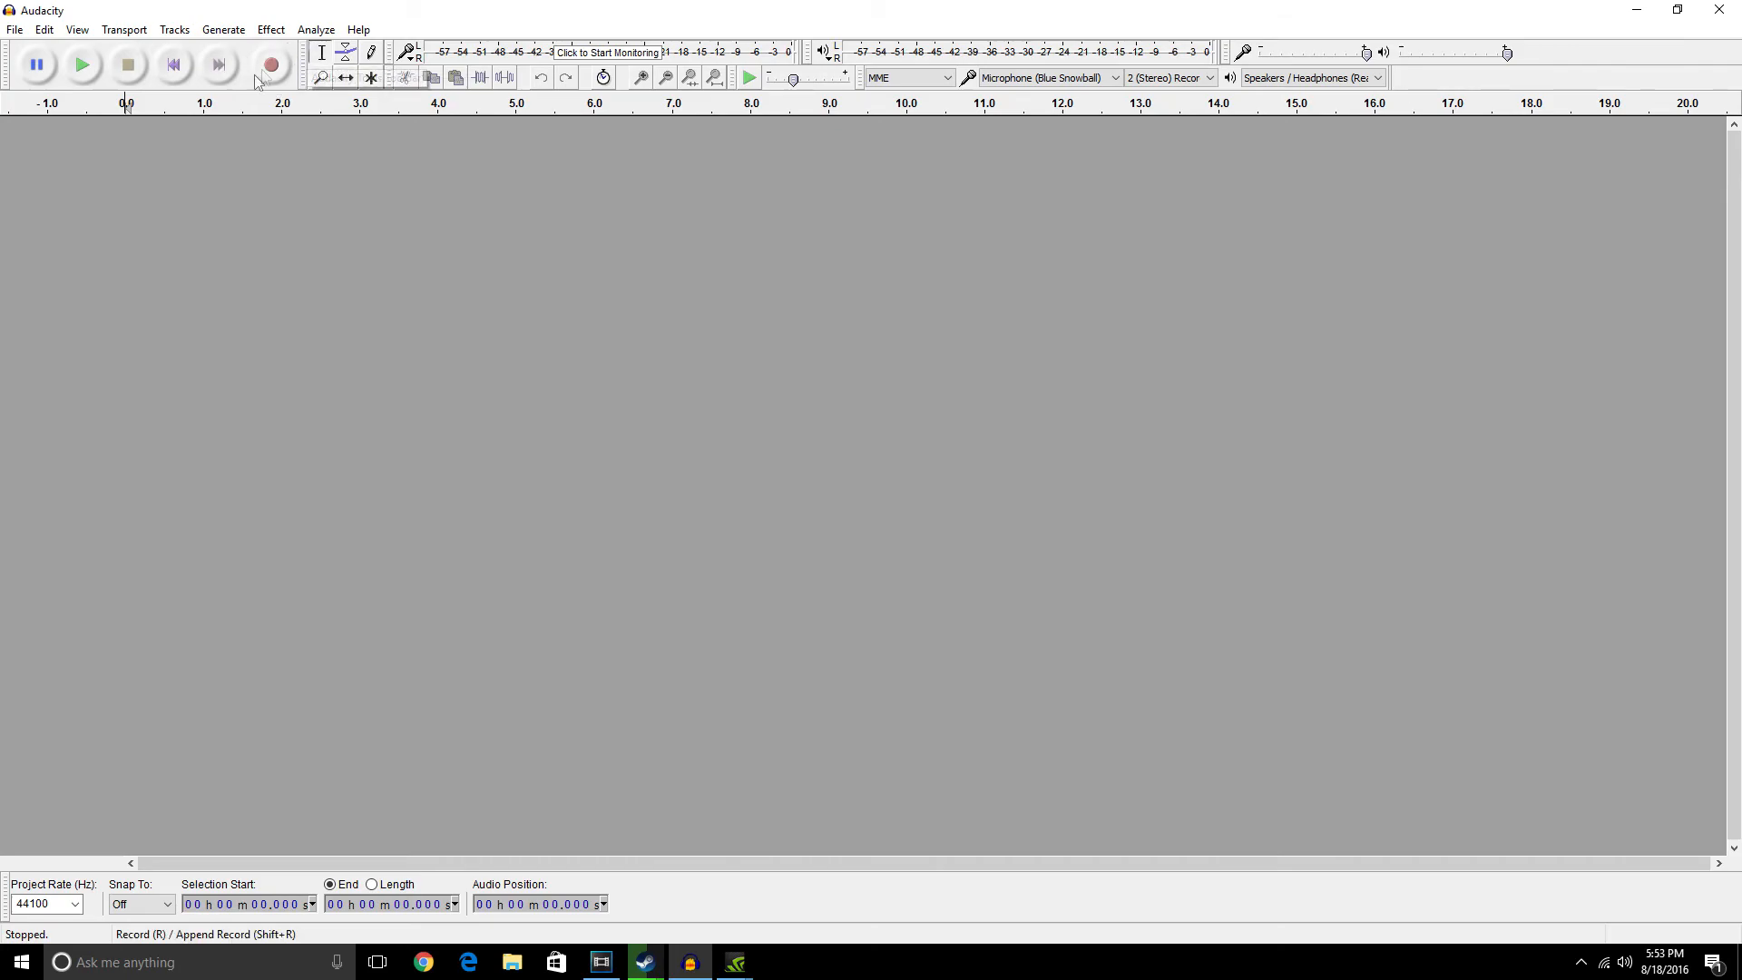
# Record a voice clip about 8 seconds long, play it back, and stop the playback.
pyautogui.click(270, 65)
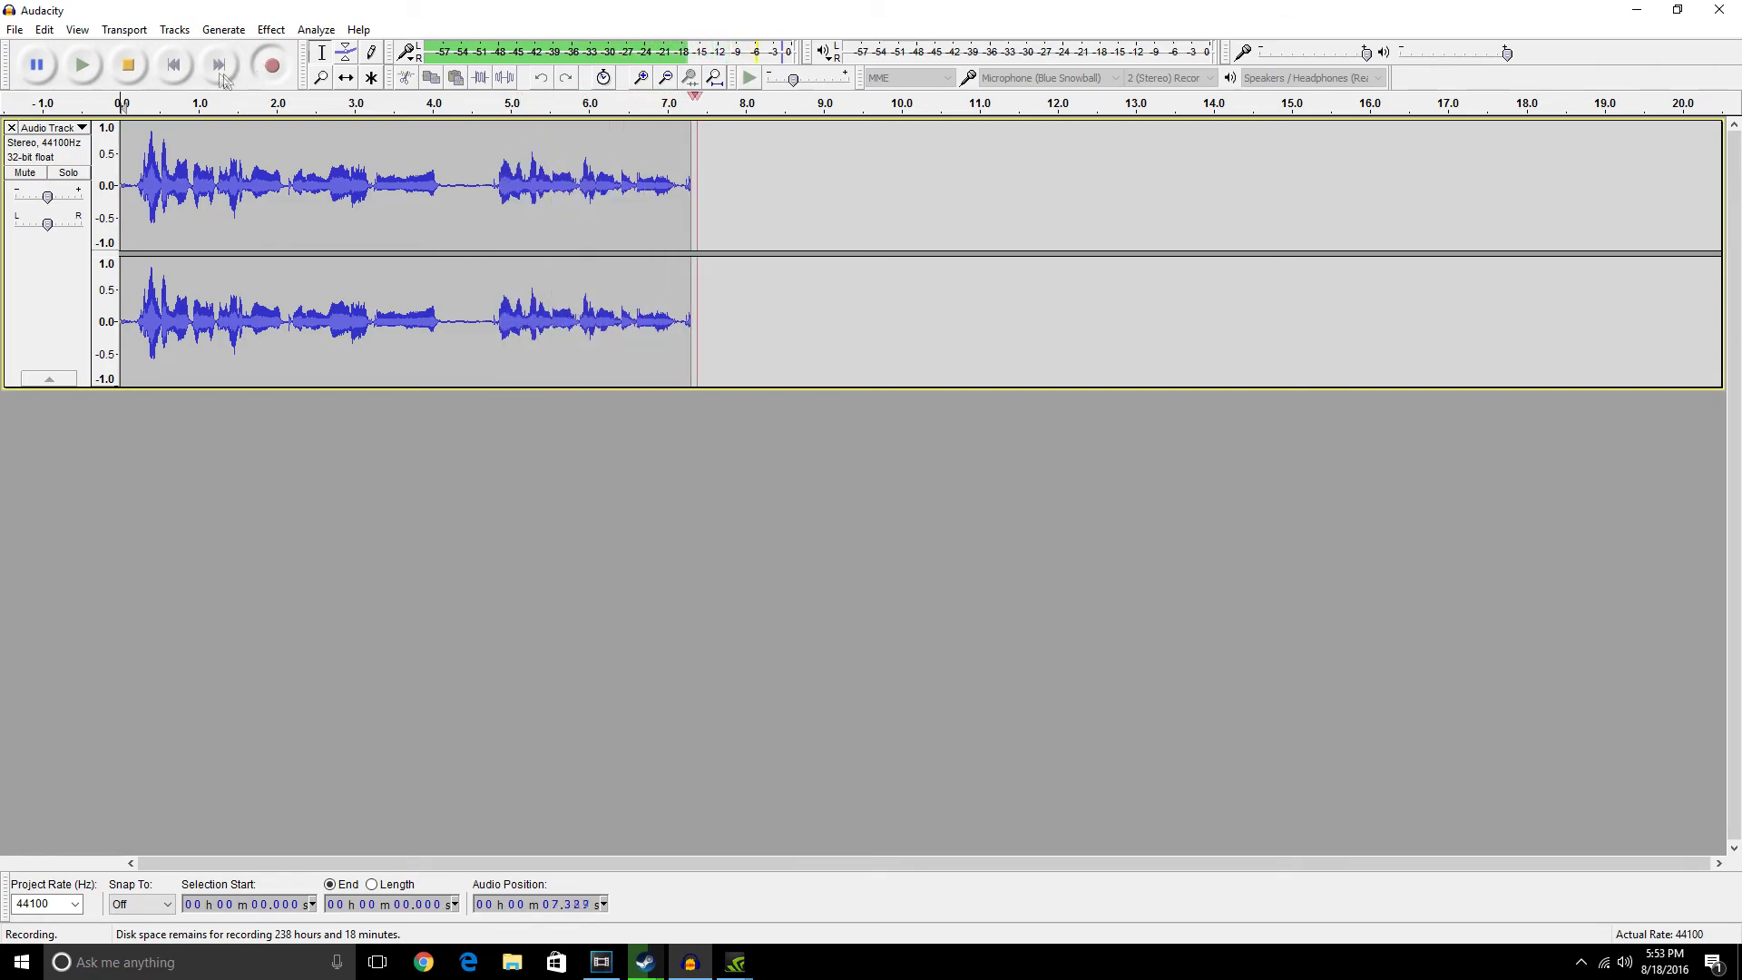
pyautogui.click(128, 65)
pyautogui.click(75, 73)
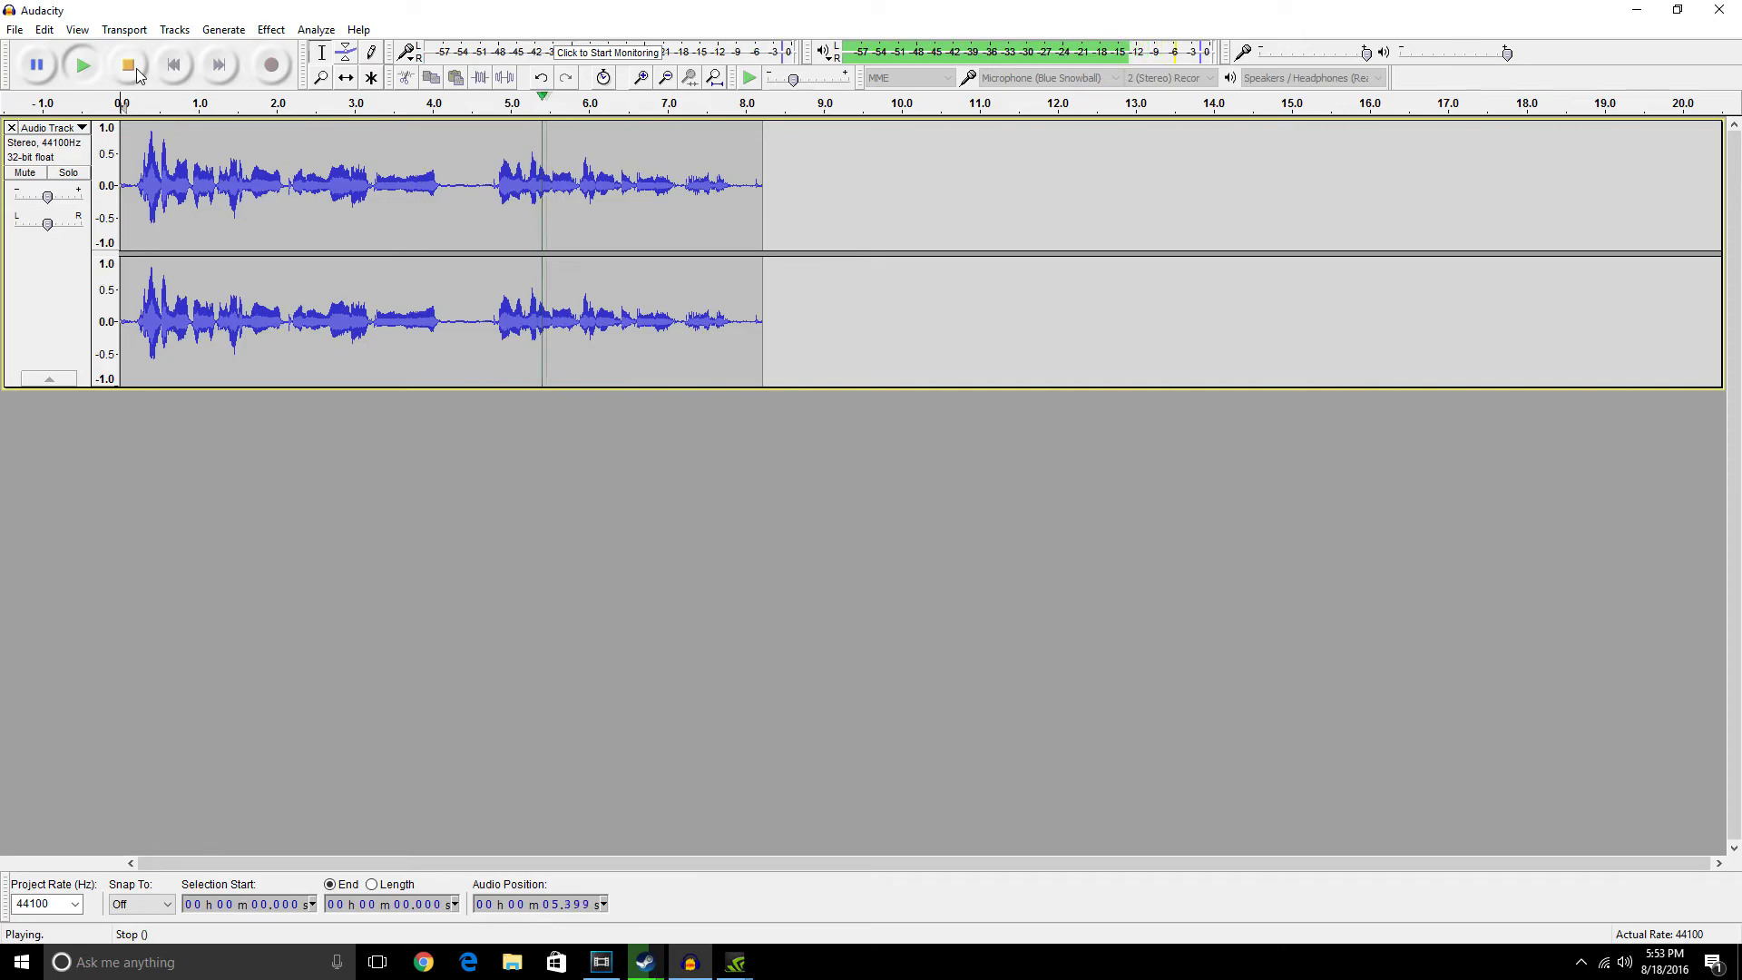
pyautogui.click(133, 68)
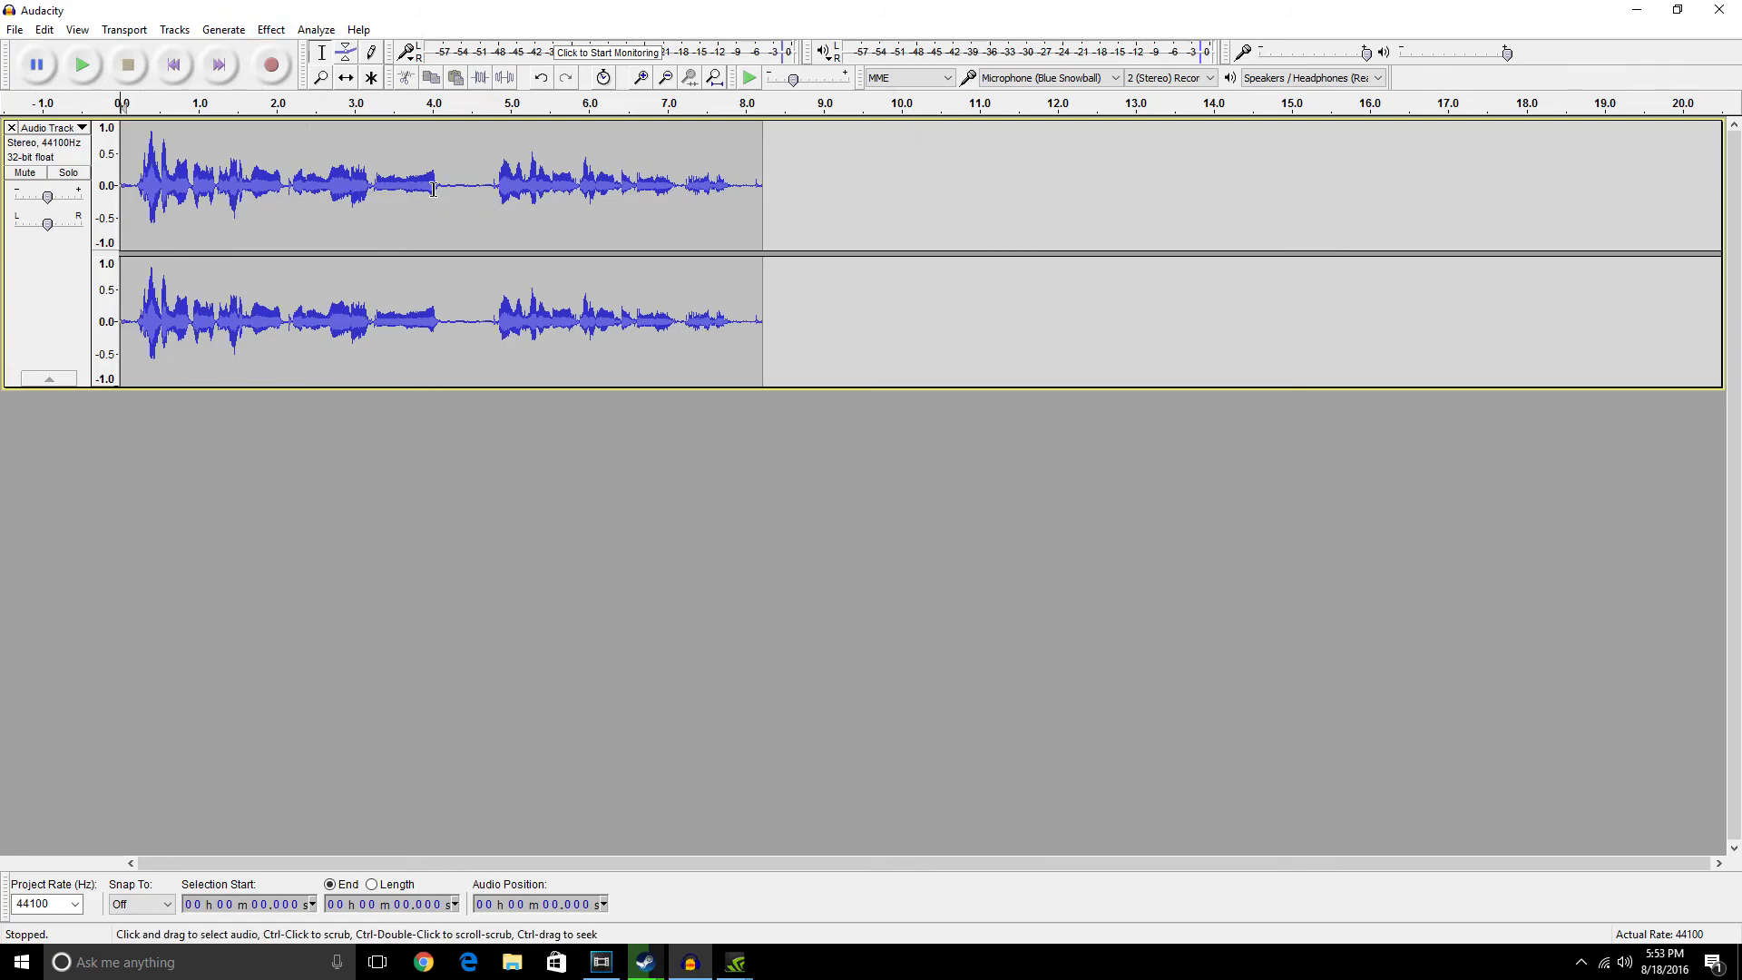
pyautogui.moveTo(443, 186); pyautogui.dragTo(499, 207)
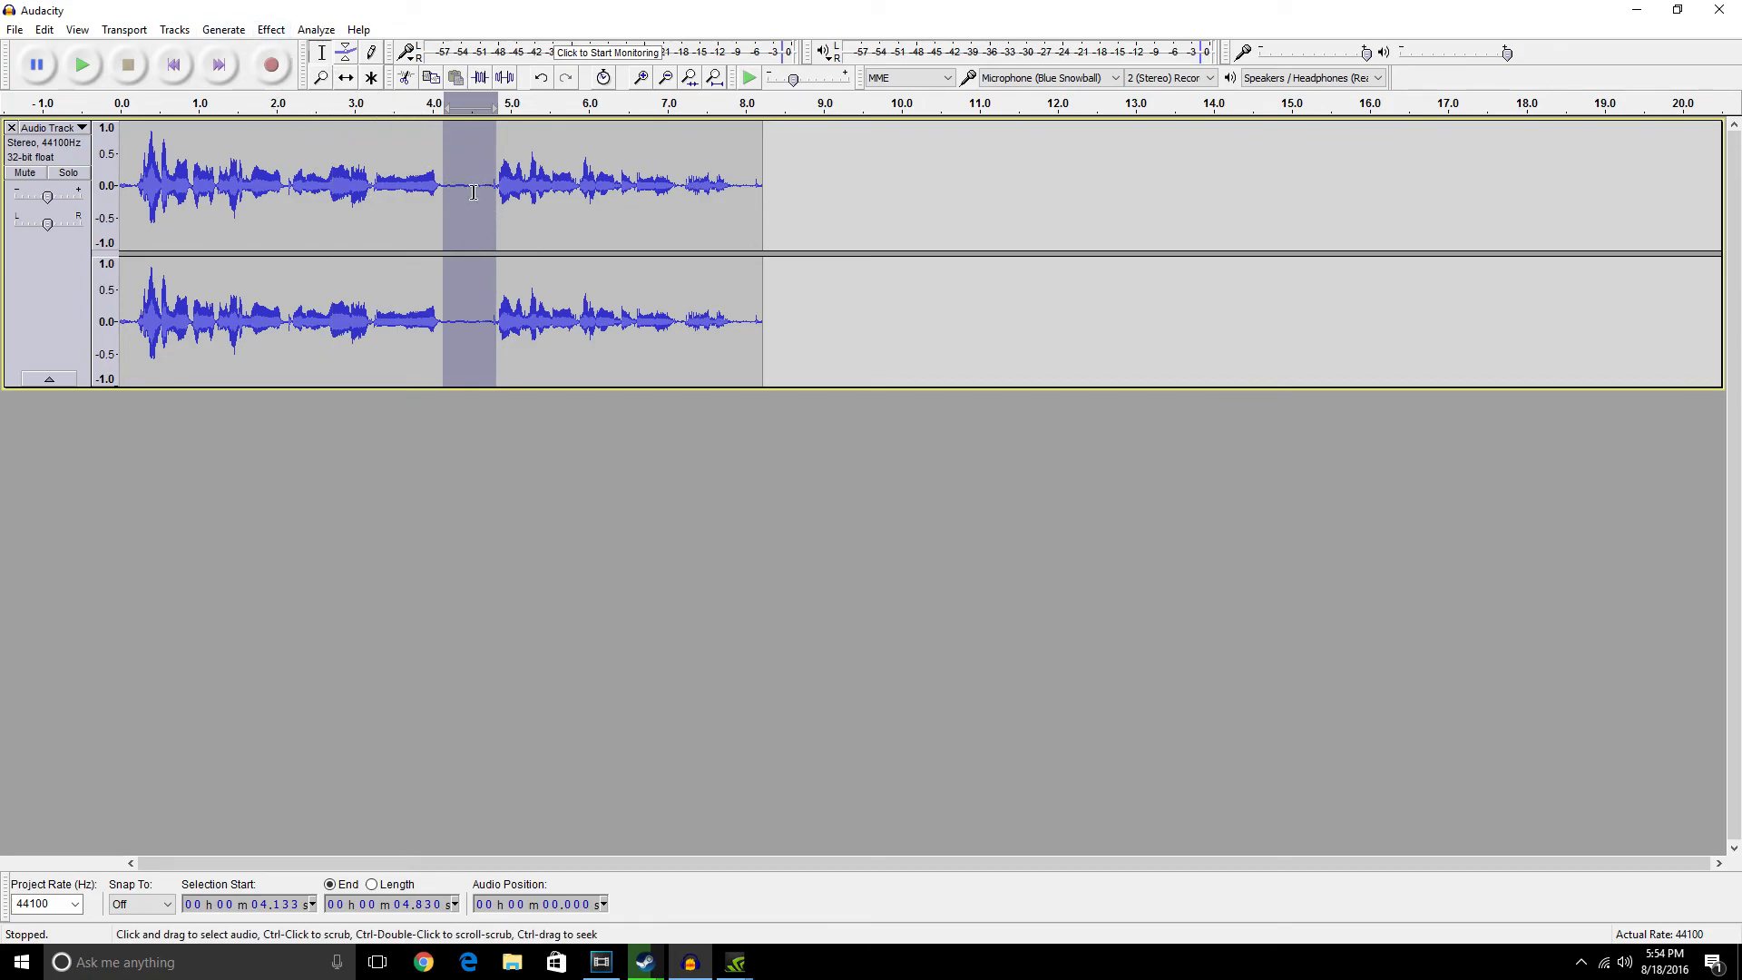
pyautogui.click(272, 30)
pyautogui.click(617, 236)
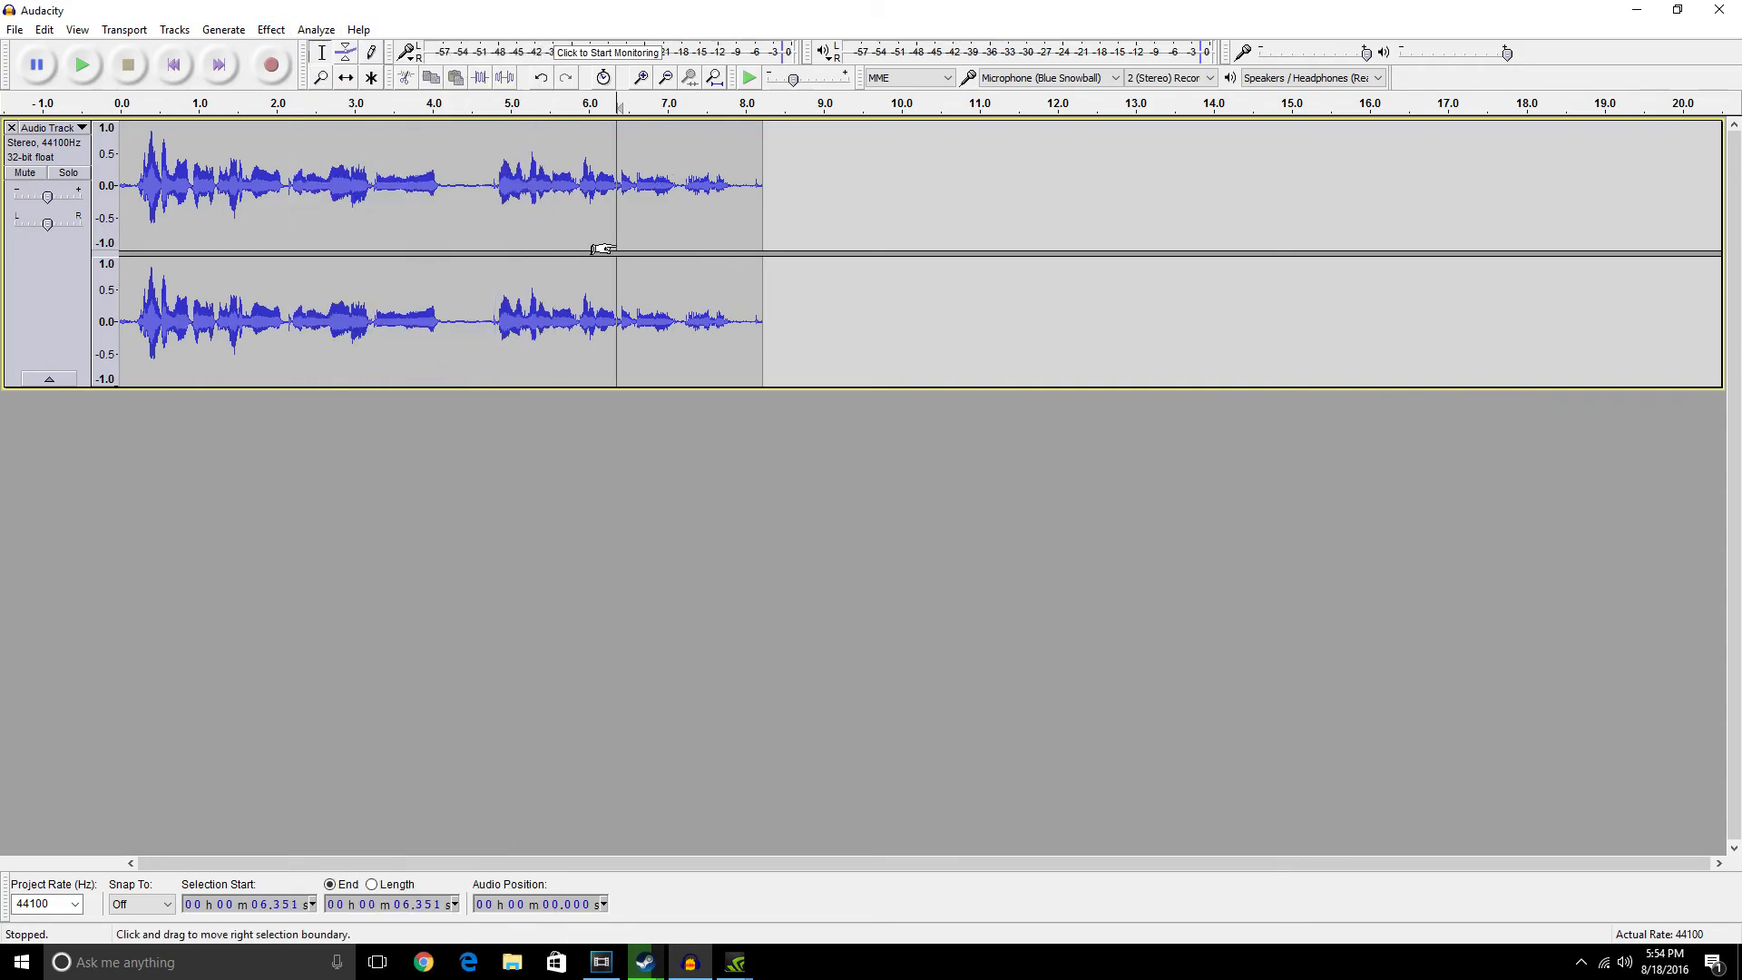
# Capture a noise profile from the silent pause between about 4.1 and 4.8 seconds for Noise Reduction.
pyautogui.moveTo(442, 189); pyautogui.dragTo(494, 193)
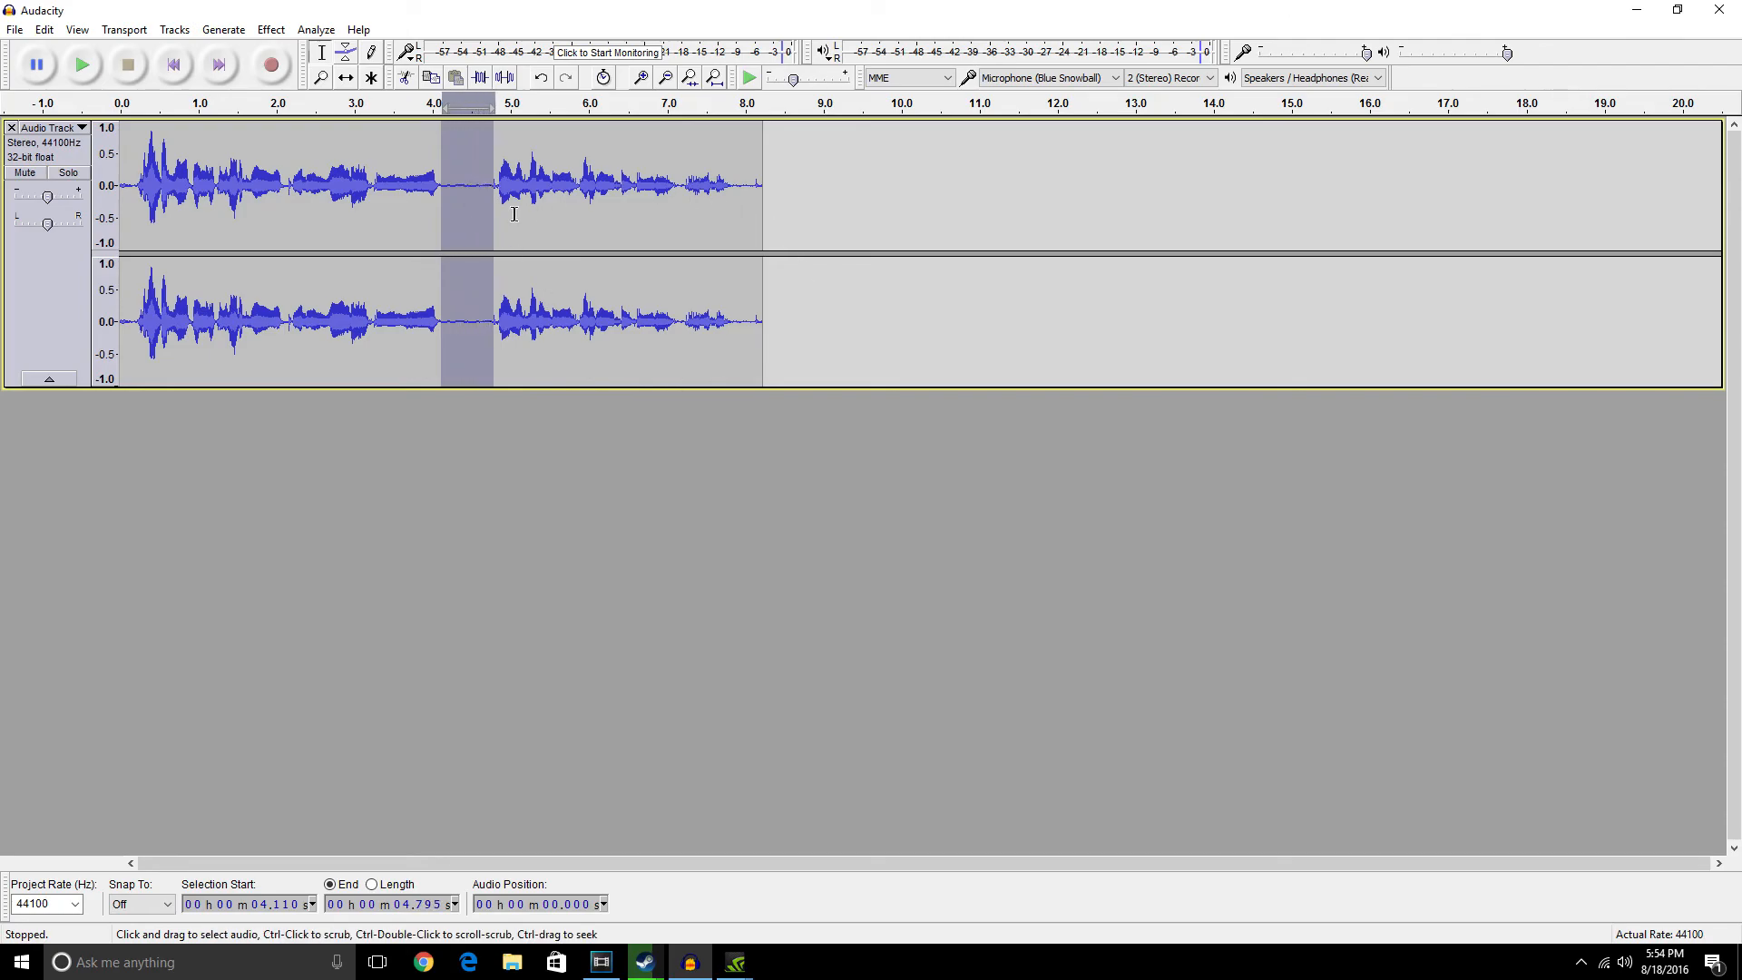
pyautogui.click(276, 34)
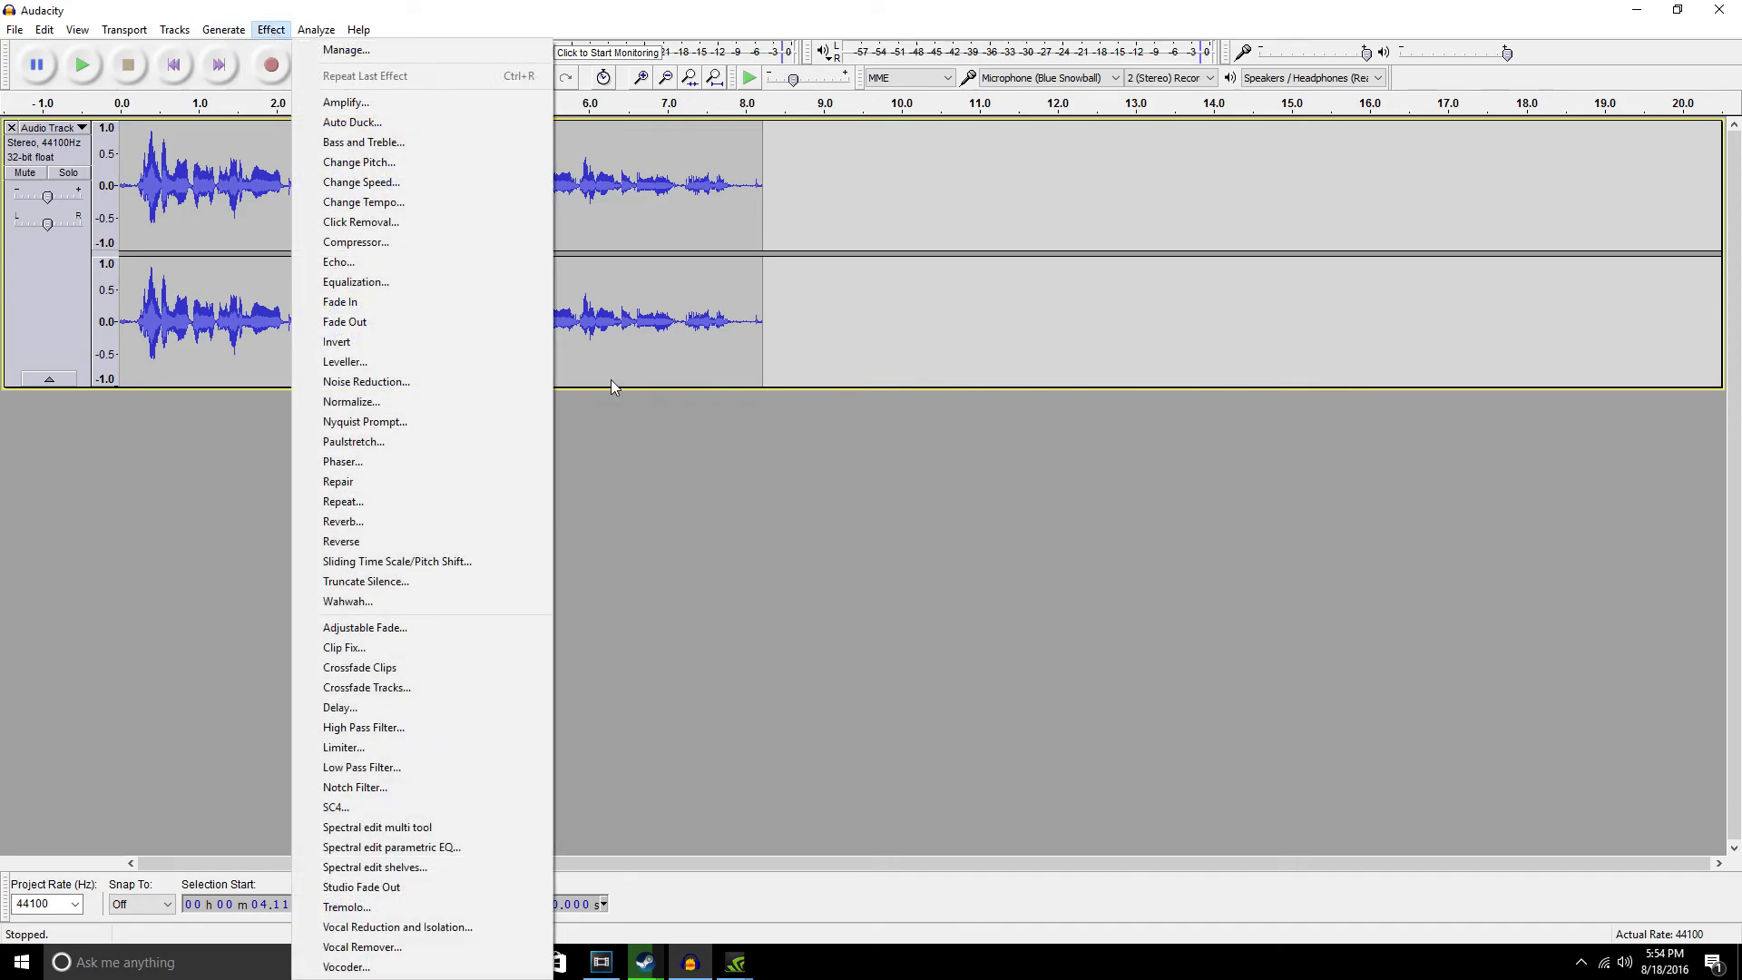
pyautogui.click(404, 382)
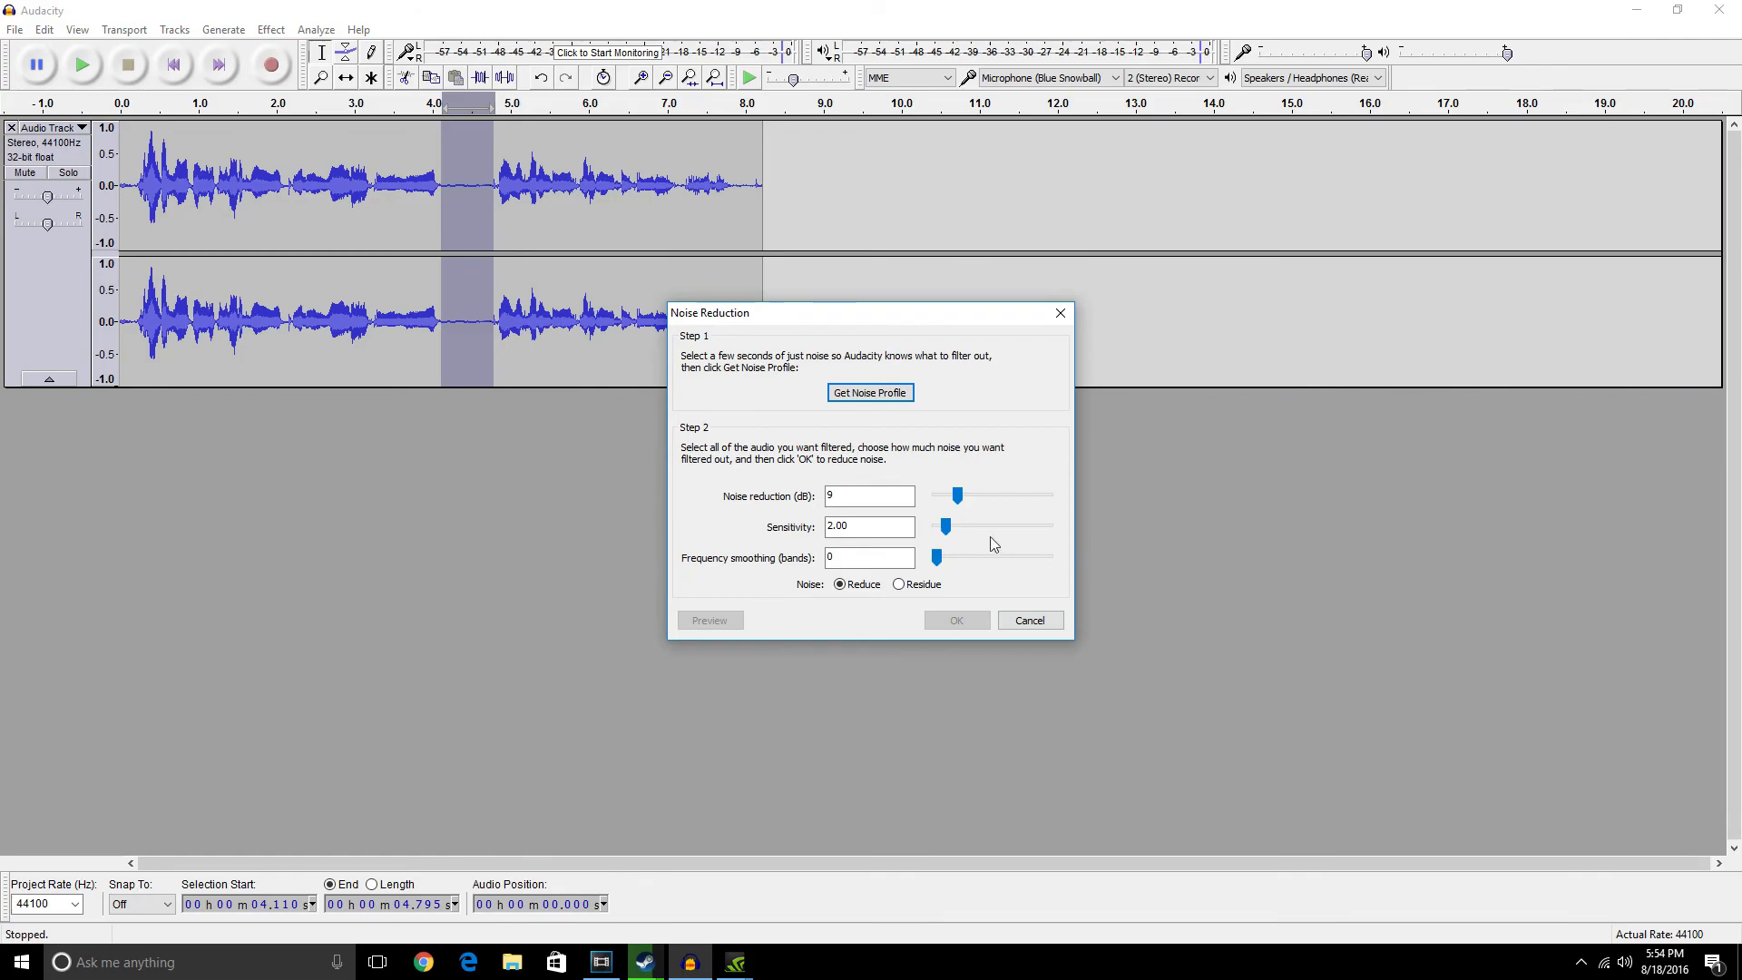
pyautogui.click(889, 397)
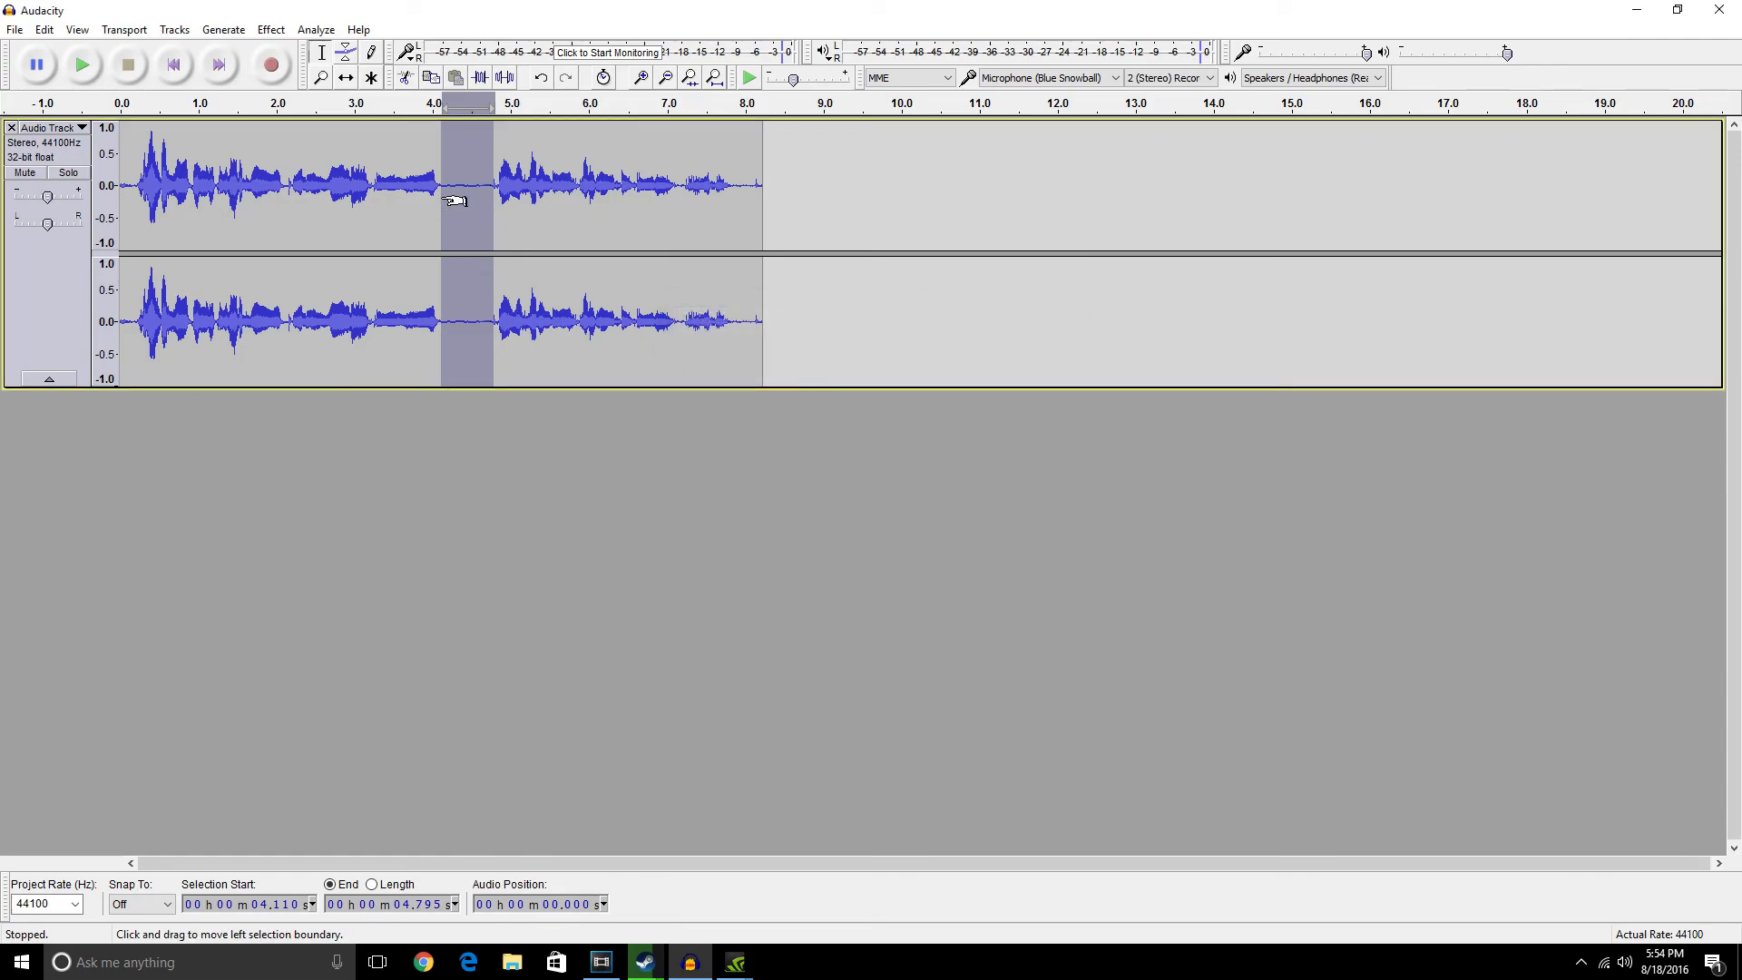
# Apply Noise Reduction to the entire track with 9 dB reduction, sensitivity 2.00 and 0 frequency smoothing bands.
pyautogui.doubleClick(408, 179)
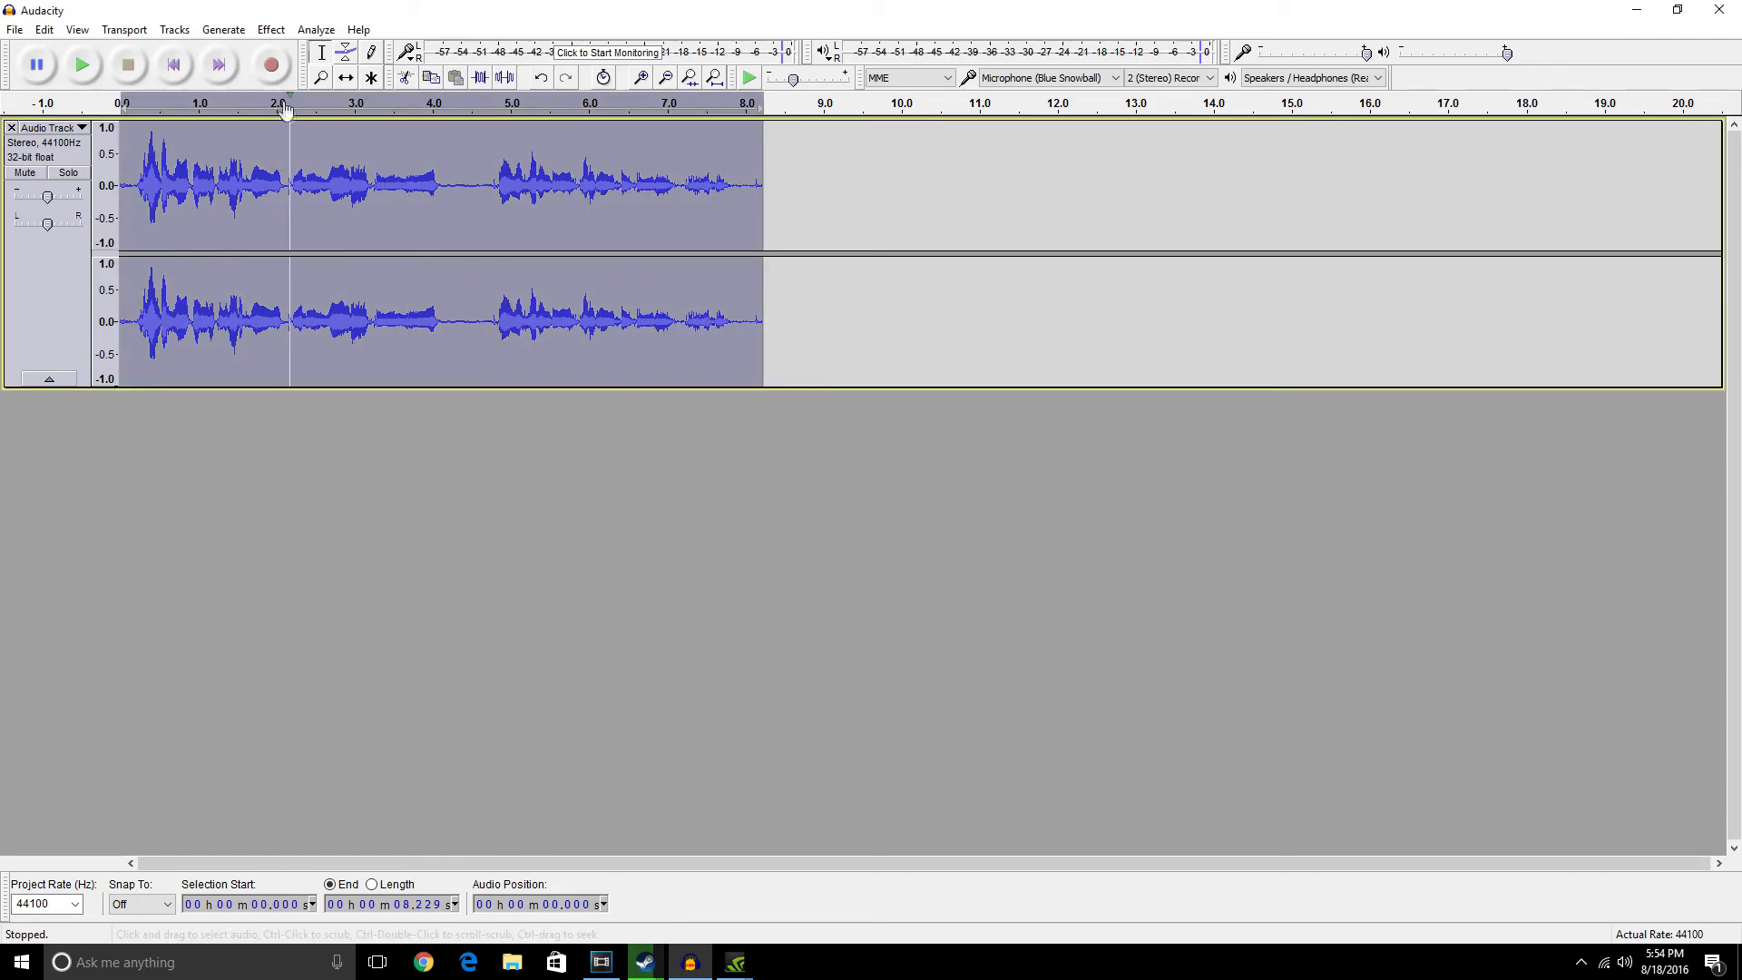
pyautogui.click(271, 29)
pyautogui.click(363, 381)
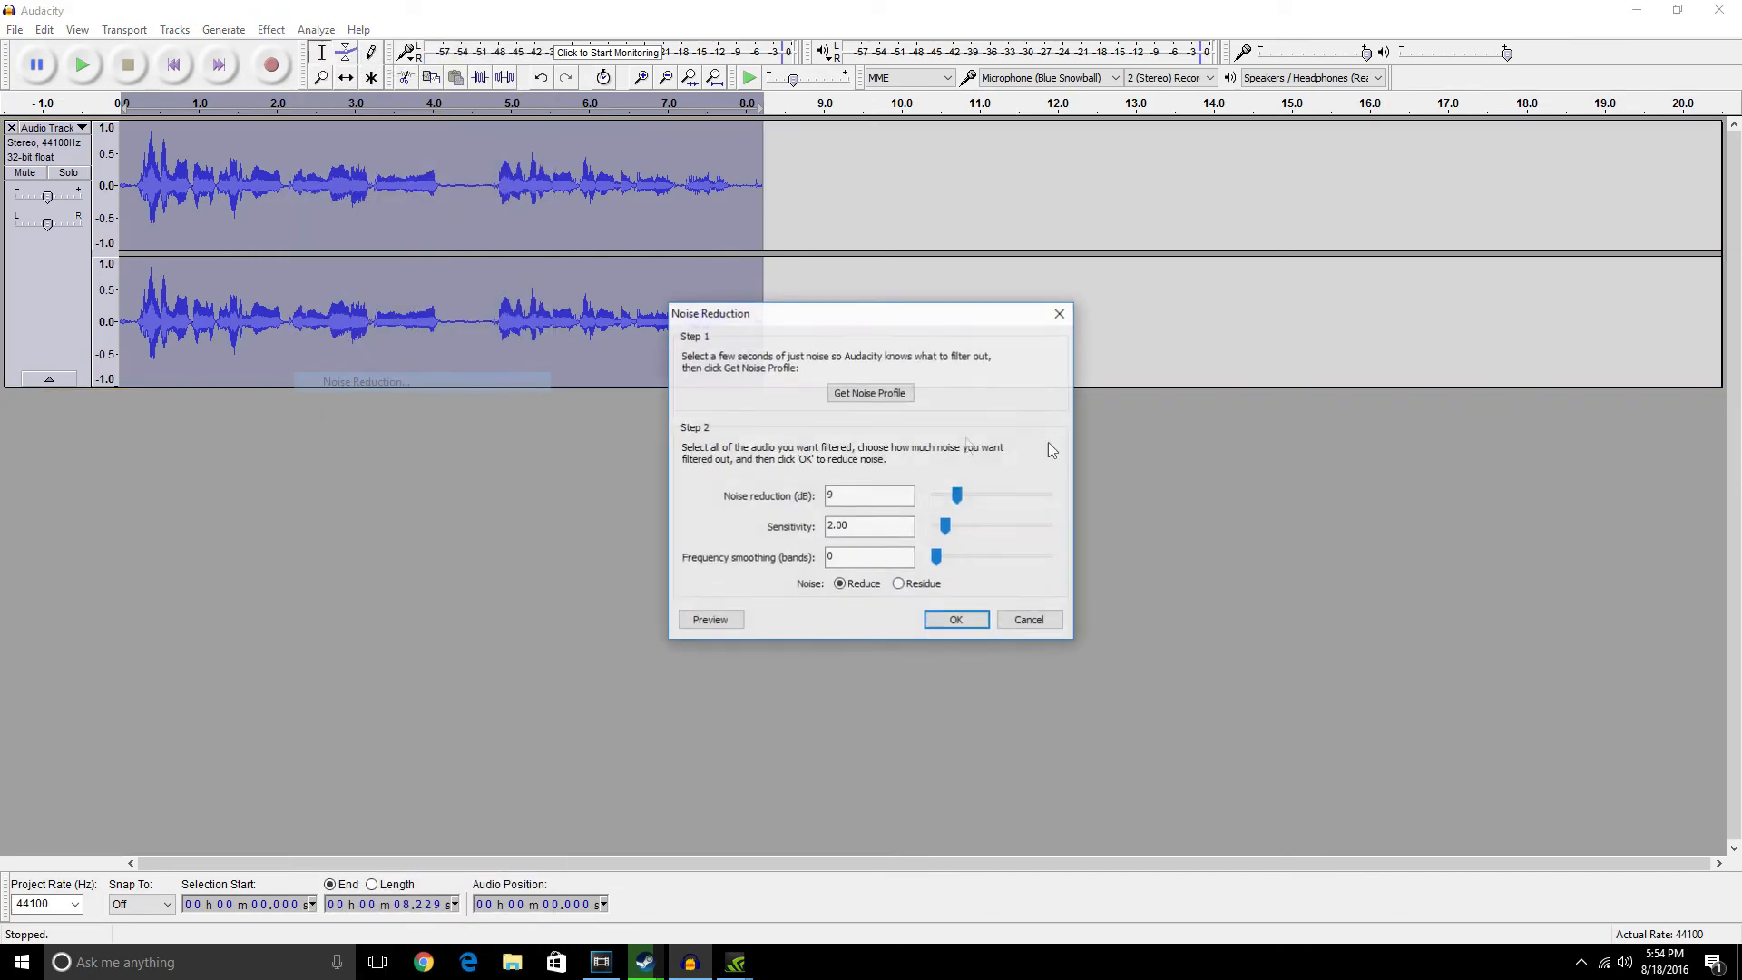
pyautogui.moveTo(915, 321); pyautogui.dragTo(1063, 219)
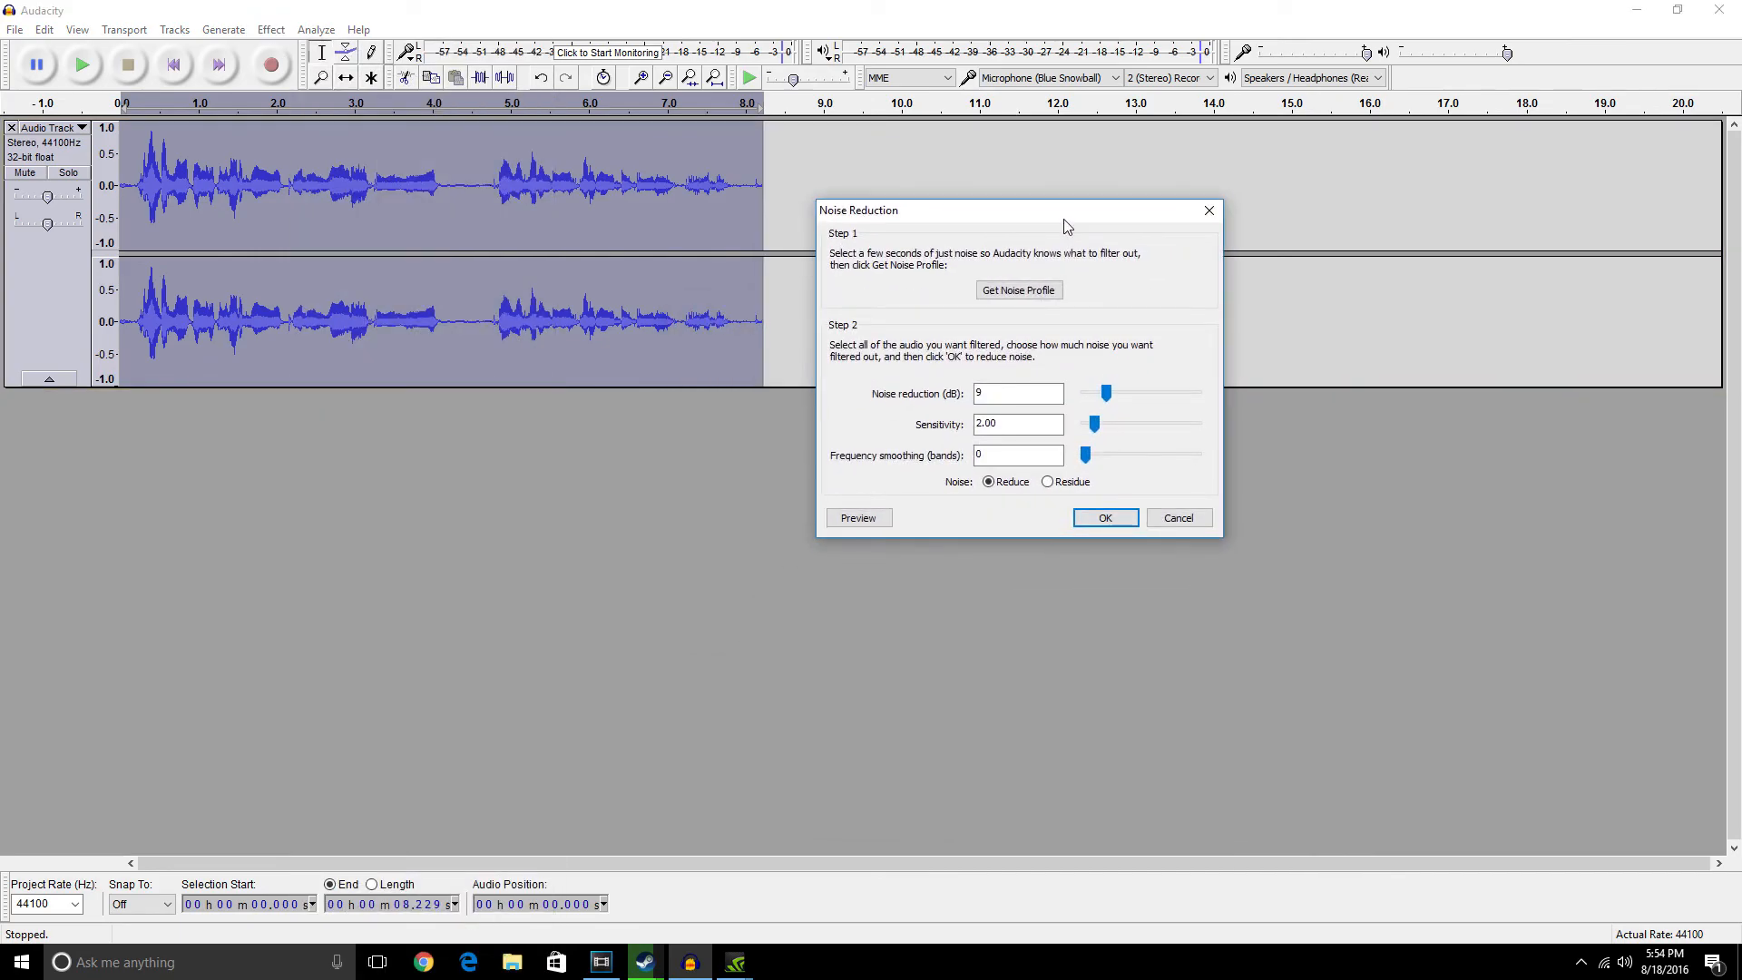
pyautogui.click(1106, 518)
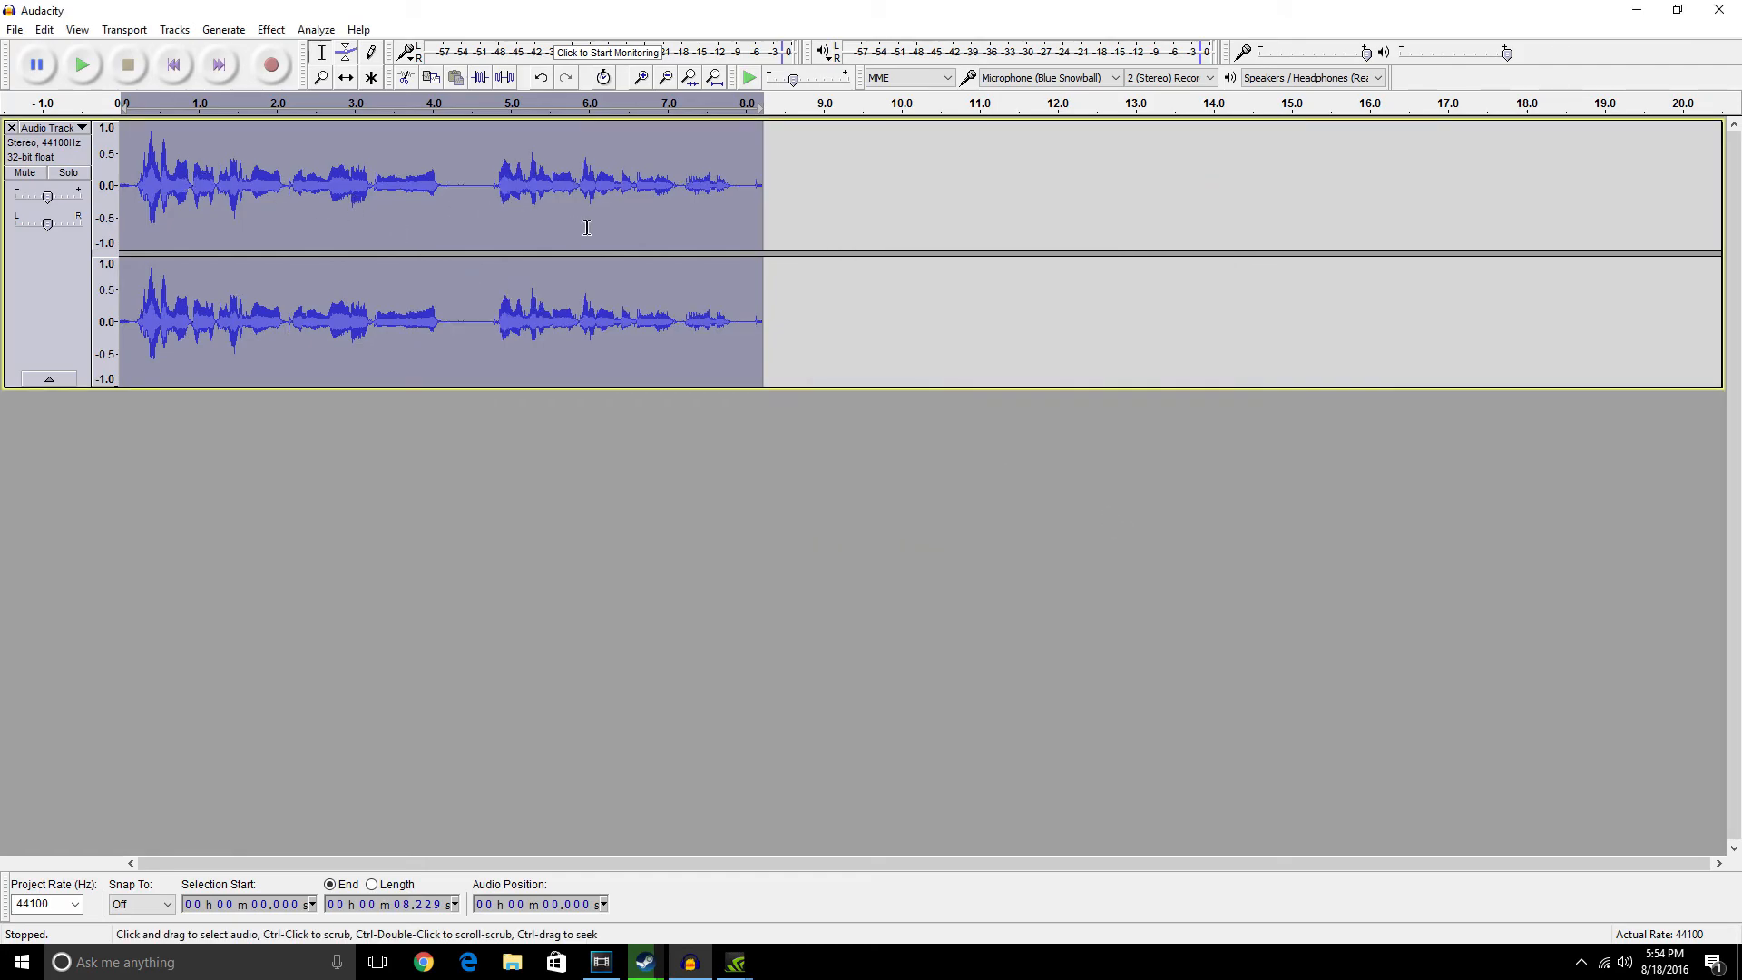
# Listen to the noise-reduced track from the start, and again from about 3.2 seconds across the silent pause.
pyautogui.press('space')
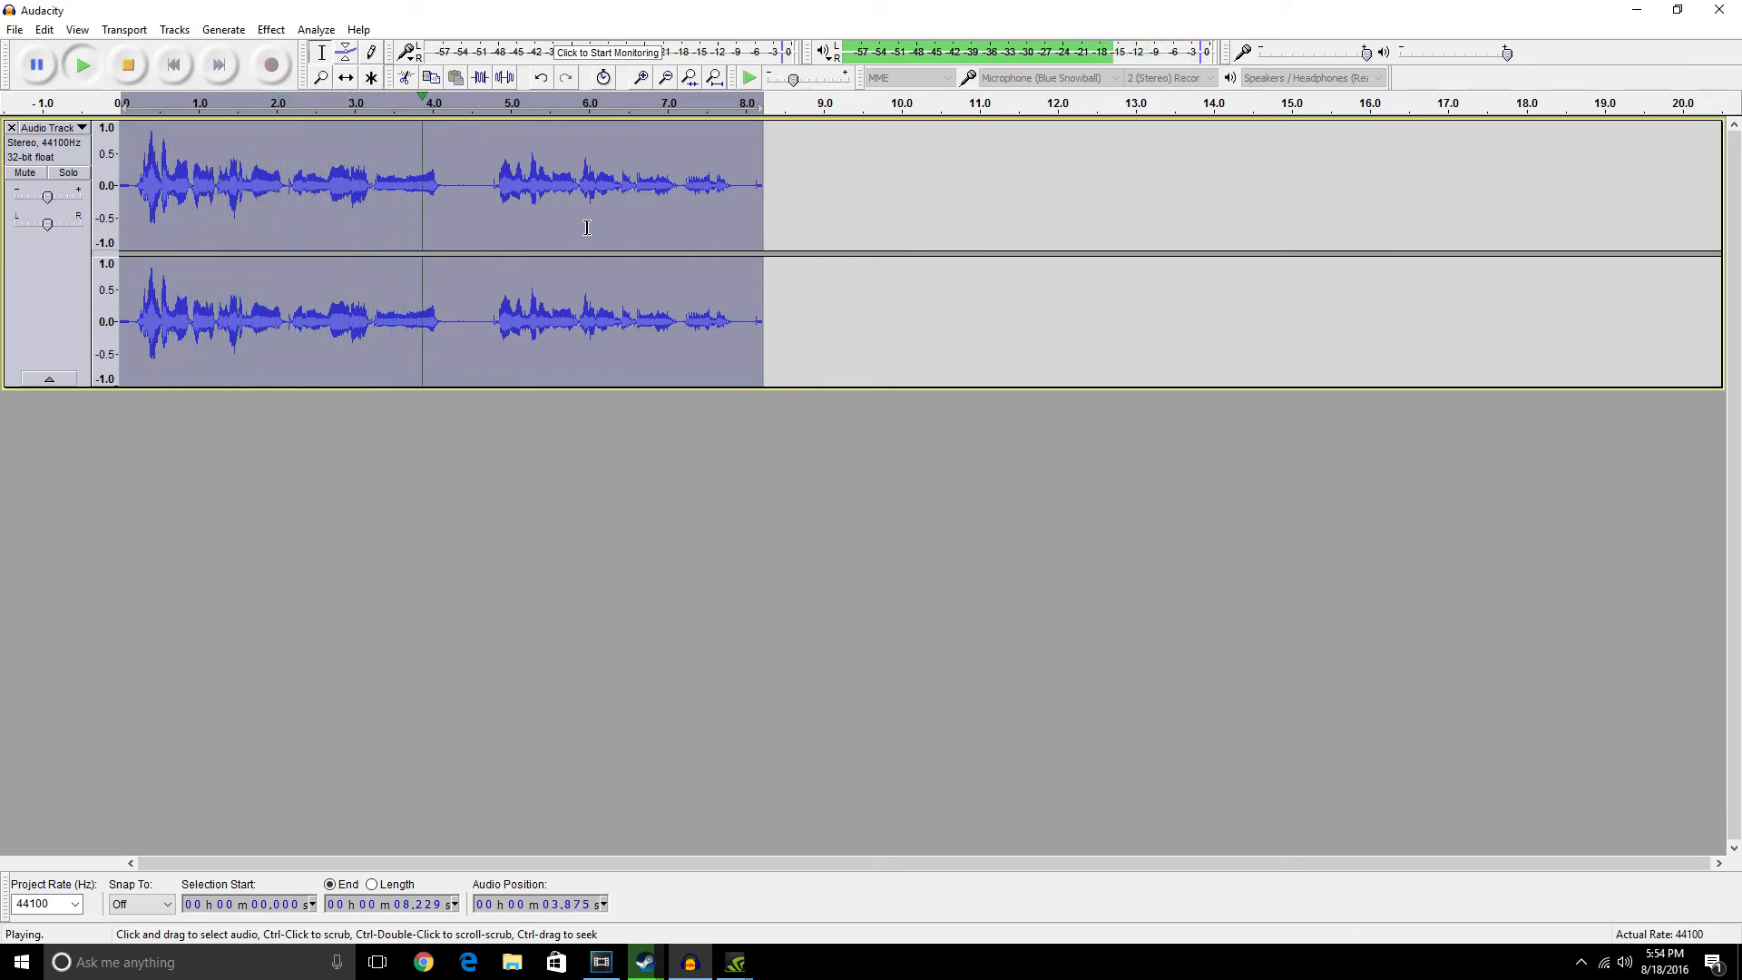
pyautogui.press('space')
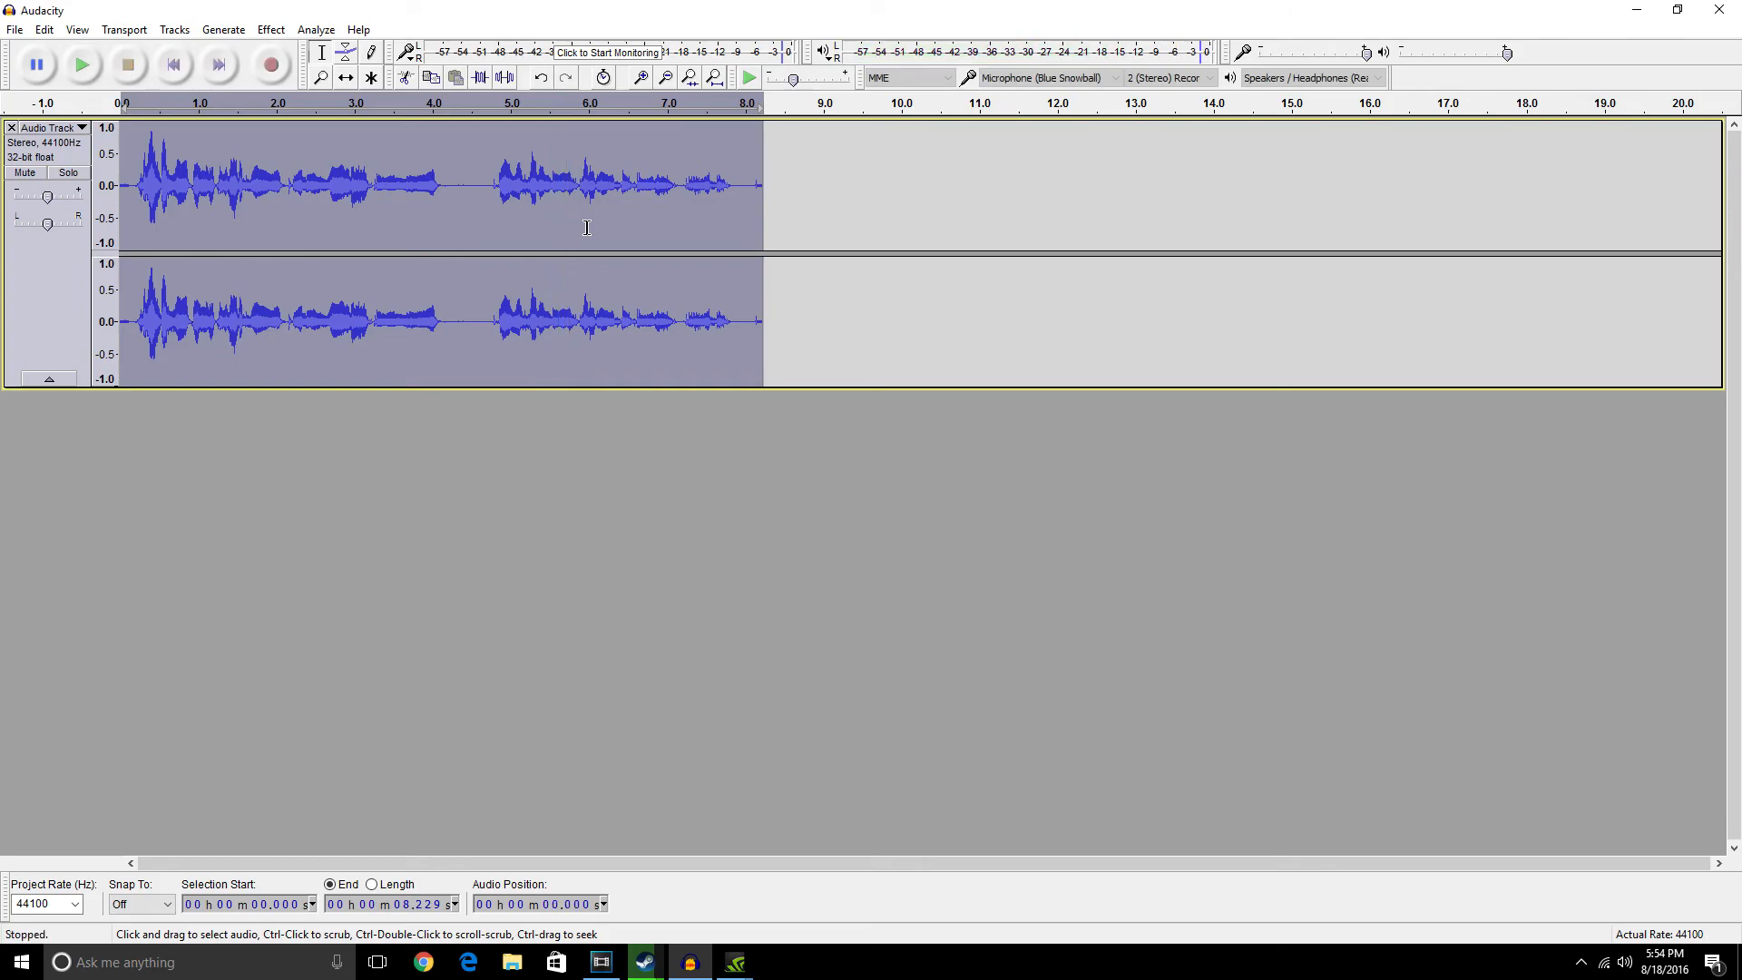
pyautogui.click(486, 182)
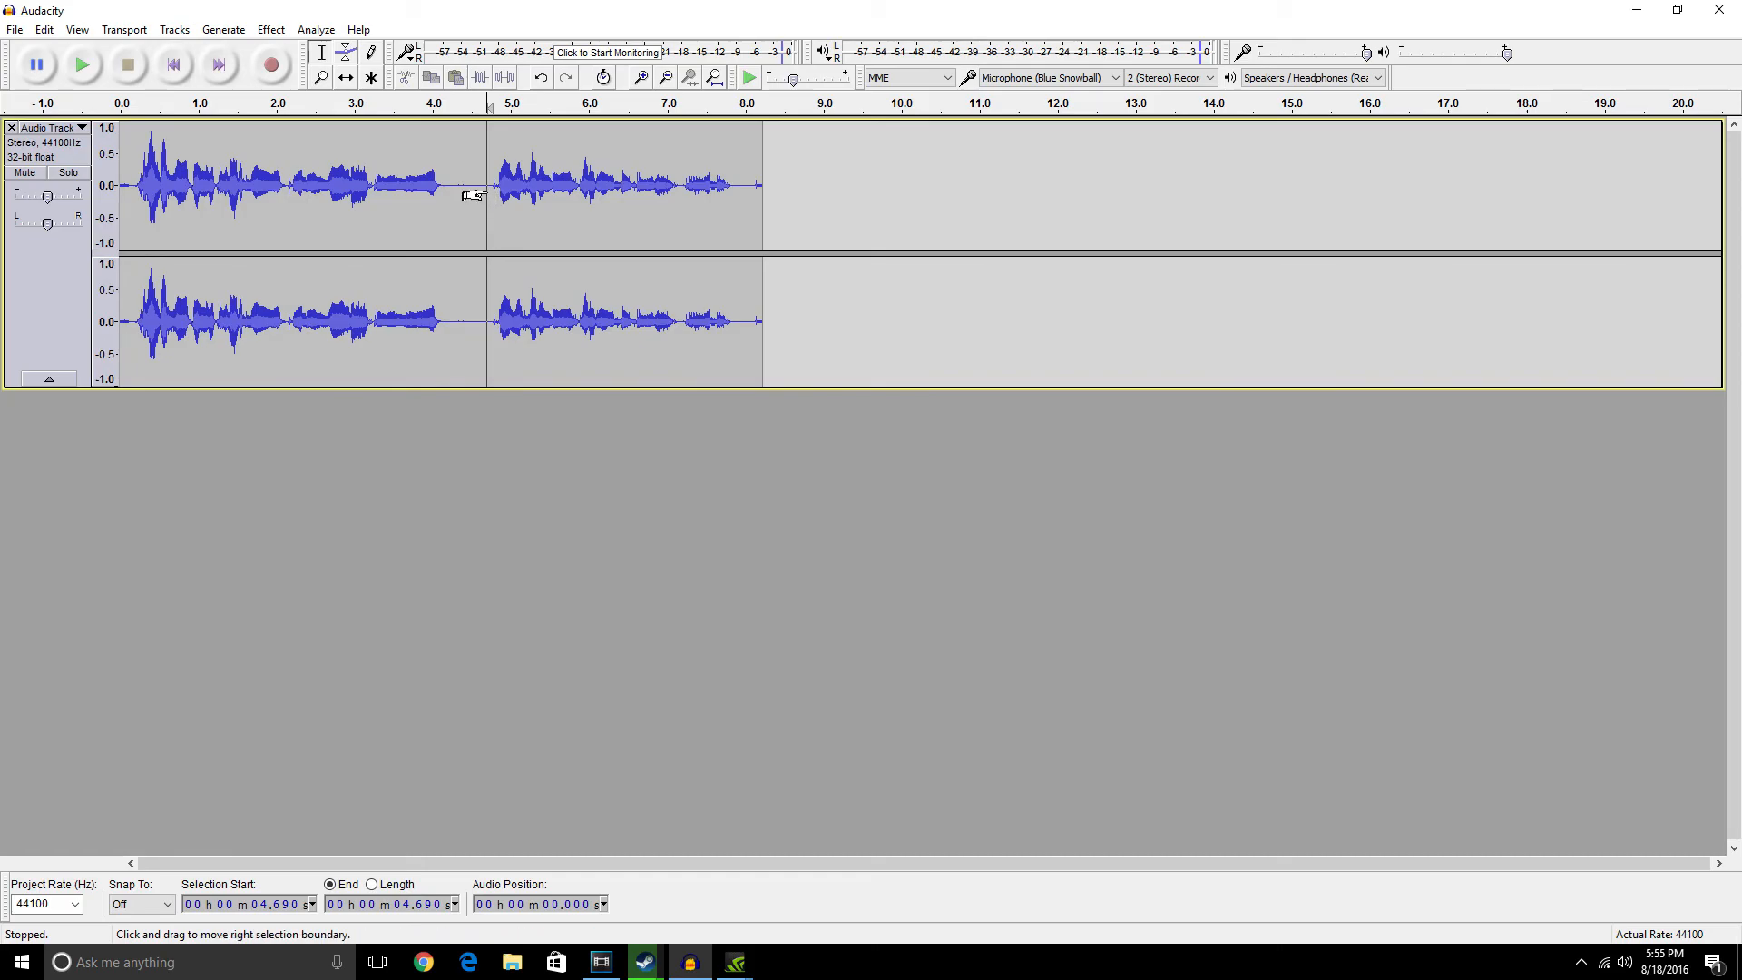
pyautogui.click(491, 212)
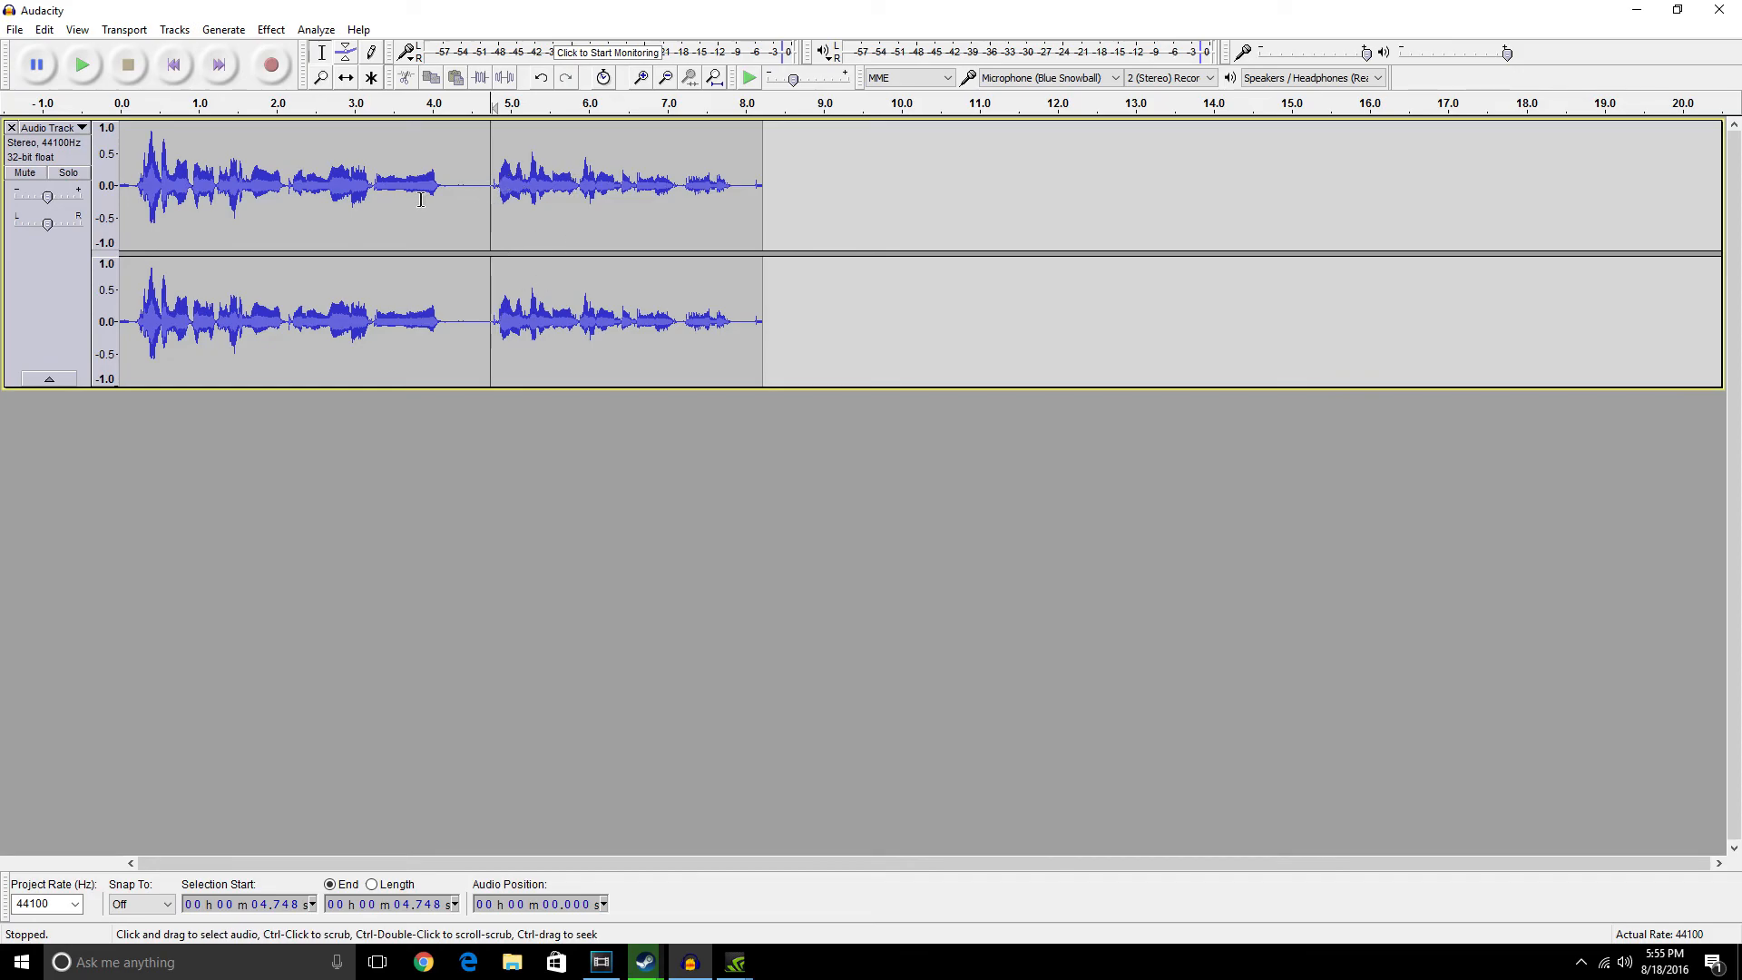
pyautogui.click(371, 187)
pyautogui.press('space')
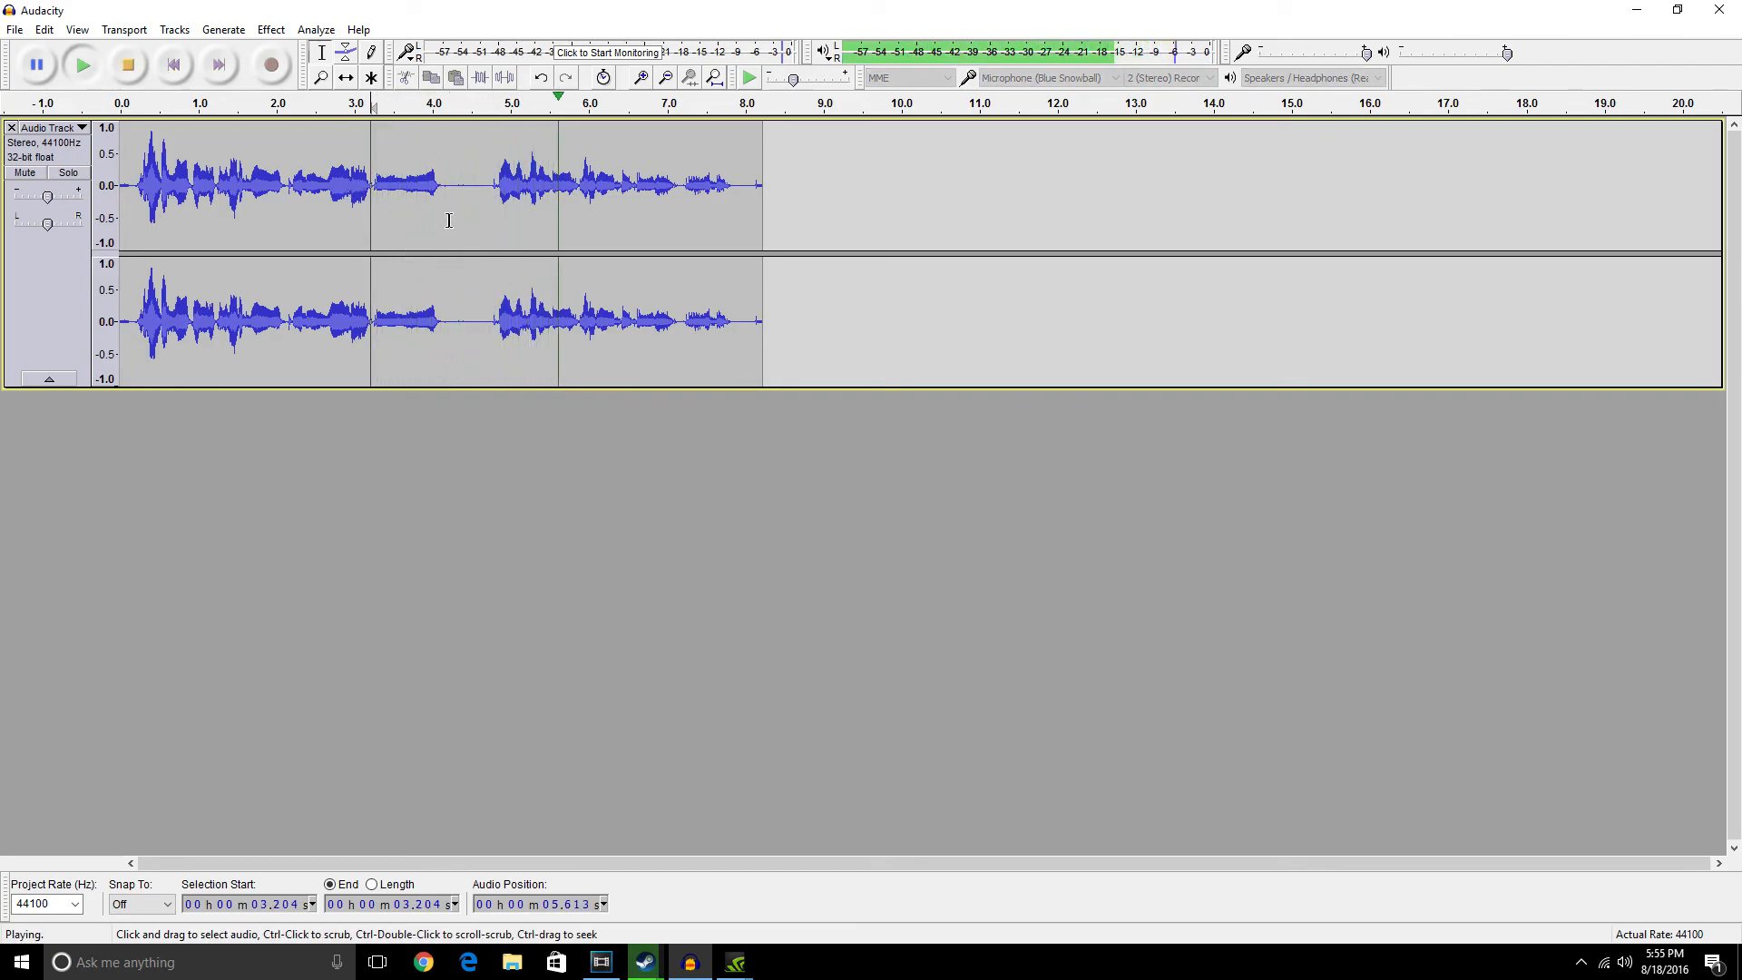
pyautogui.press('space')
# Delete the silence between about 4.1 and 4.7 seconds and play across the cut from about 3.2 seconds.
pyautogui.moveTo(490, 191); pyautogui.dragTo(444, 190)
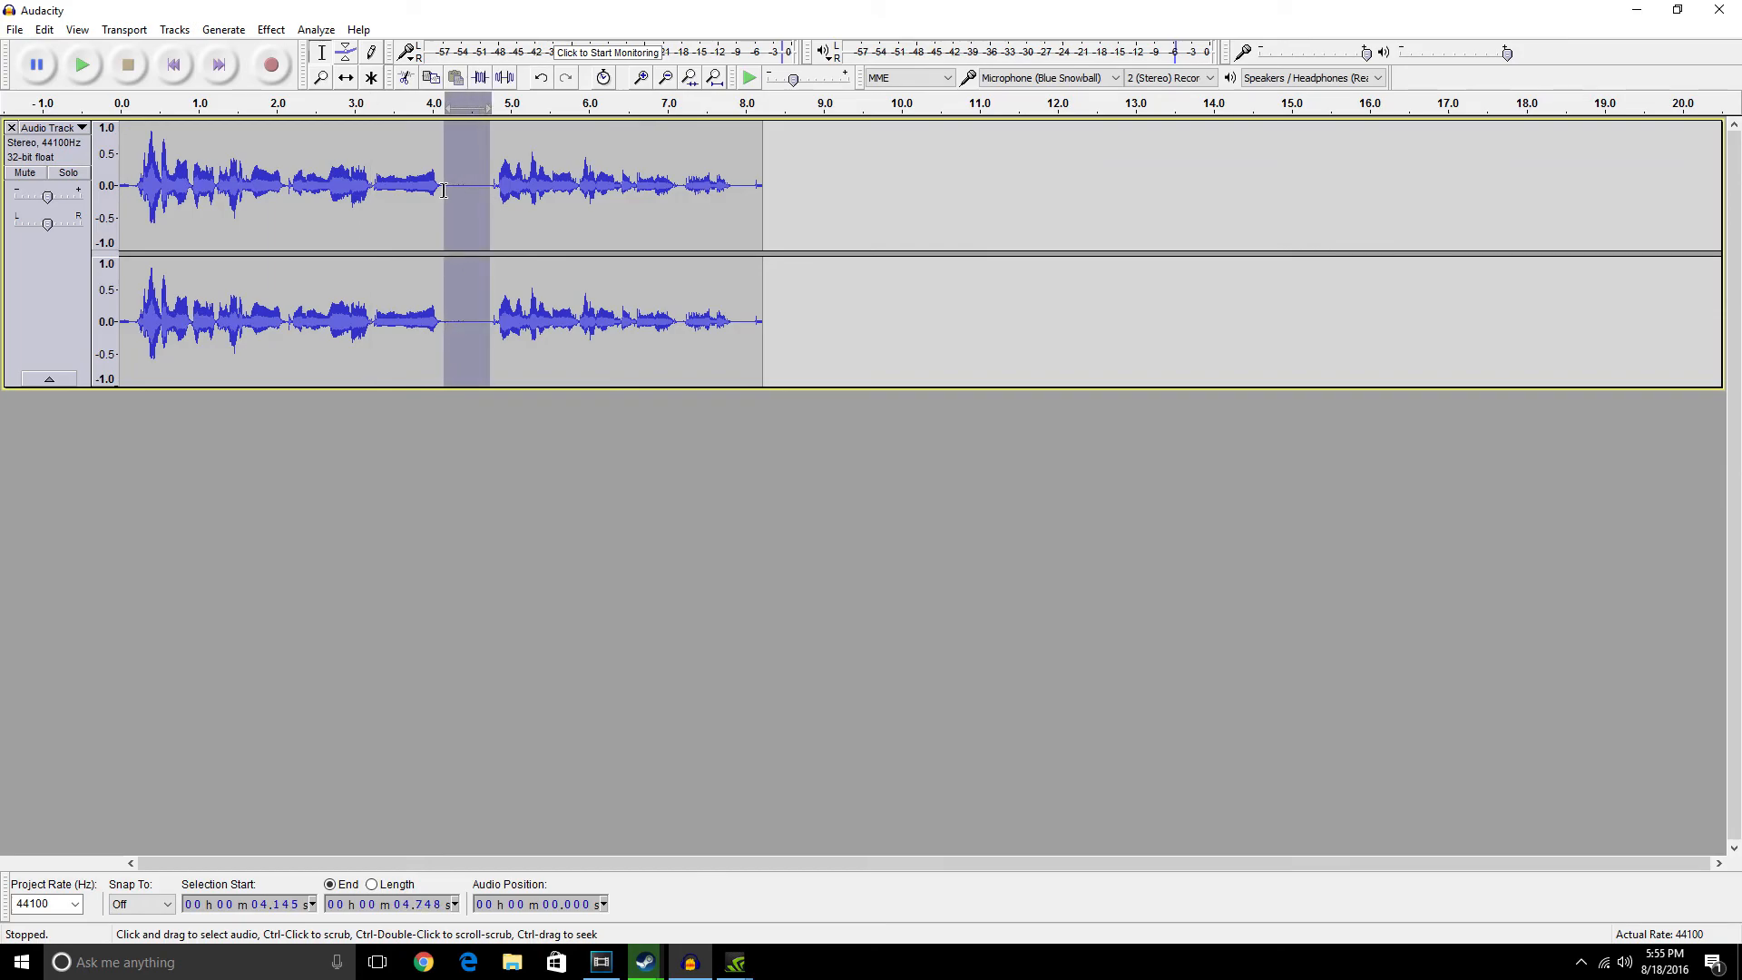
pyautogui.press('Delete')
pyautogui.click(367, 186)
pyautogui.press('space')
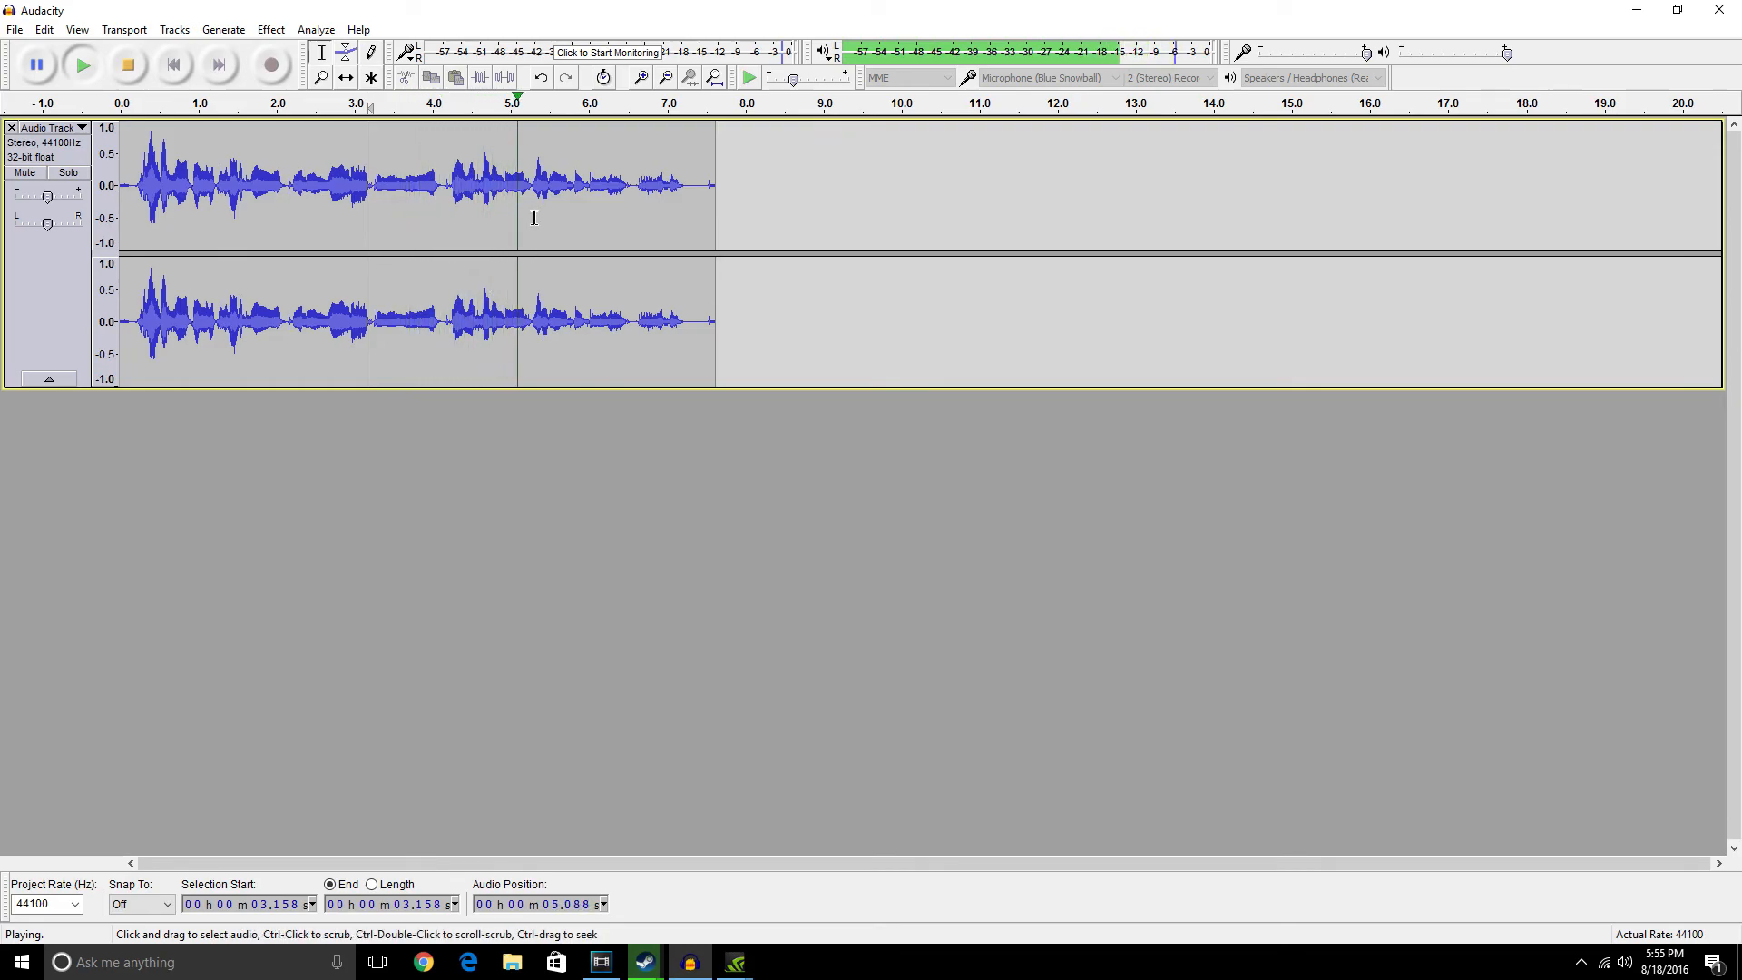
pyautogui.press('space')
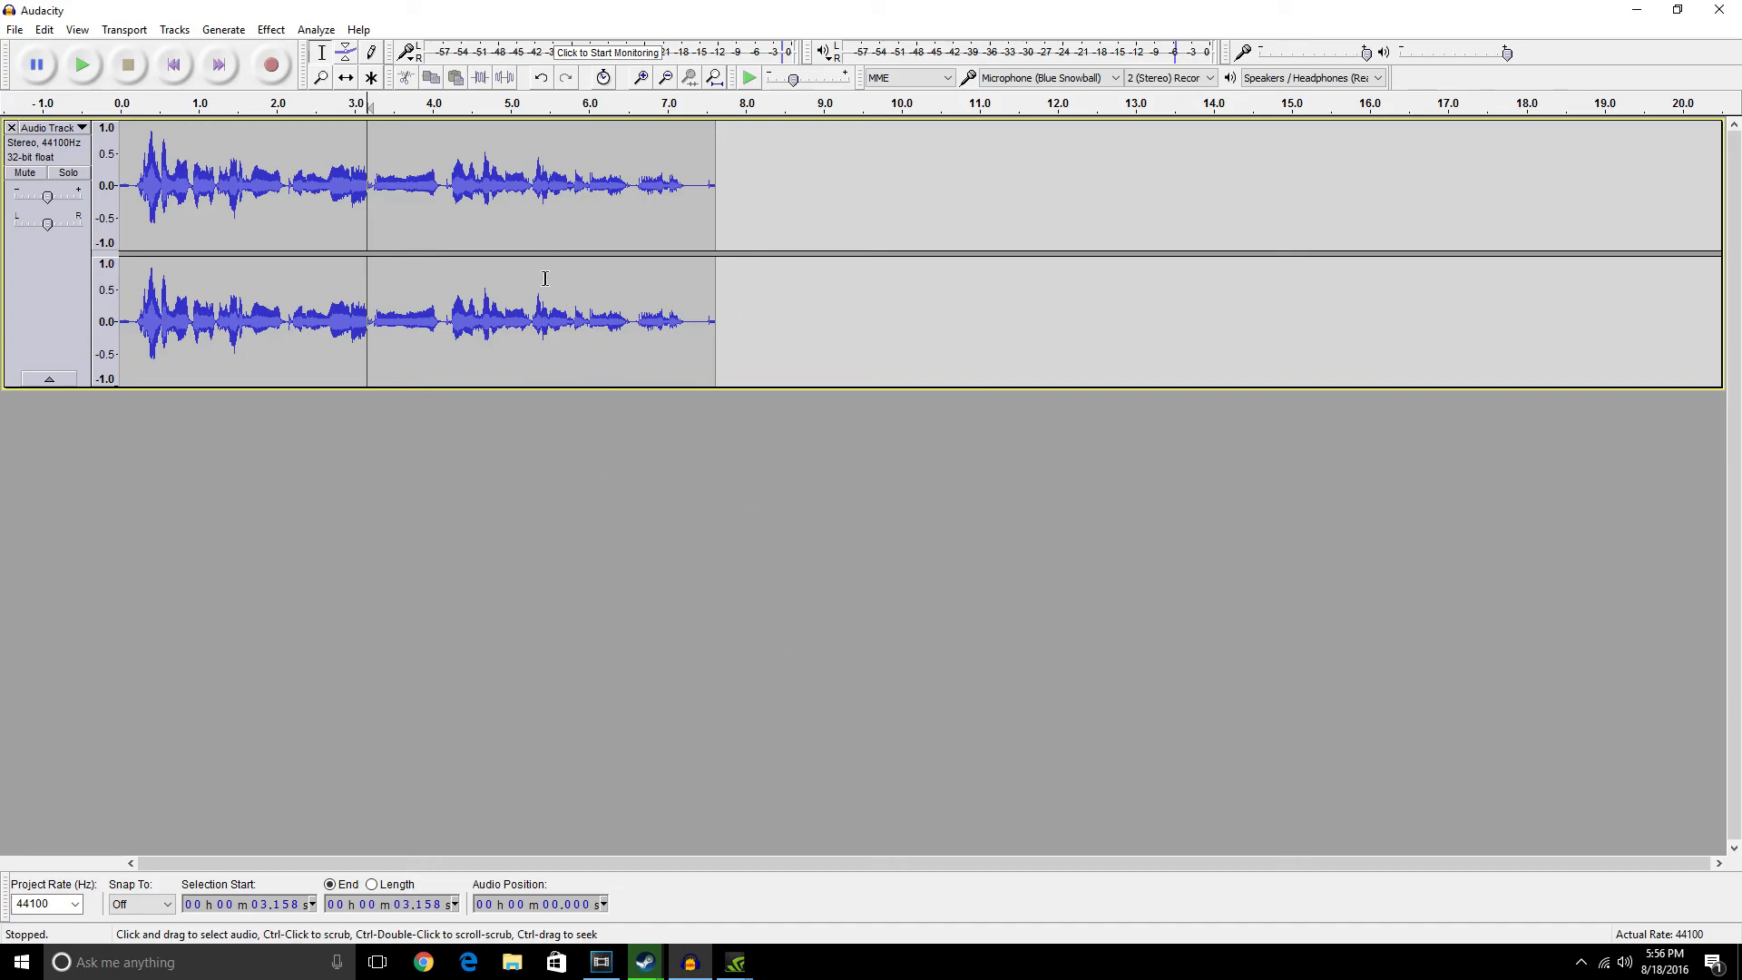
pyautogui.click(271, 29)
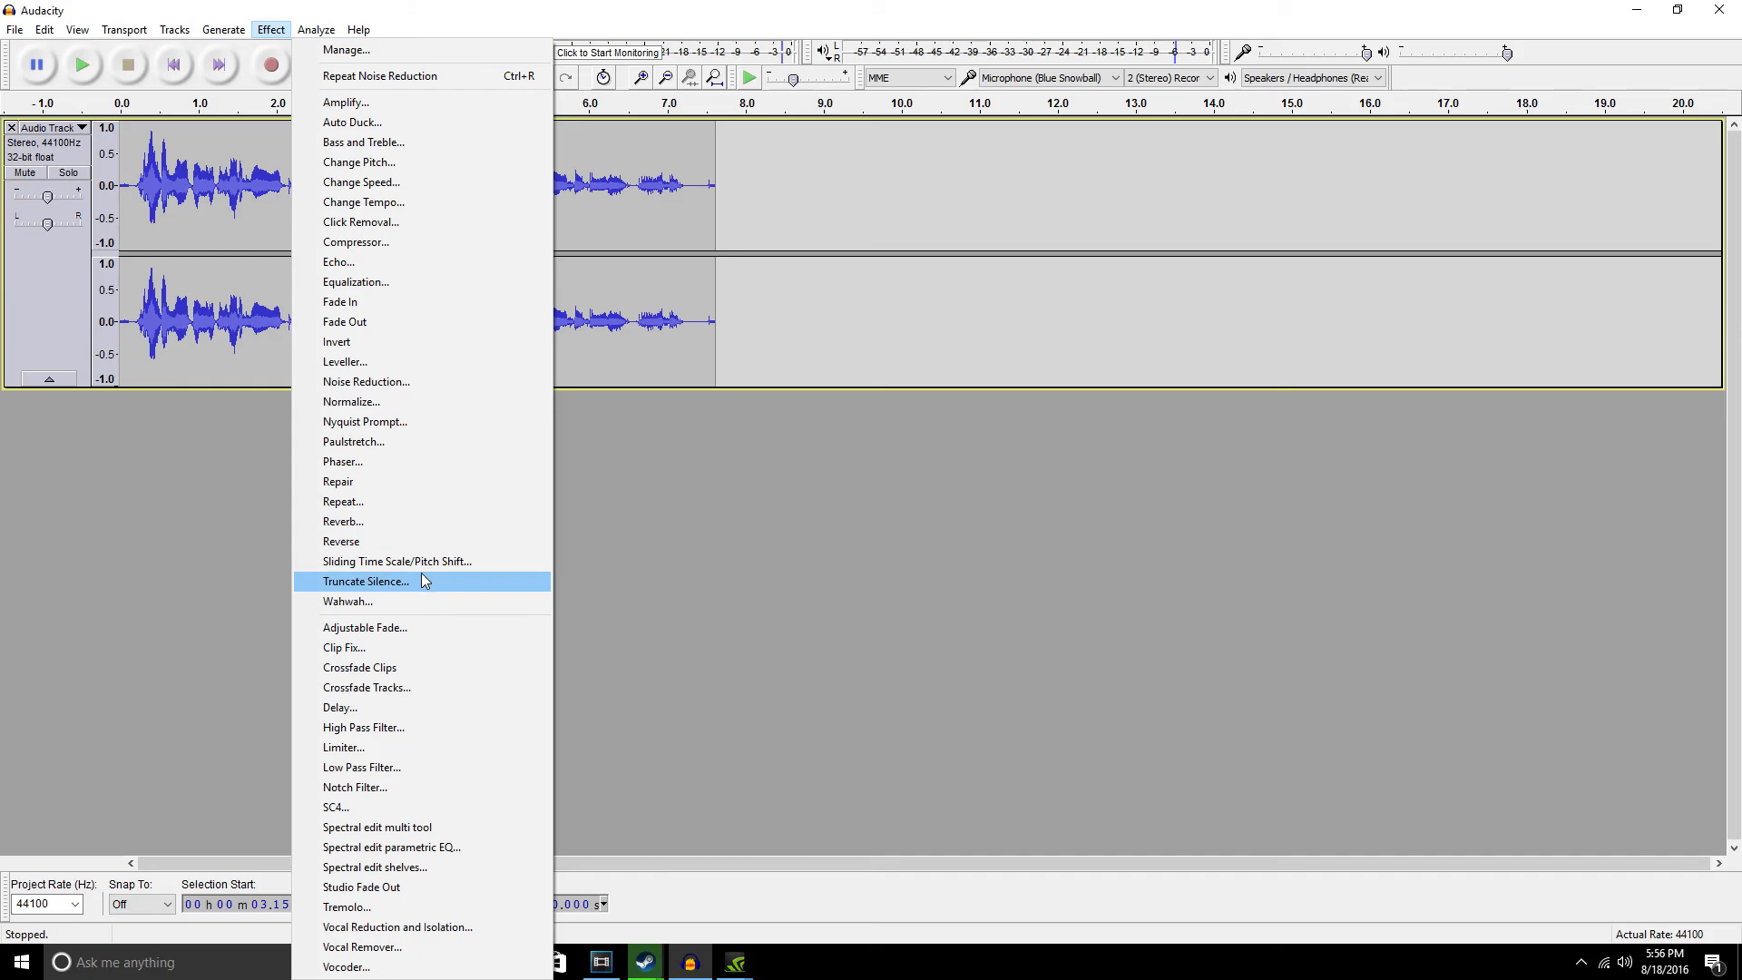
pyautogui.click(832, 532)
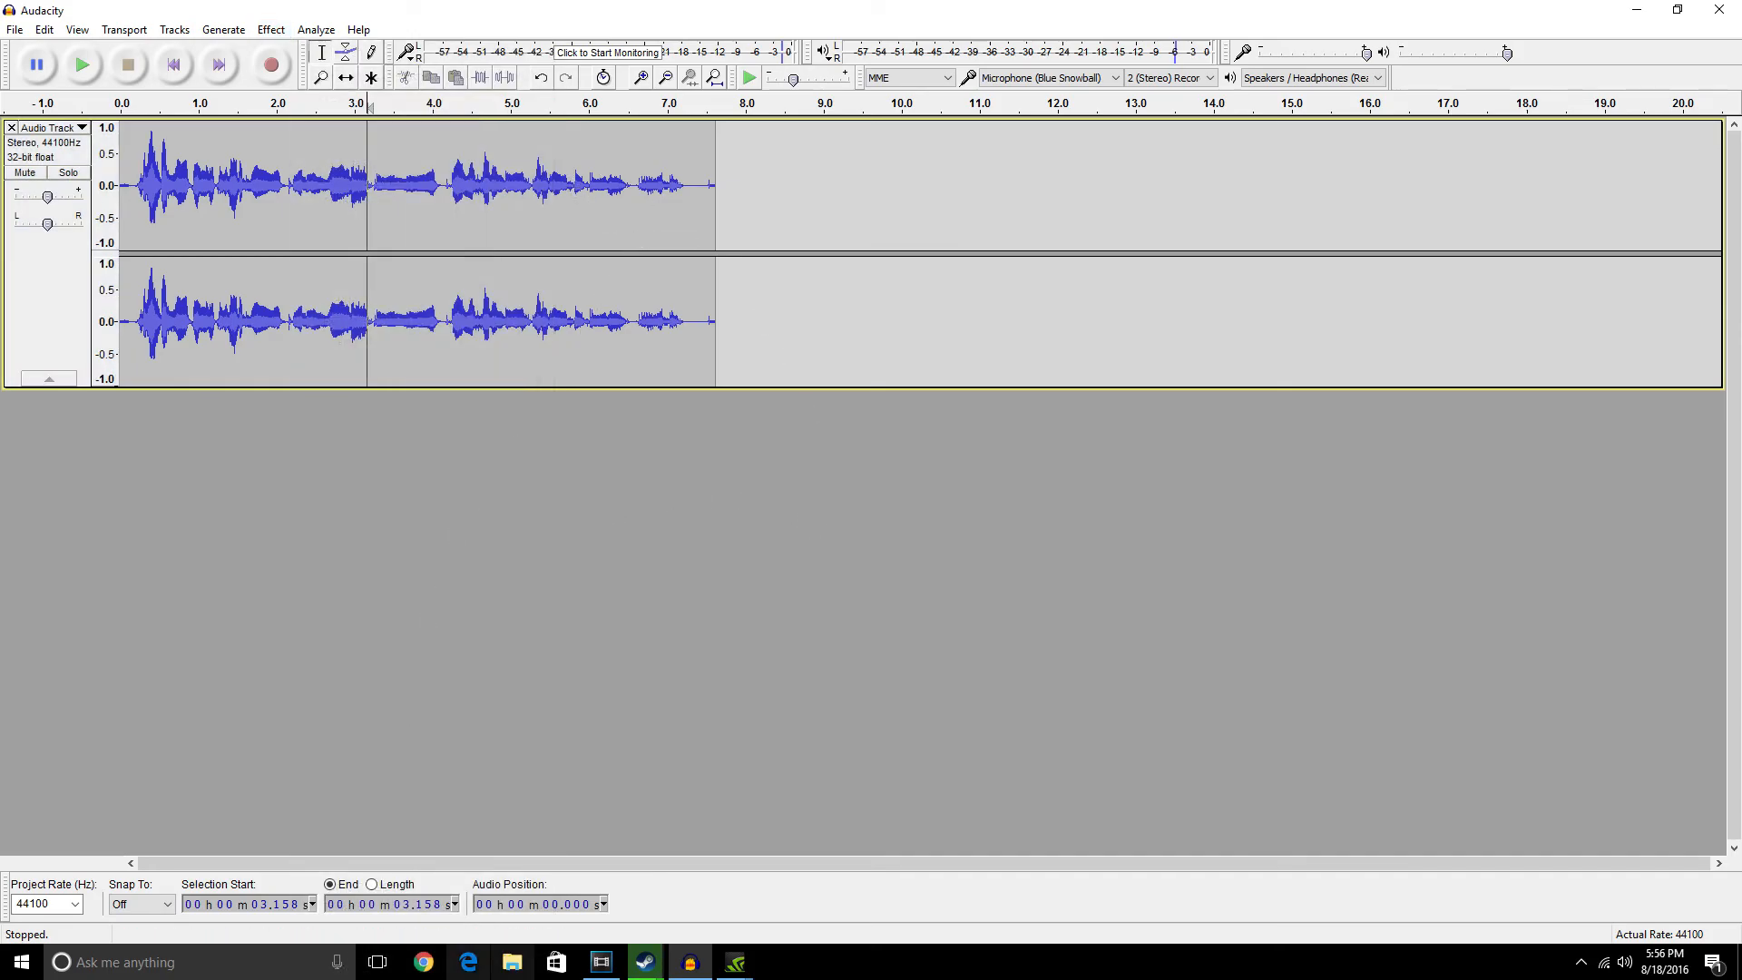
# Switch to Vegas Pro and create a new 1920x1080 project with a frame rate of 60 fps.
pyautogui.click(698, 977)
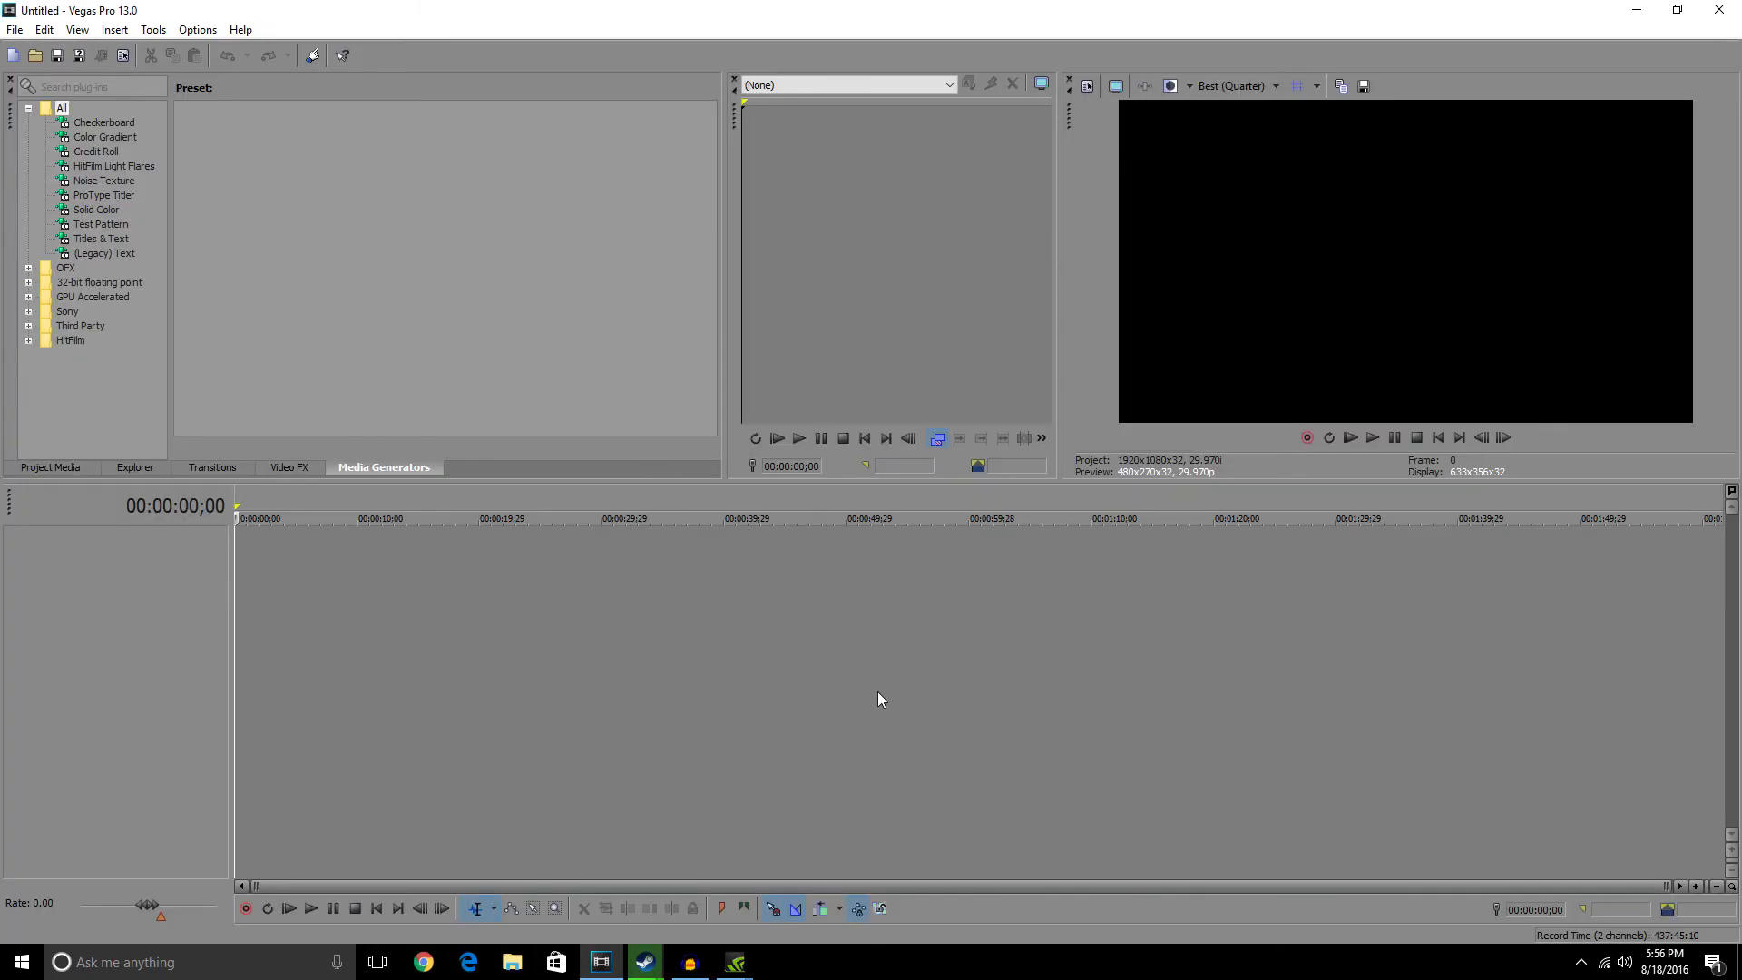
pyautogui.press('super+e')
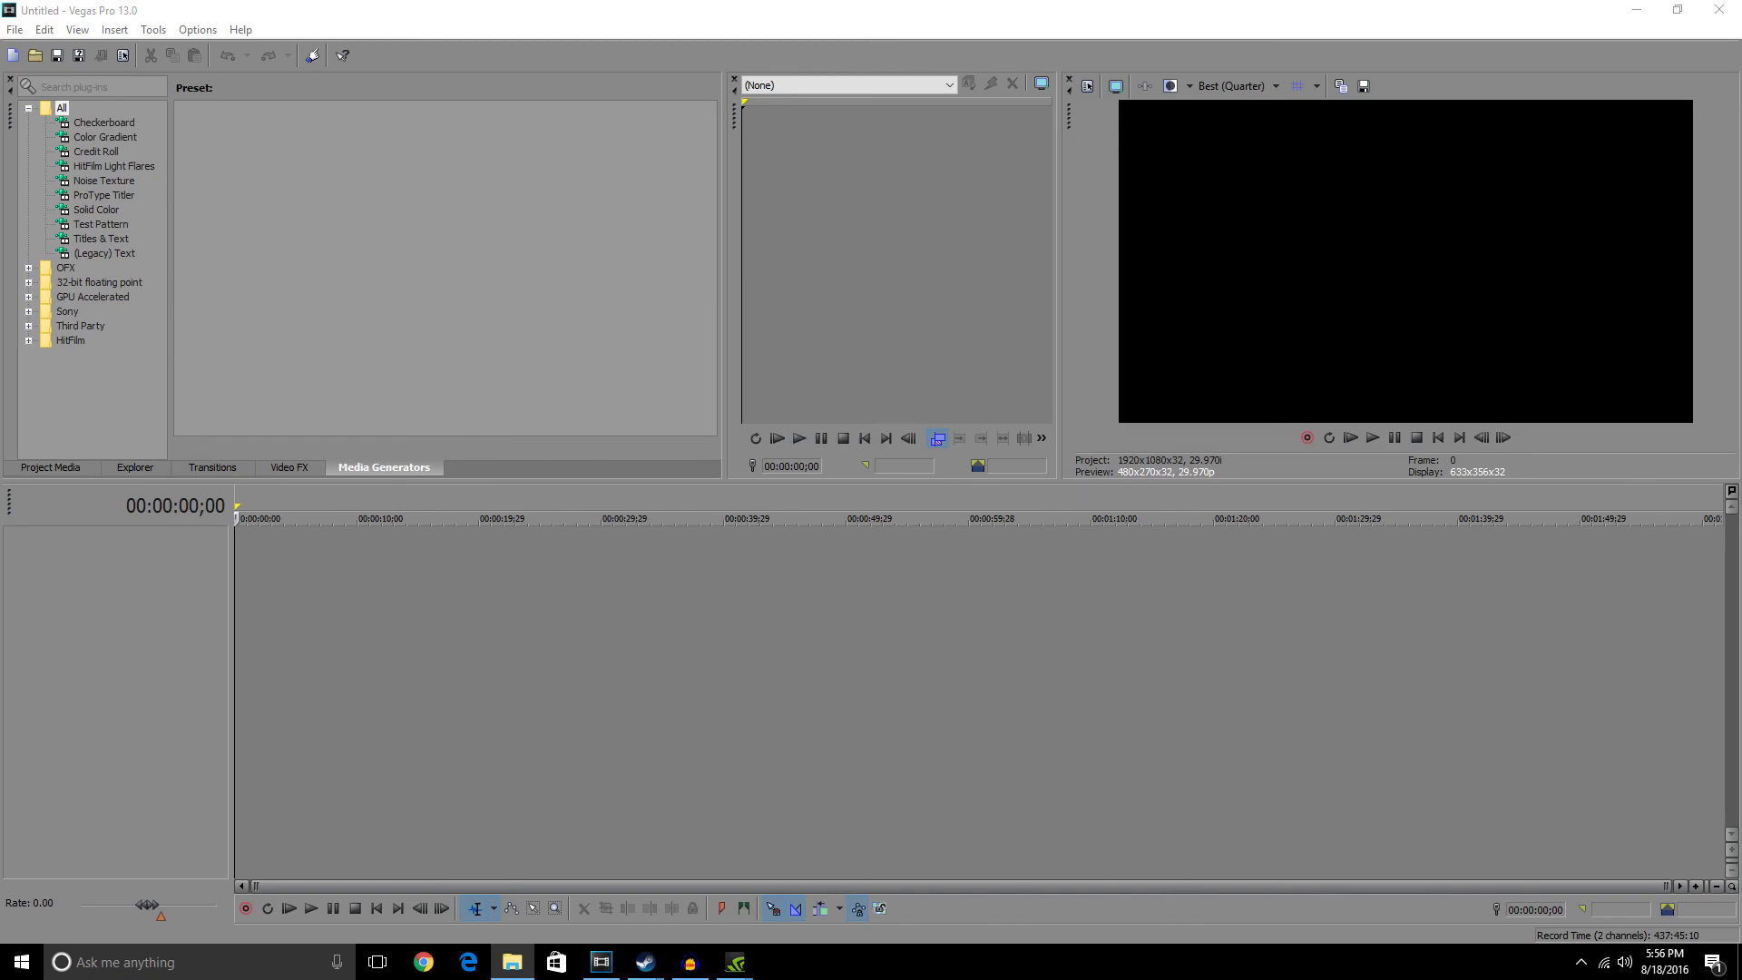
pyautogui.click(15, 30)
pyautogui.click(55, 50)
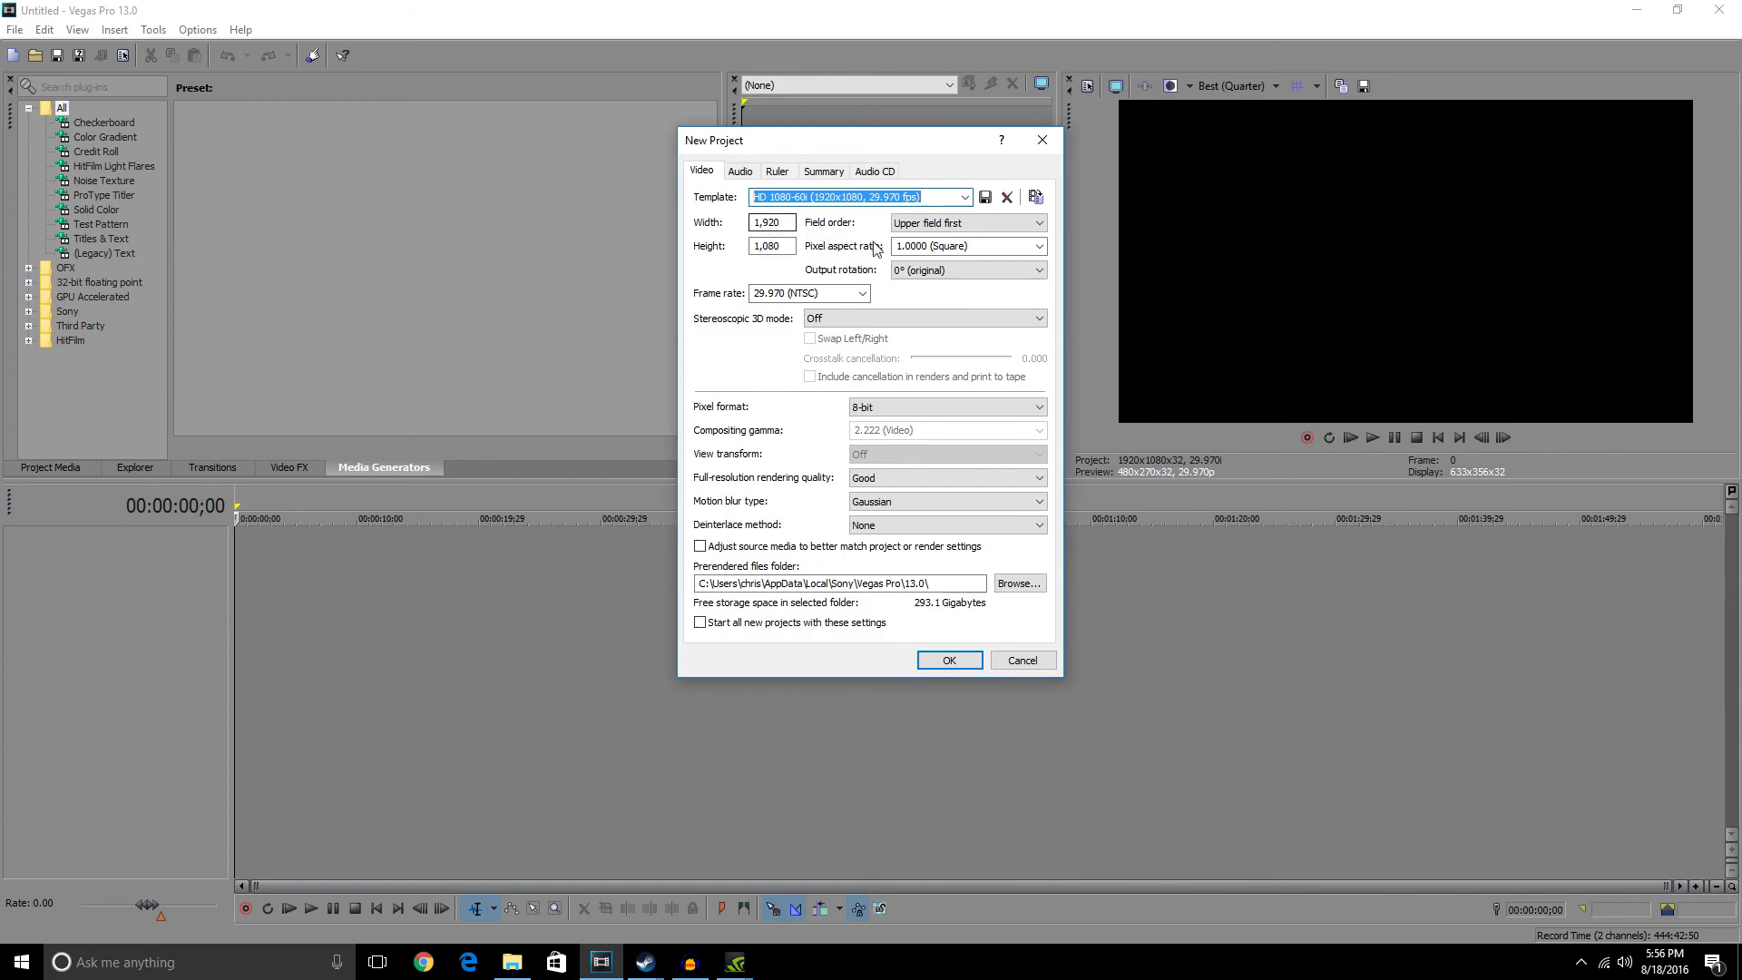
pyautogui.click(829, 293)
pyautogui.write('60')
pyautogui.click(960, 663)
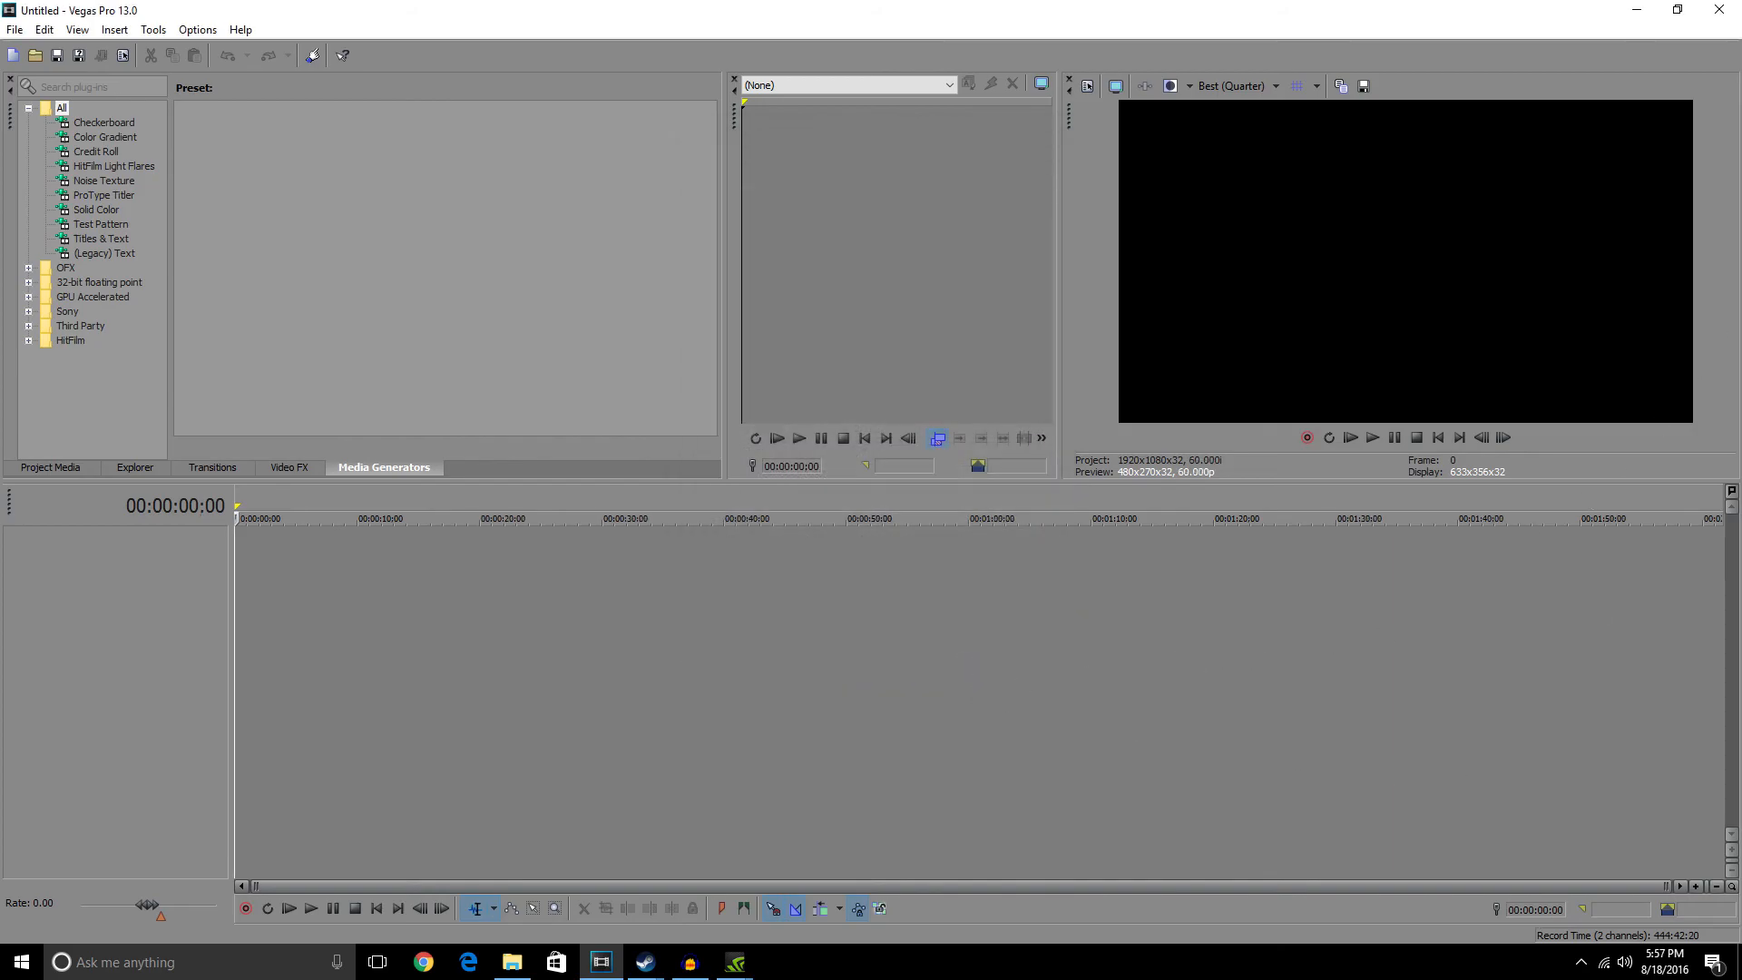
# Add the gameplay video from the file browser to the start of the timeline without matching the project settings to the media.
pyautogui.hotkey('alt', 'Tab')
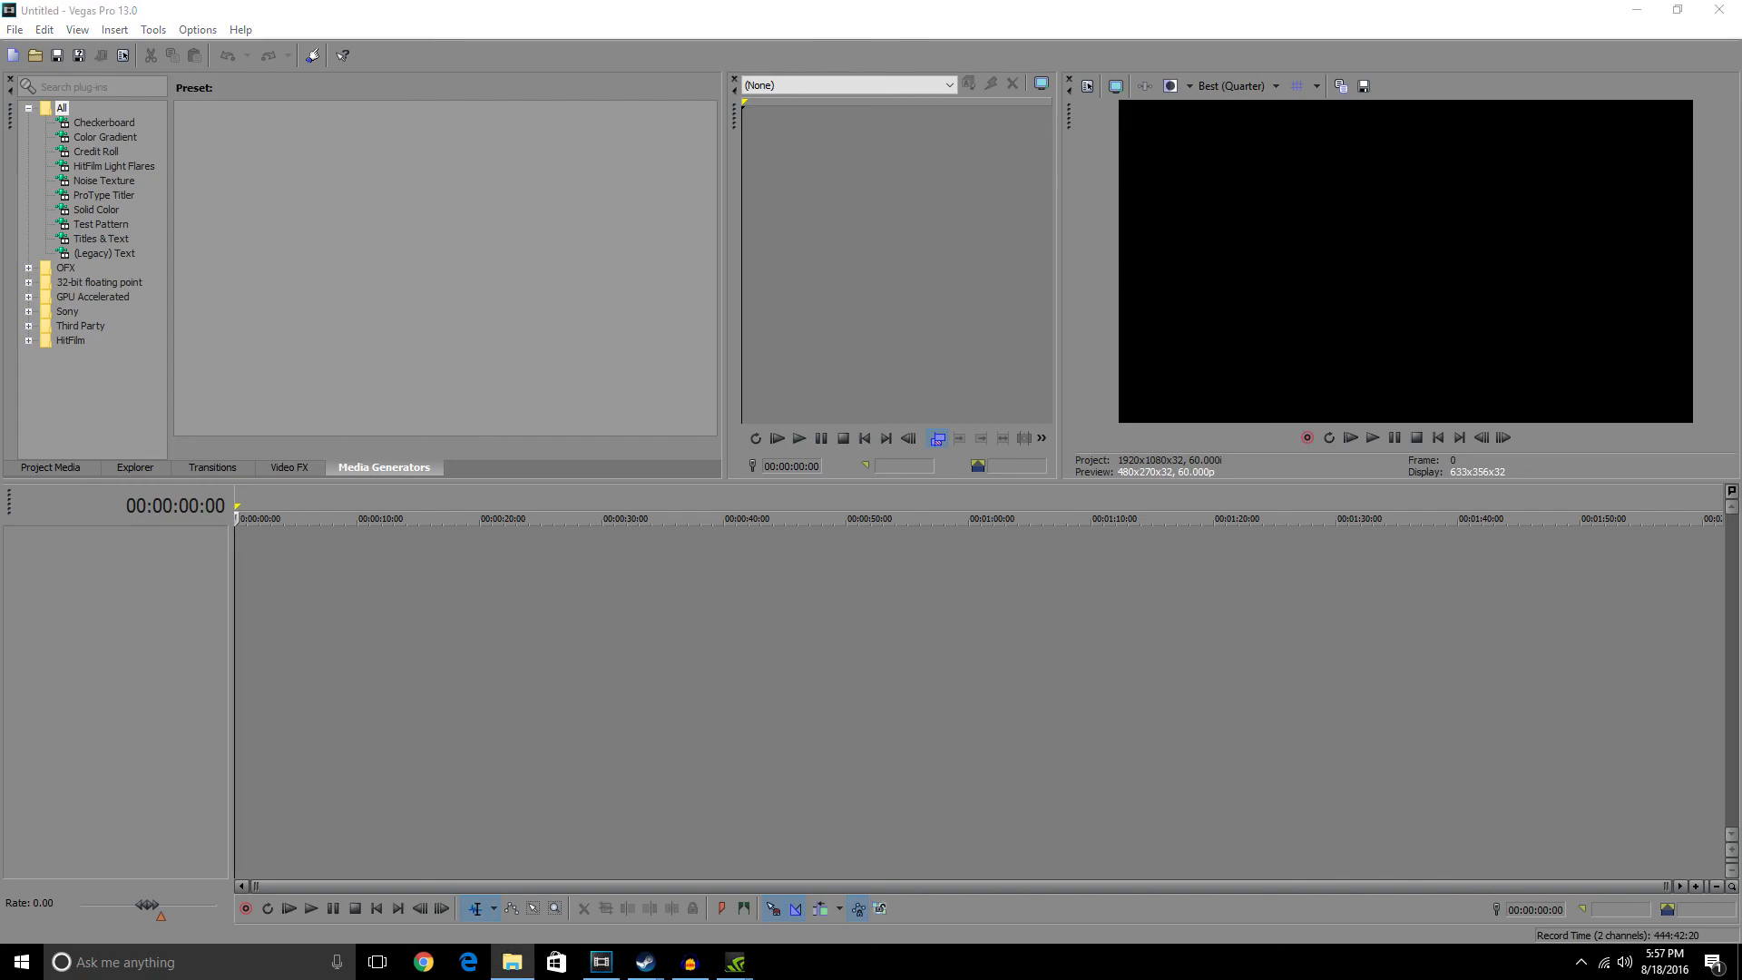
pyautogui.moveTo(247, 617); pyautogui.dragTo(258, 570)
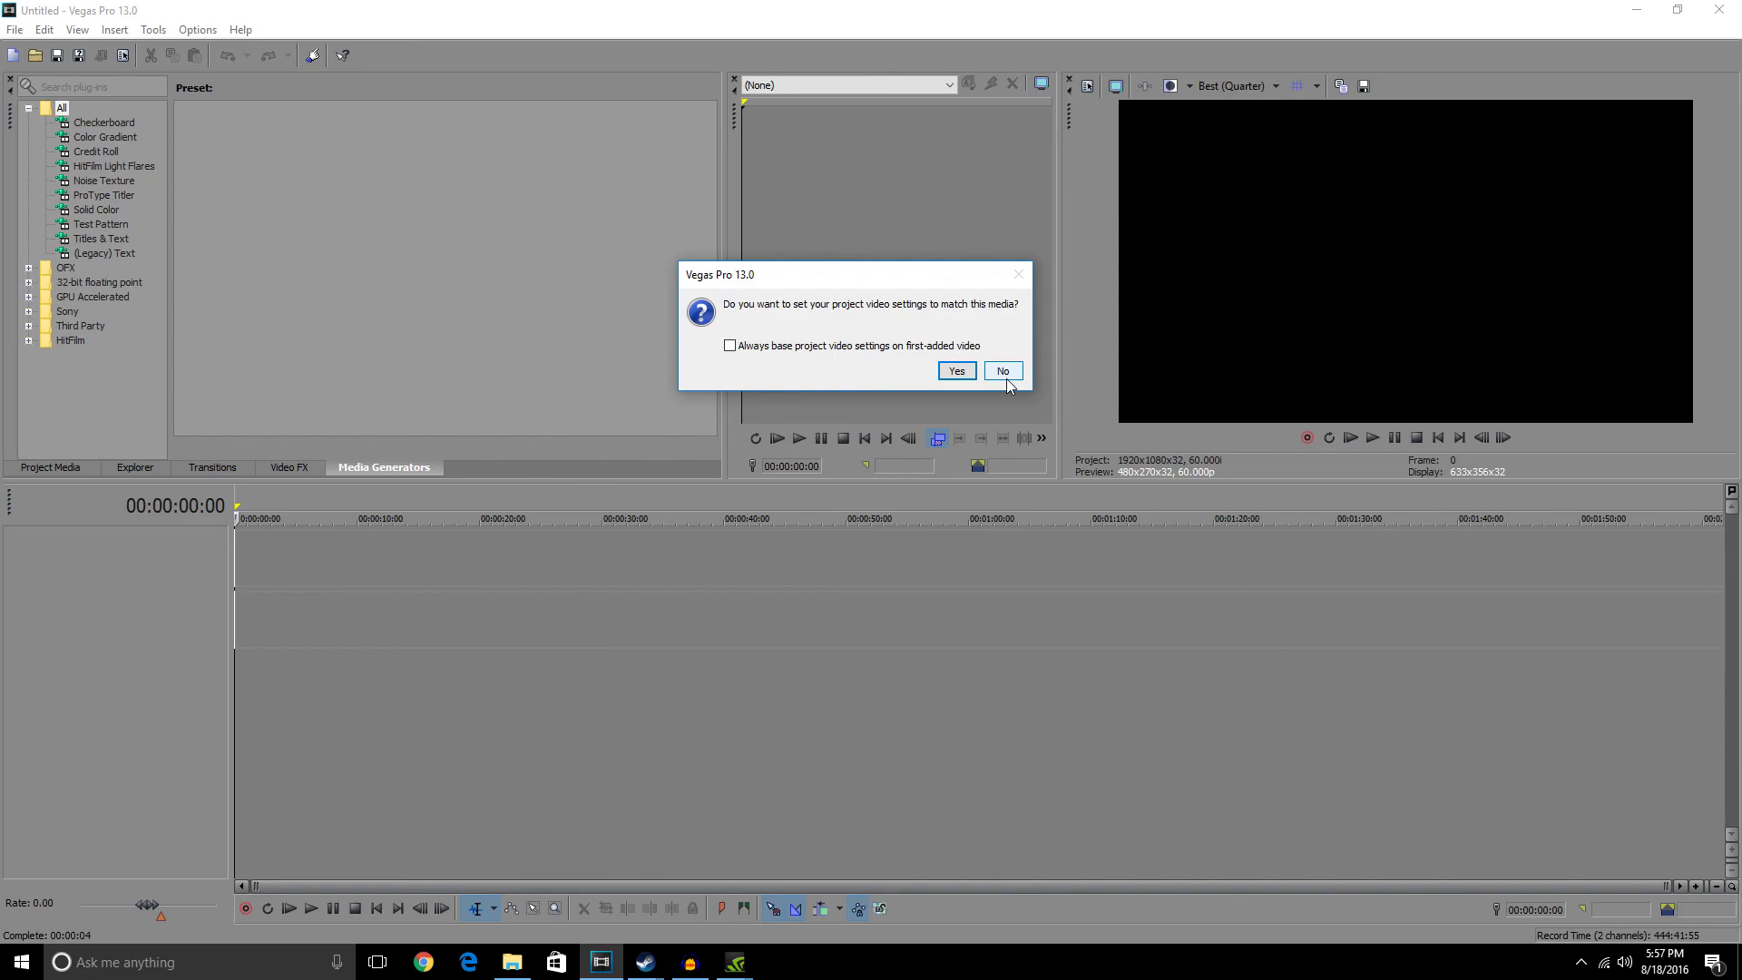
pyautogui.click(1004, 374)
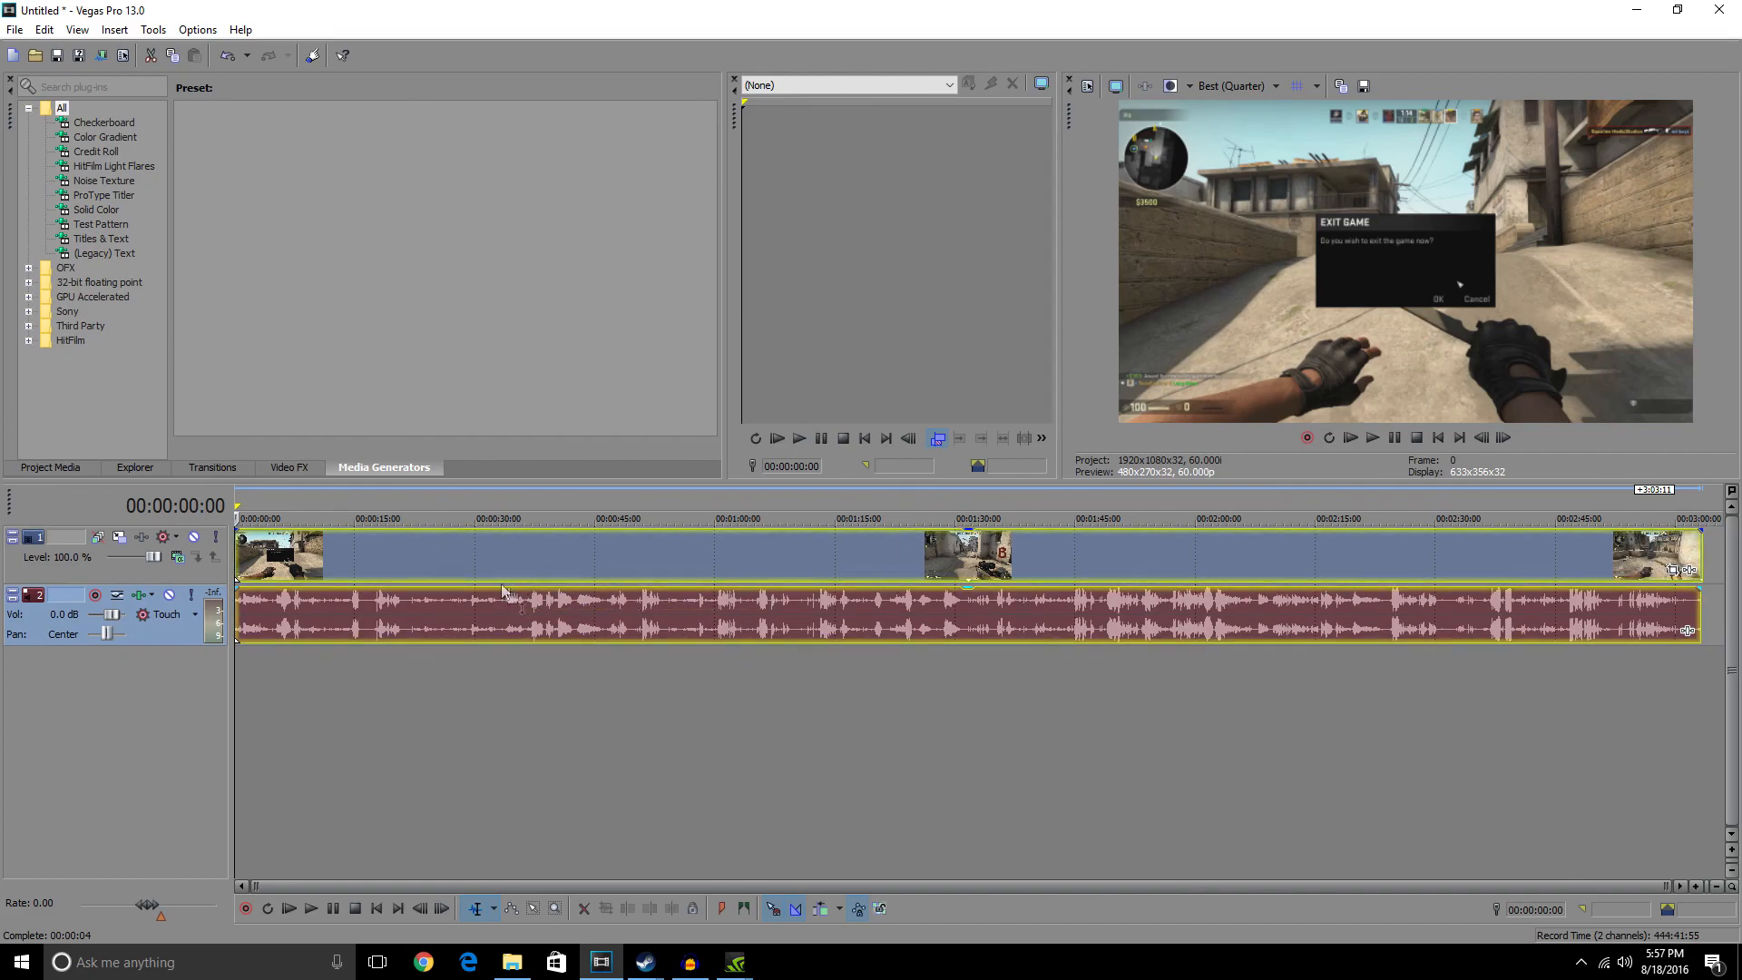
# Review the gameplay clip at several points and play a short stretch from about 1:01 on the timeline.
pyautogui.click(464, 564)
pyautogui.click(593, 569)
pyautogui.click(744, 563)
pyautogui.moveTo(742, 520); pyautogui.dragTo(736, 518)
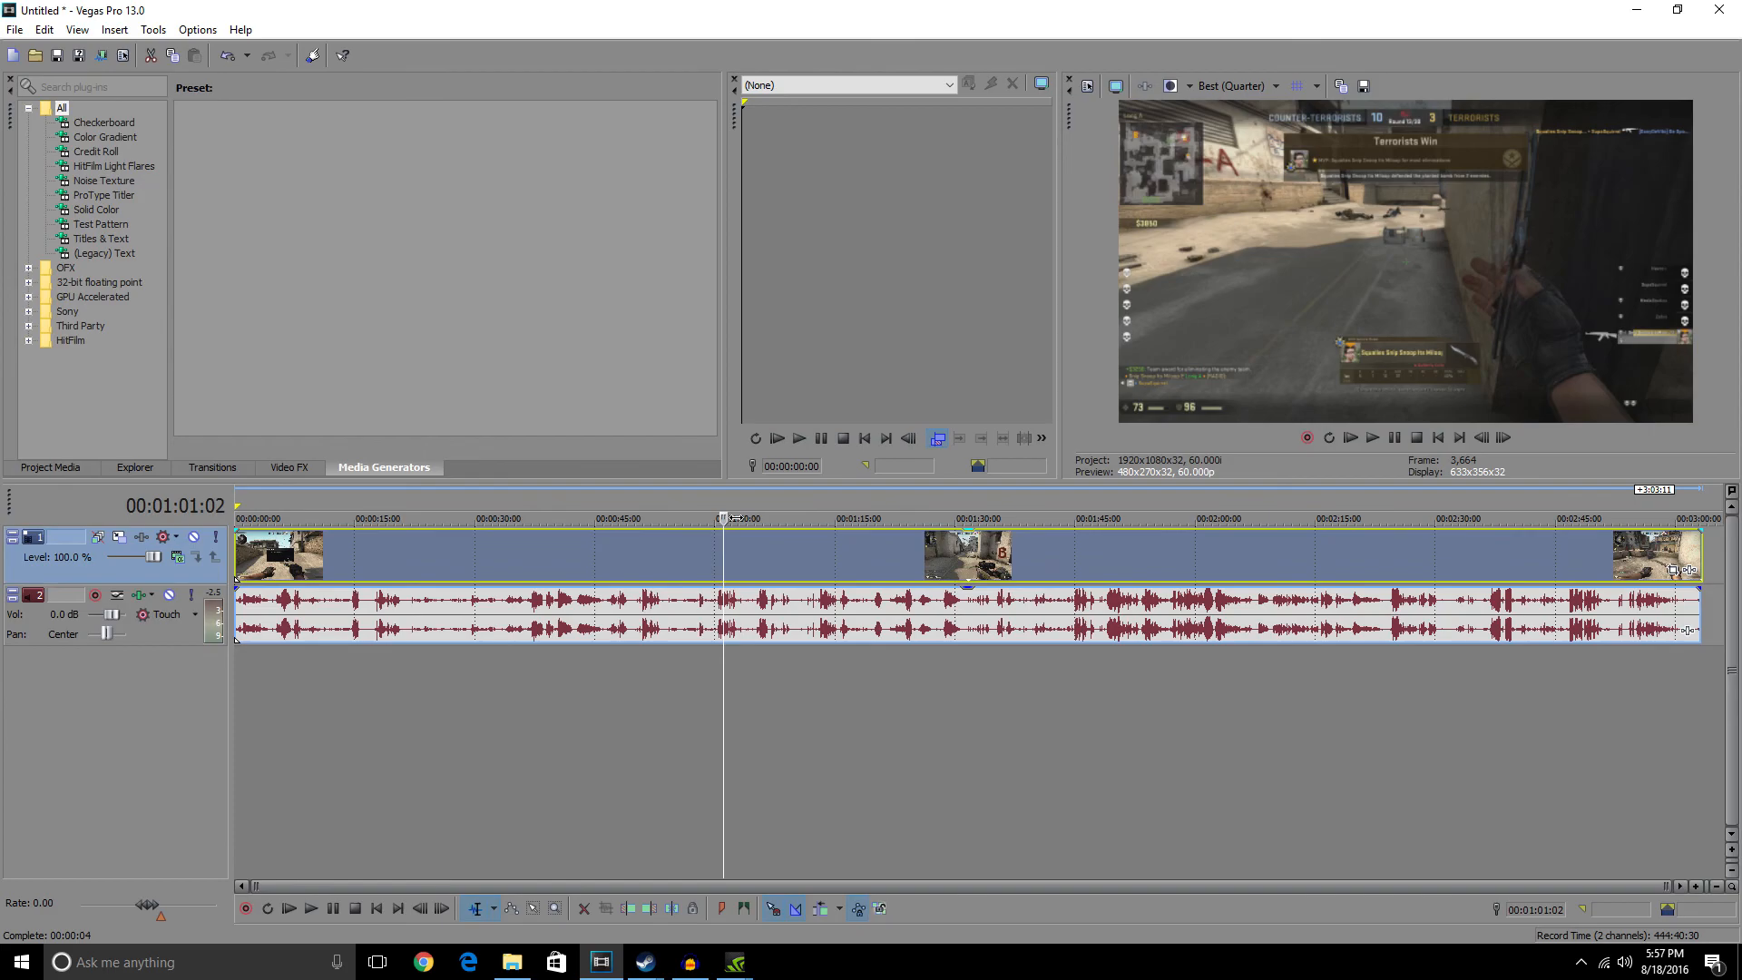
pyautogui.press('space')
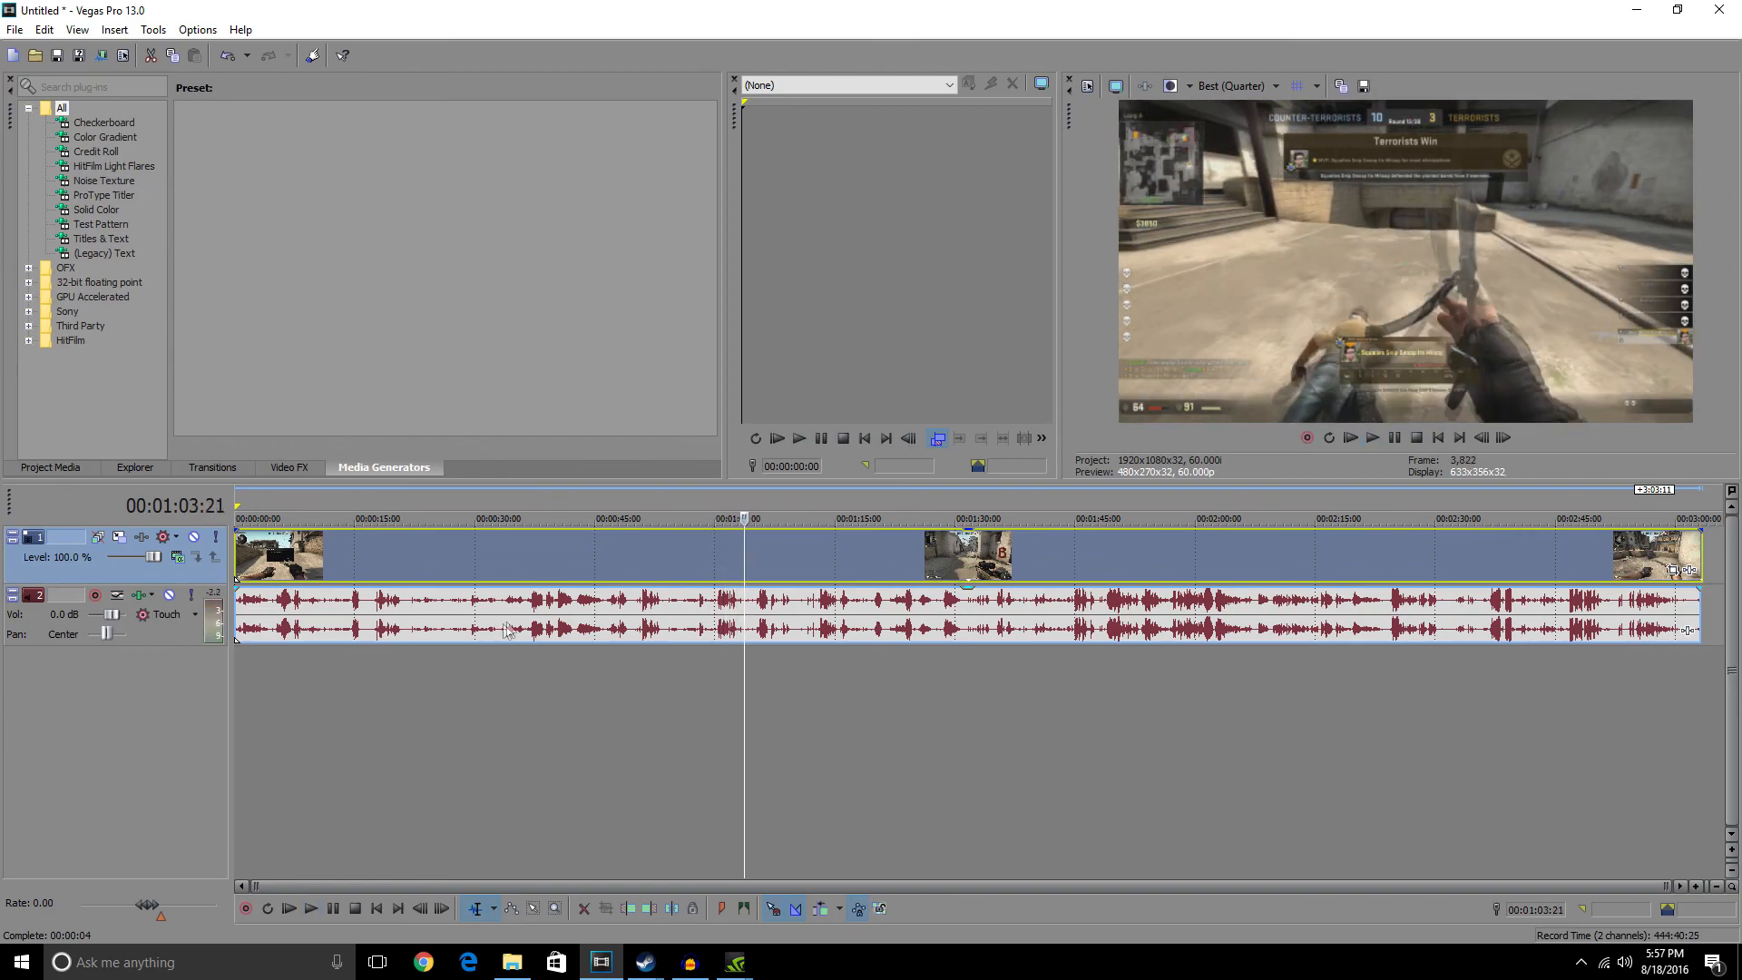
pyautogui.click(750, 574)
pyautogui.moveTo(751, 575); pyautogui.dragTo(724, 606)
pyautogui.click(638, 546)
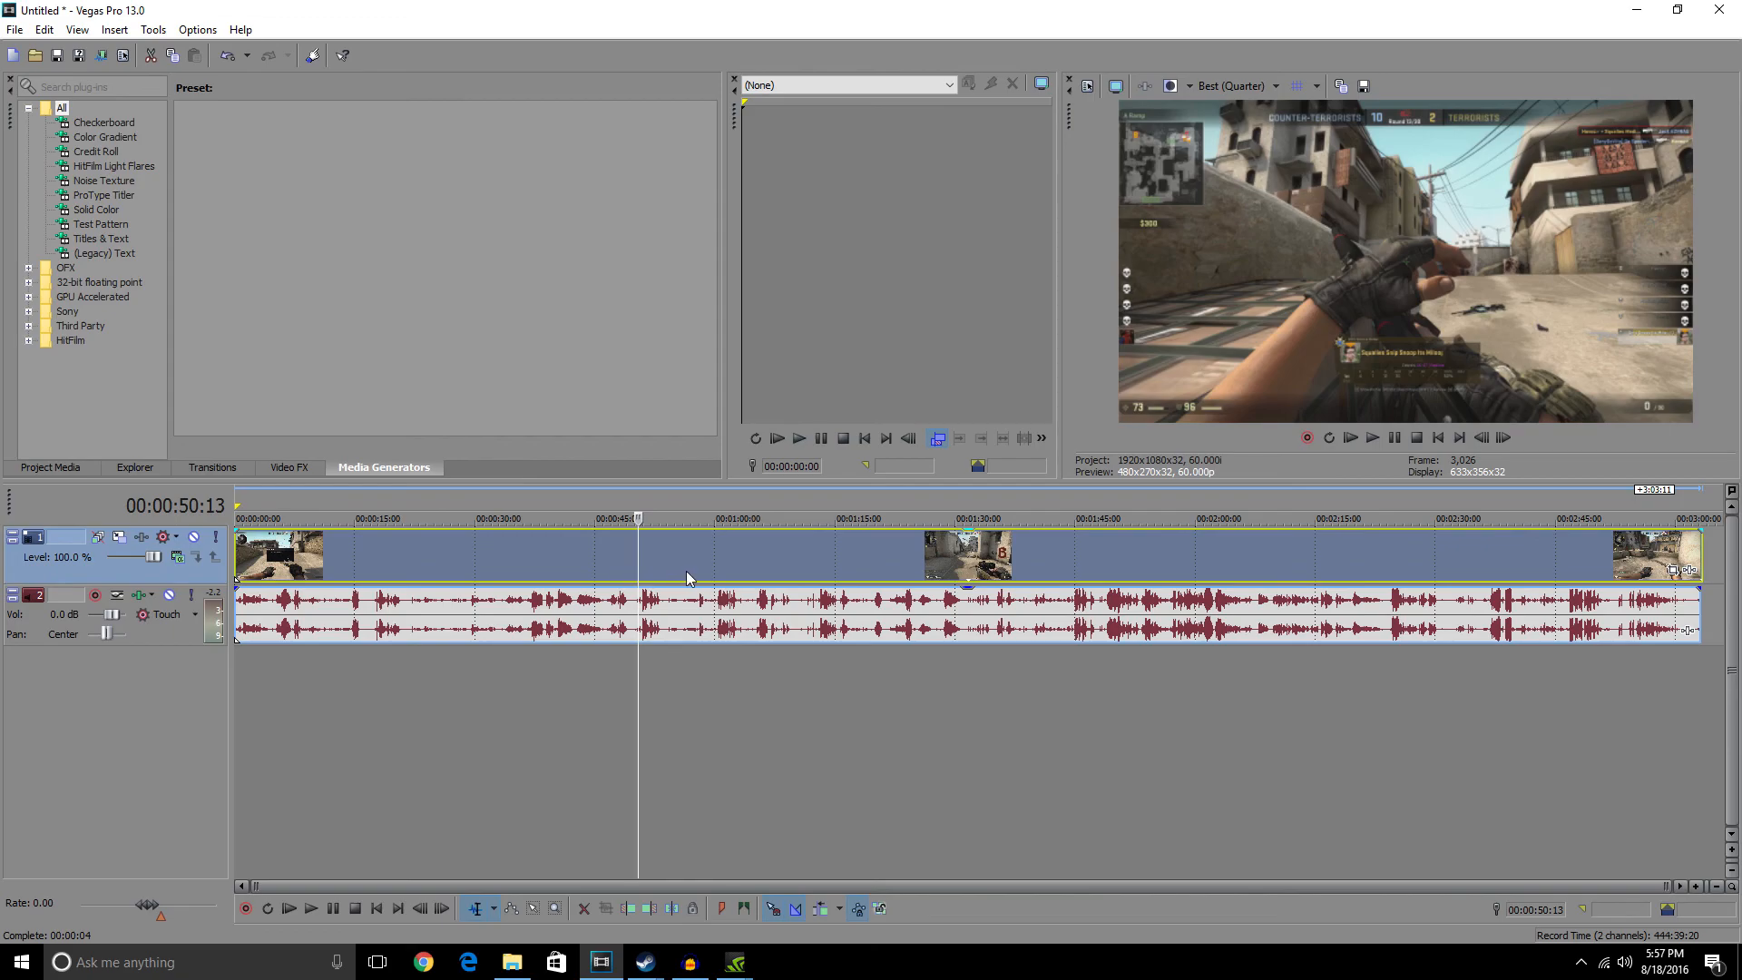
# Split the gameplay clip's video and audio at 00:00:19:28 on the timeline.
pyautogui.moveTo(639, 540); pyautogui.dragTo(393, 543)
pyautogui.click(515, 614)
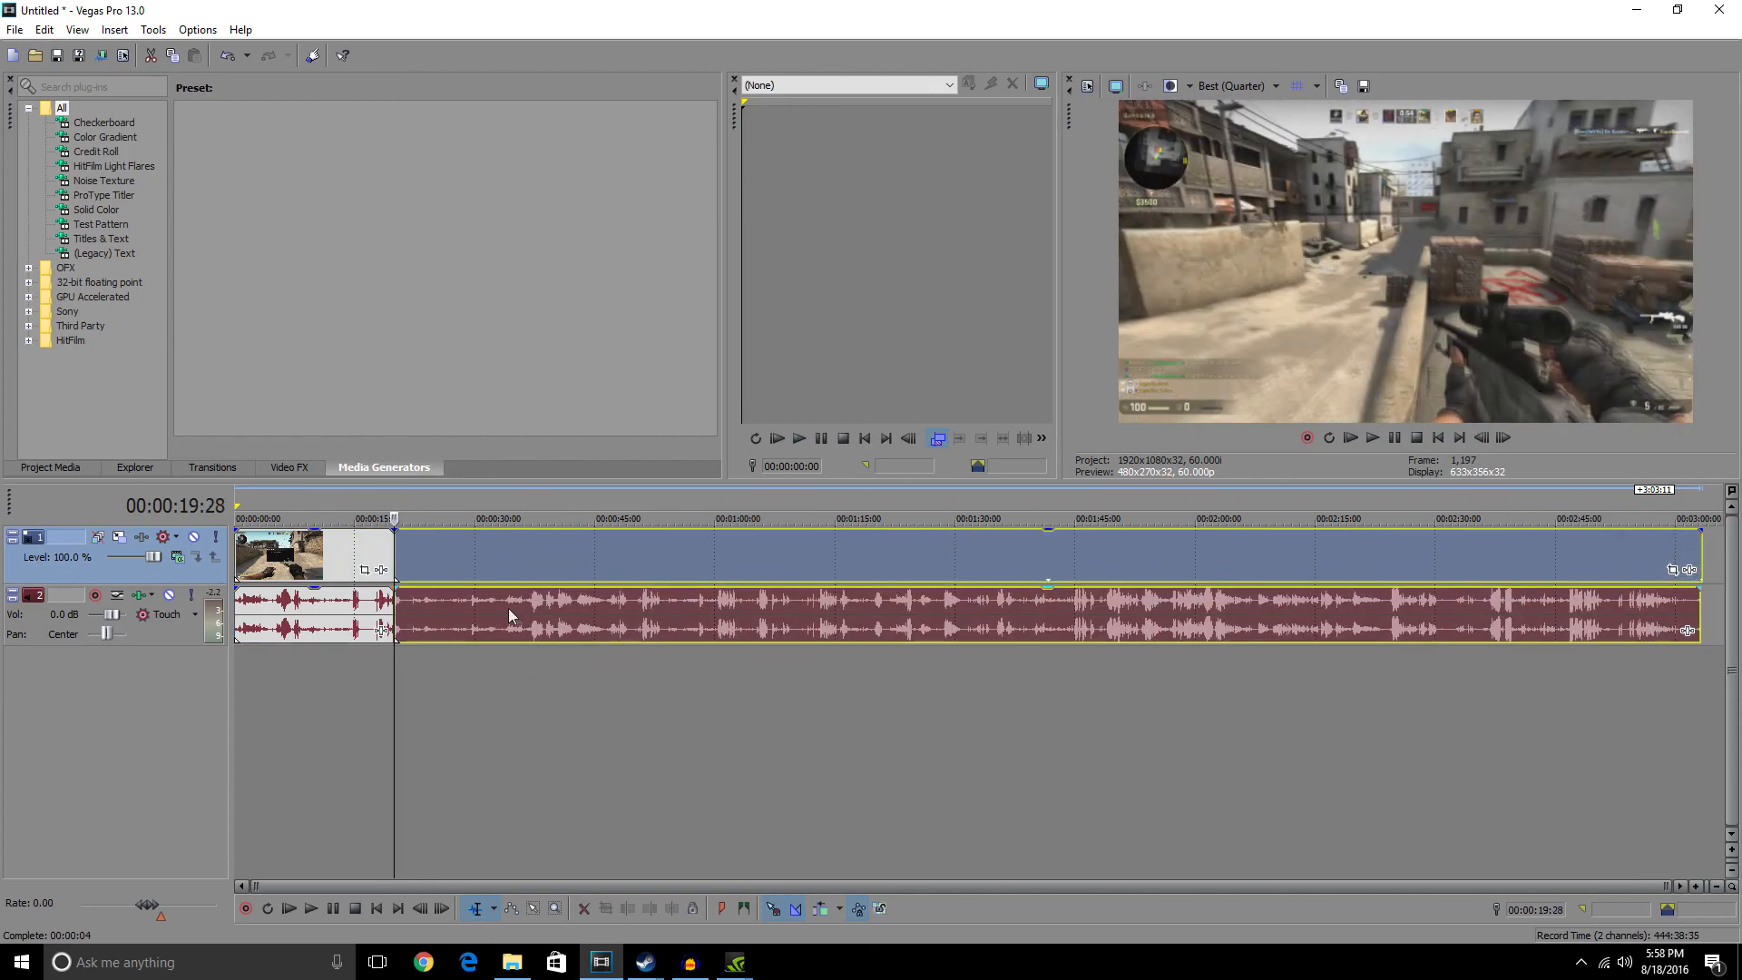
pyautogui.press('s')
pyautogui.click(397, 542)
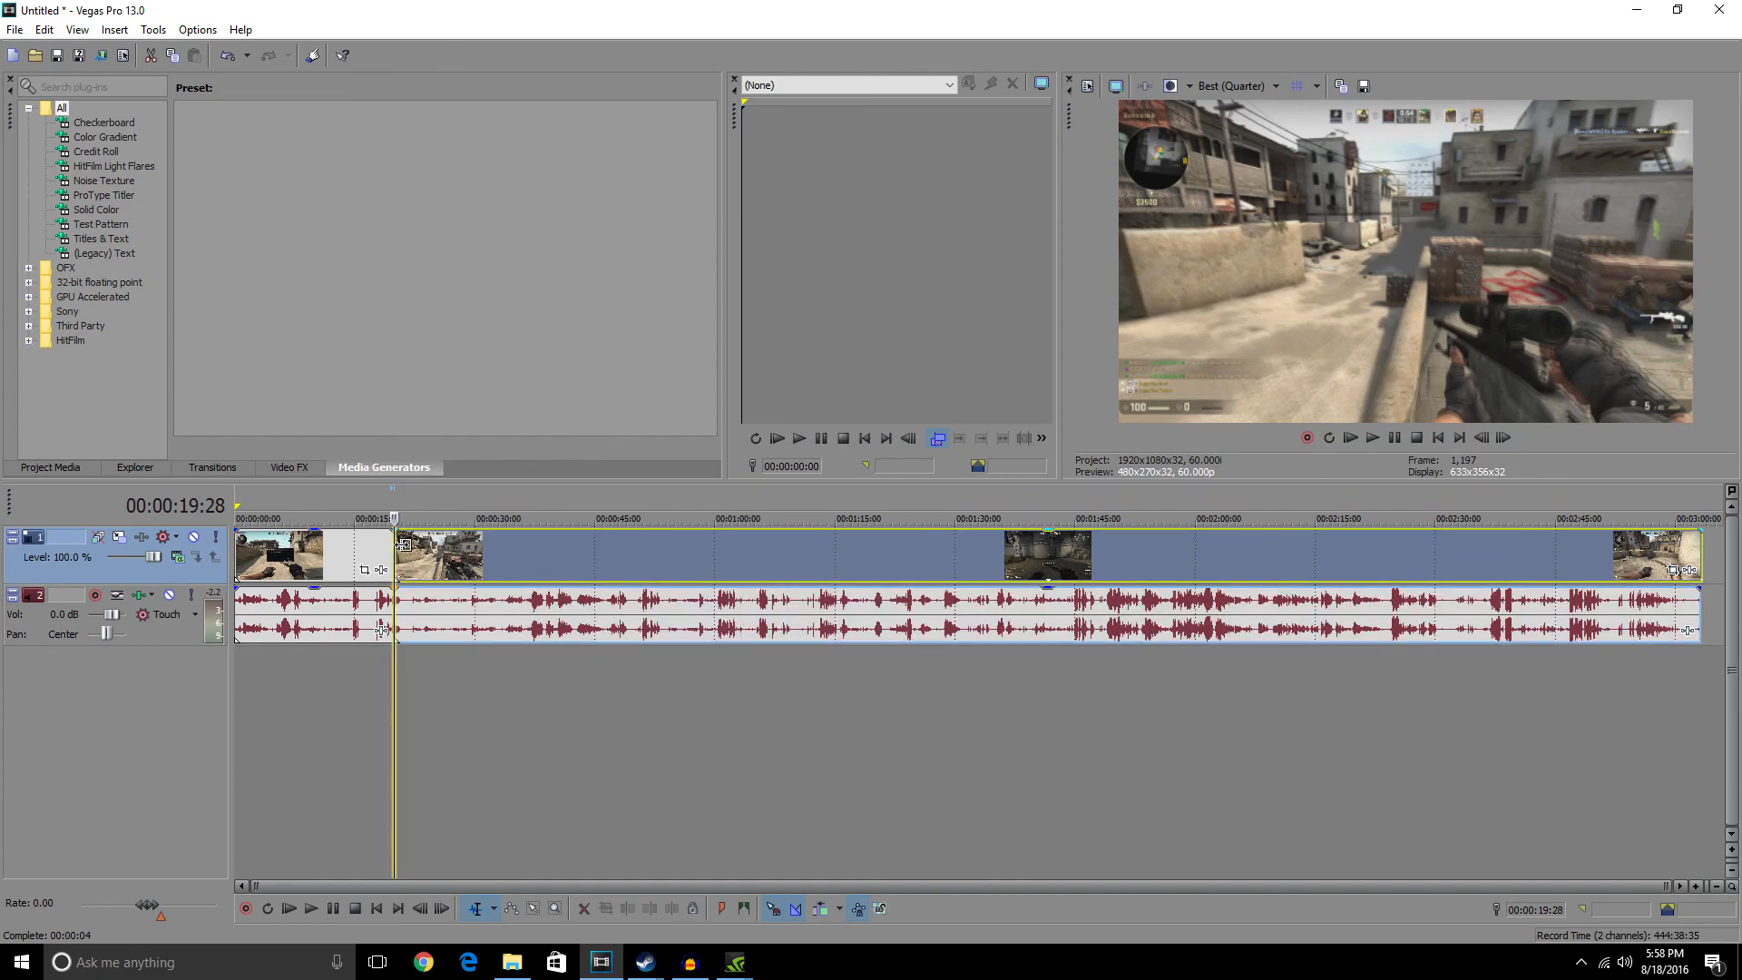
# Split the gameplay clip again at 00:00:41:18, delete the section between the two cuts, and start moving the remaining clip earlier.
pyautogui.moveTo(387, 518); pyautogui.dragTo(566, 569)
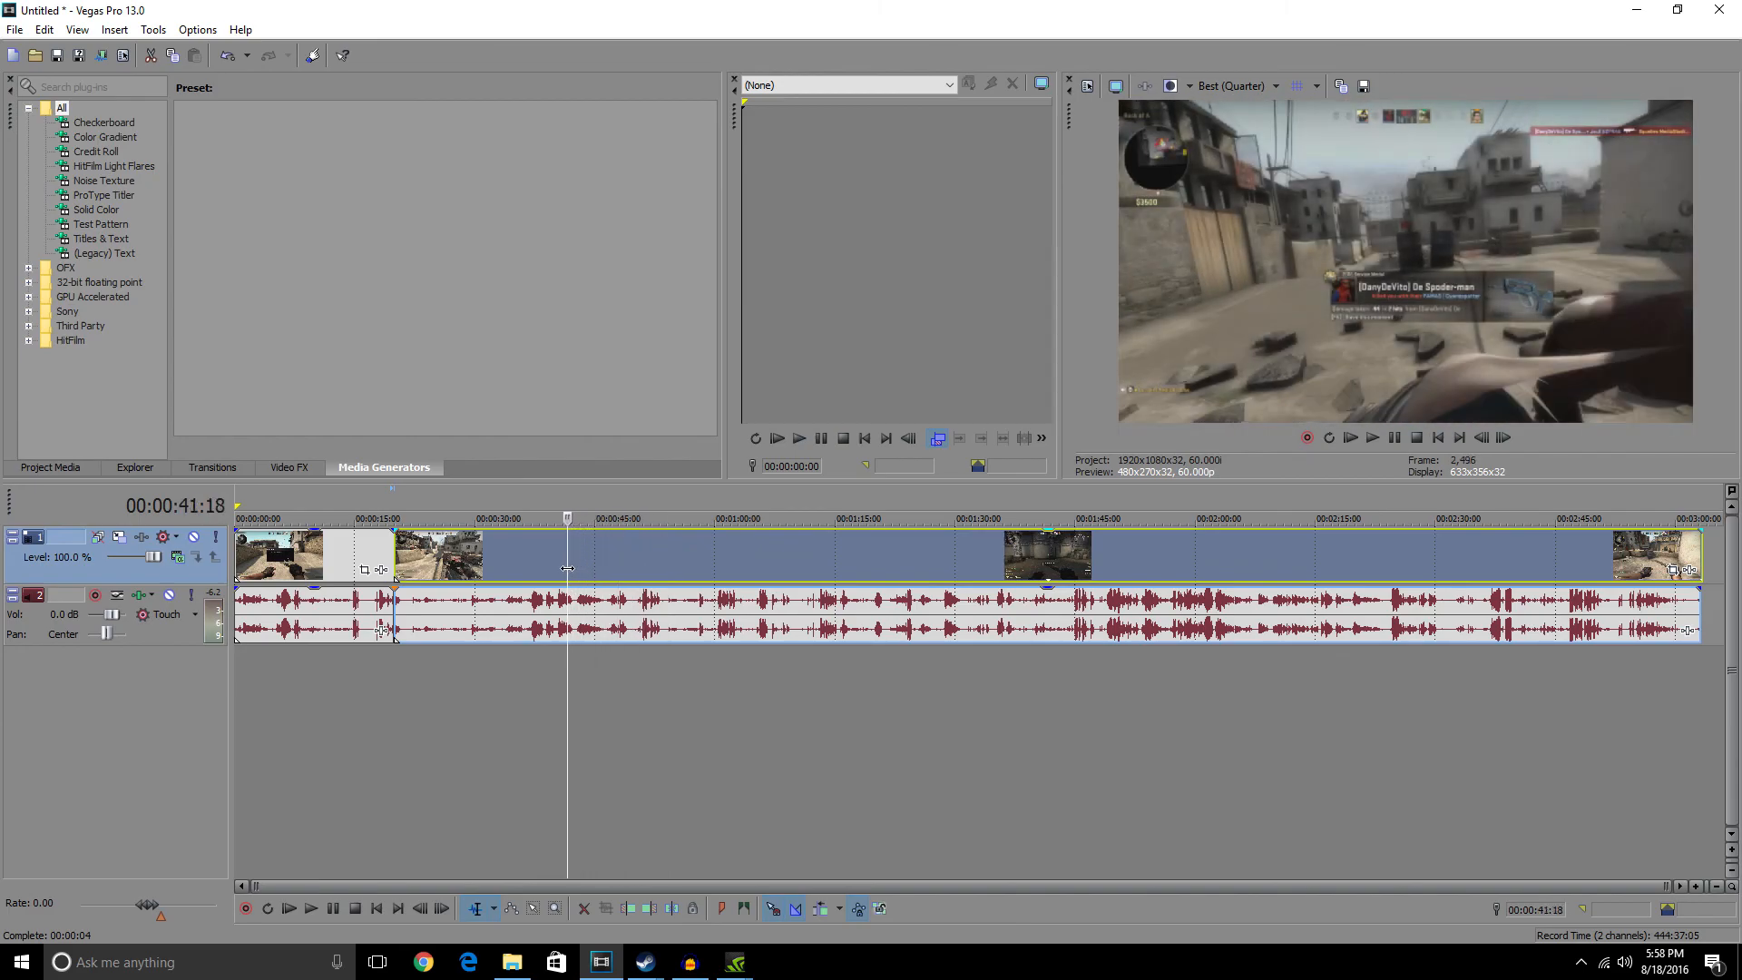
pyautogui.press('s')
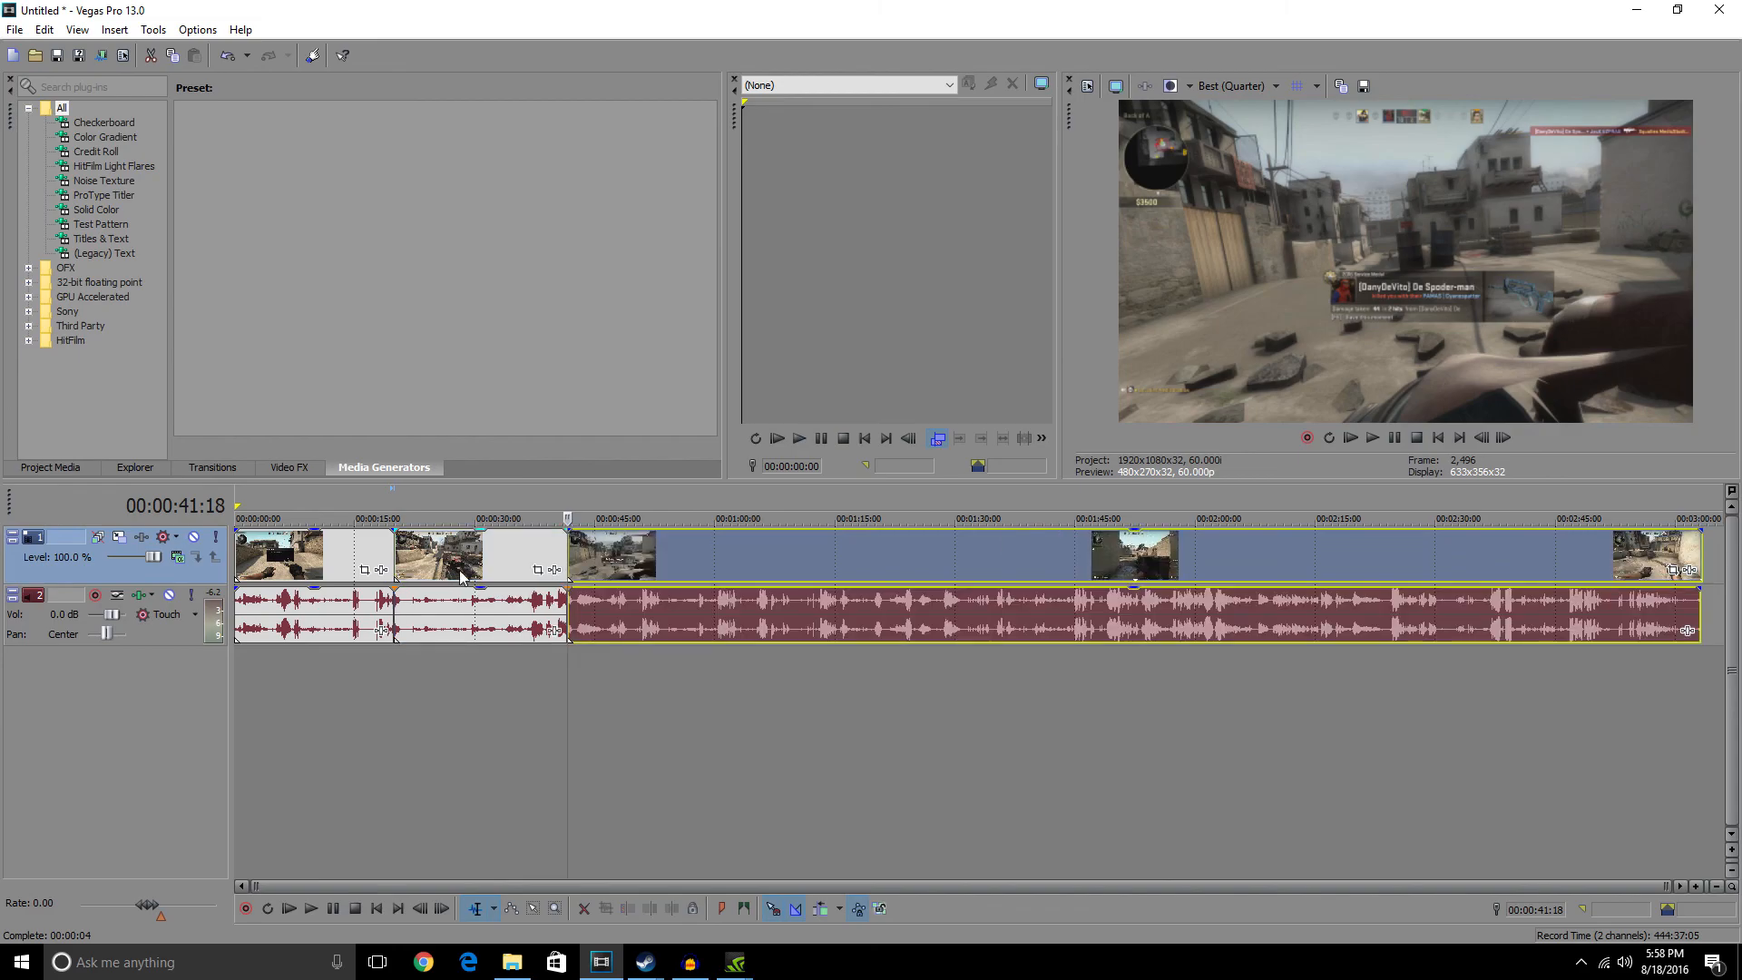
pyautogui.rightClick(460, 575)
pyautogui.click(574, 559)
pyautogui.moveTo(687, 561)
pyautogui.mouseDown()
pyautogui.moveTo(509, 559)
pyautogui.moveTo(660, 563)
pyautogui.mouseUp()
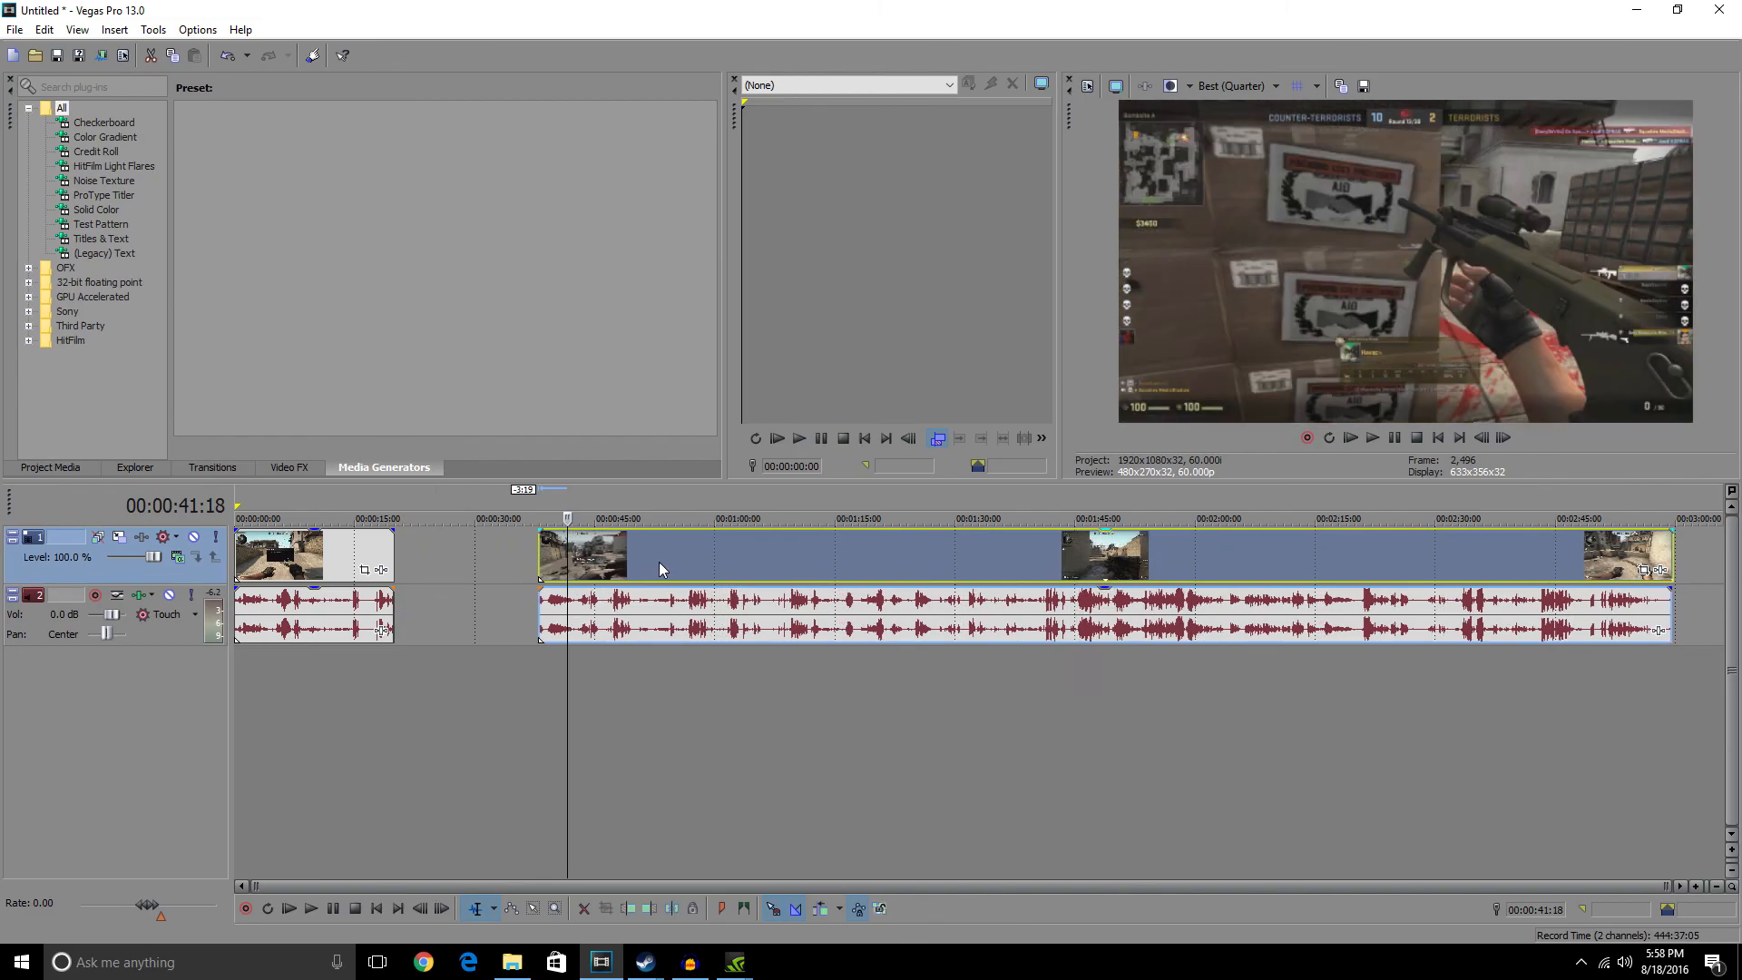
# Undo the clip move, the deletion and both splits to restore the uncut gameplay clip.
pyautogui.hotkey('ctrl', 'z')
pyautogui.hotkey('ctrl', 'z')
pyautogui.hotkey('ctrl', 'z')
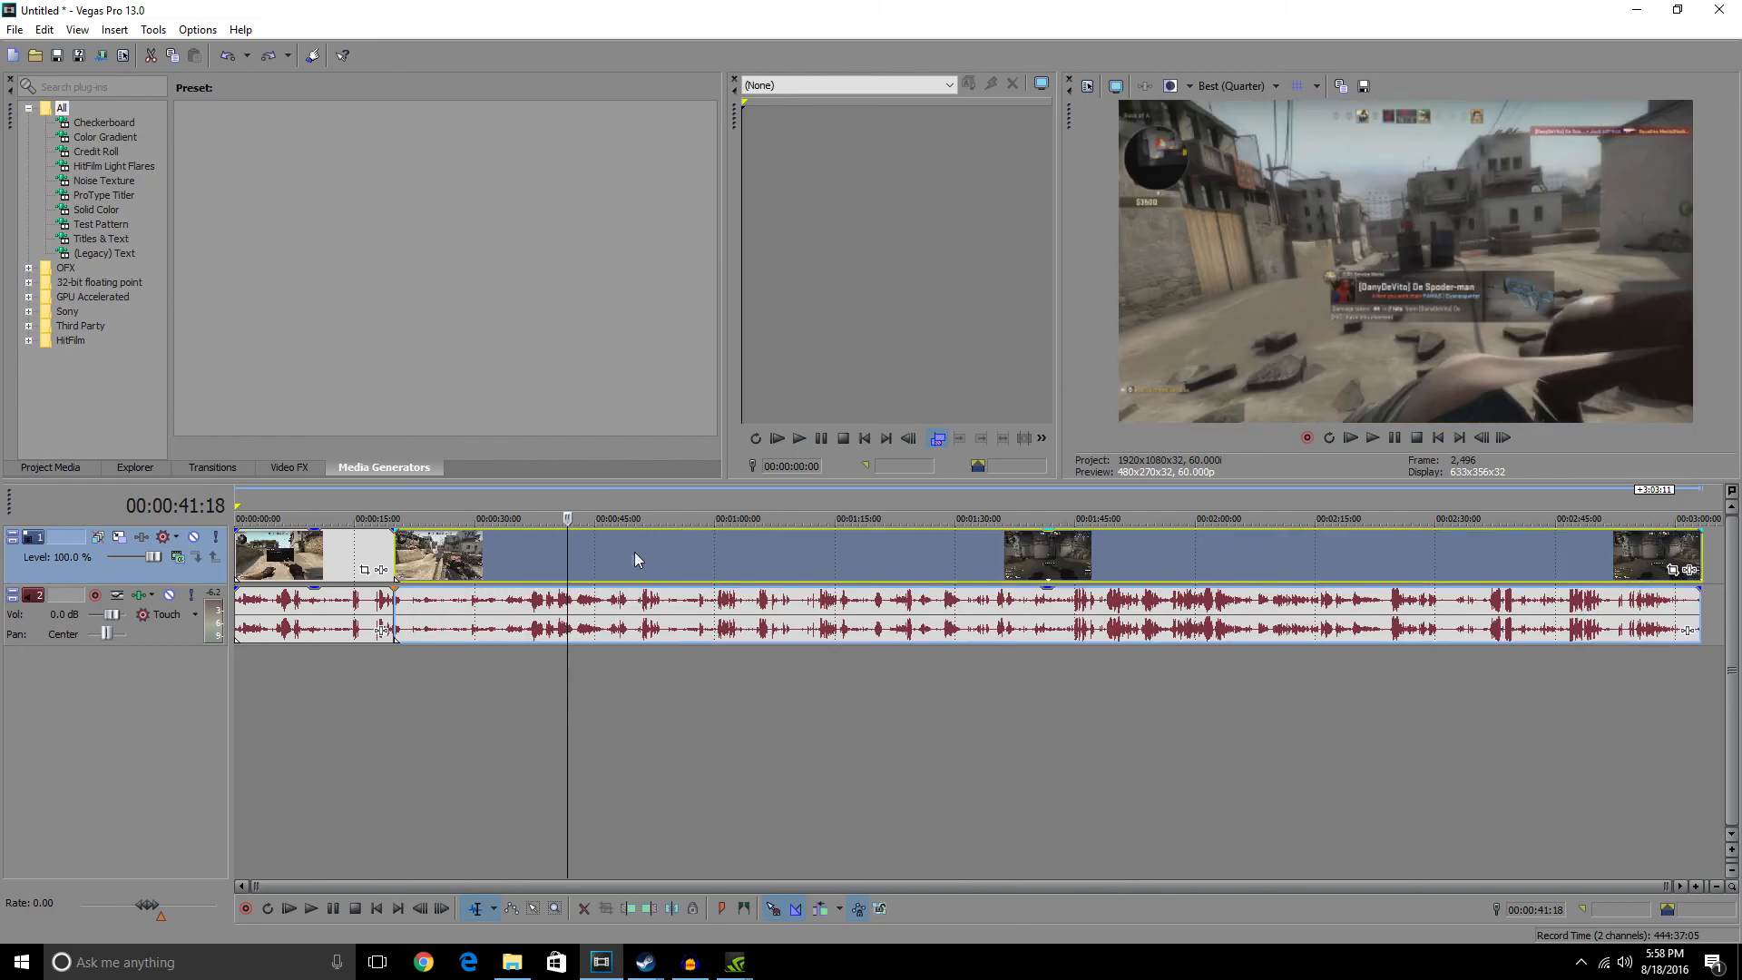
pyautogui.hotkey('ctrl', 'z')
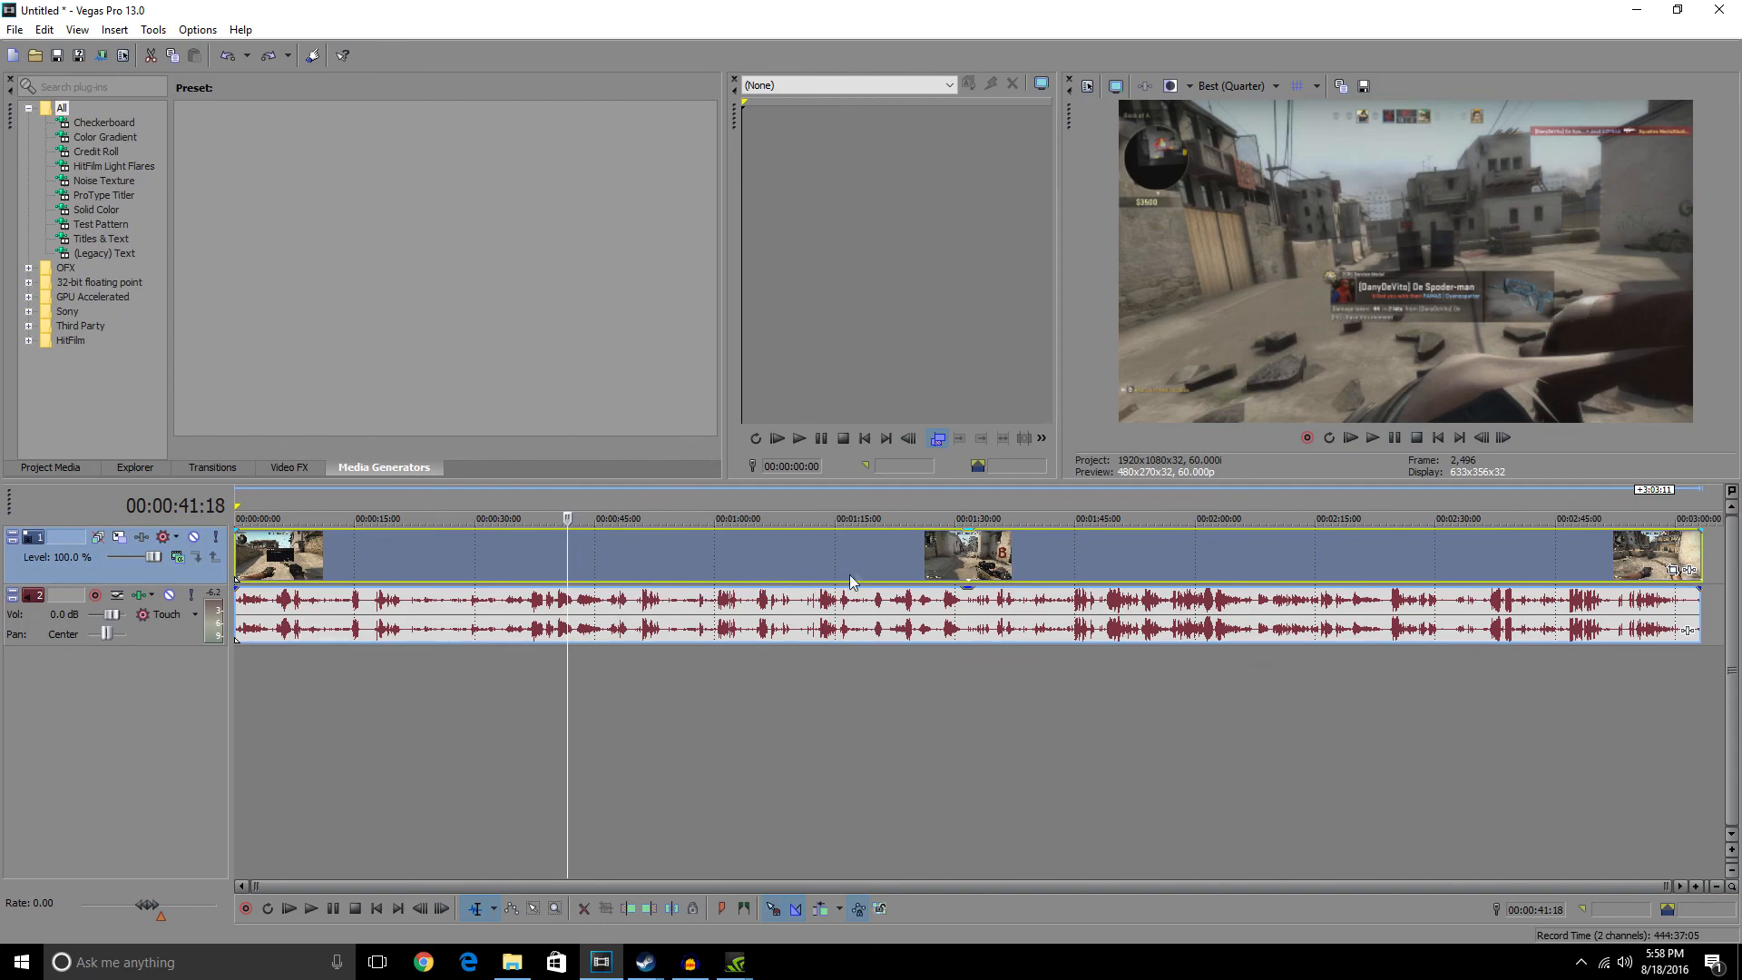
# Review the gameplay clip at about 1:26, 0:58 and 0:26 on the timeline.
pyautogui.click(923, 557)
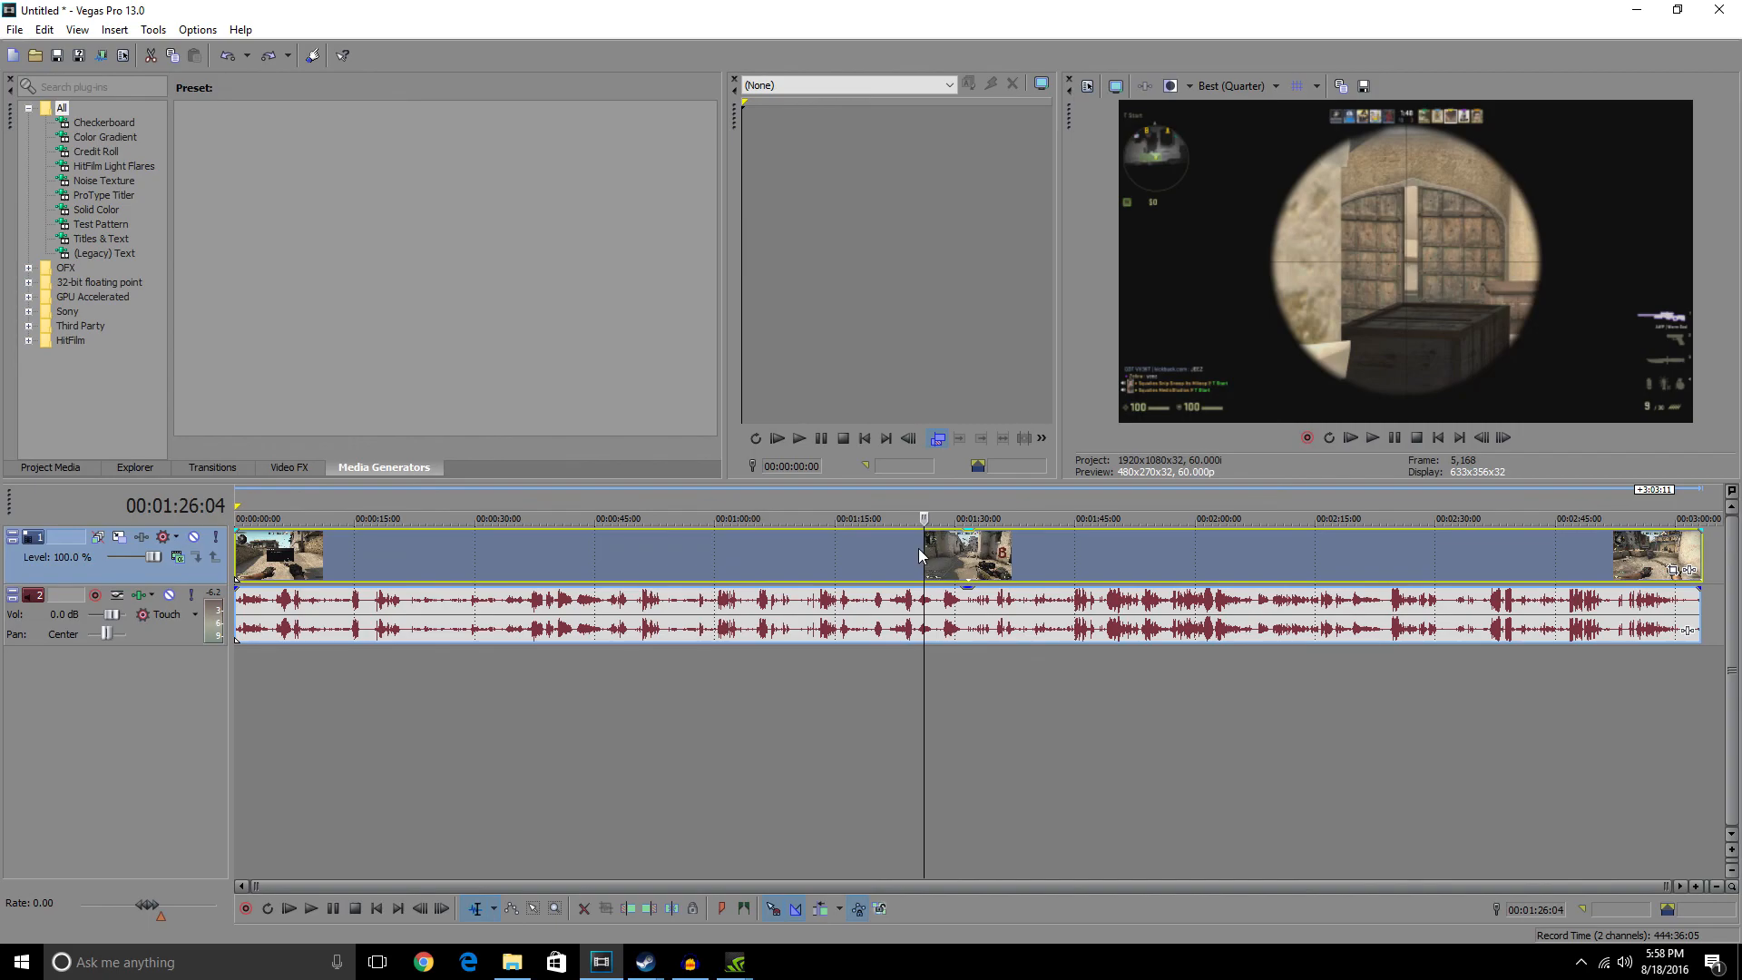
pyautogui.click(700, 553)
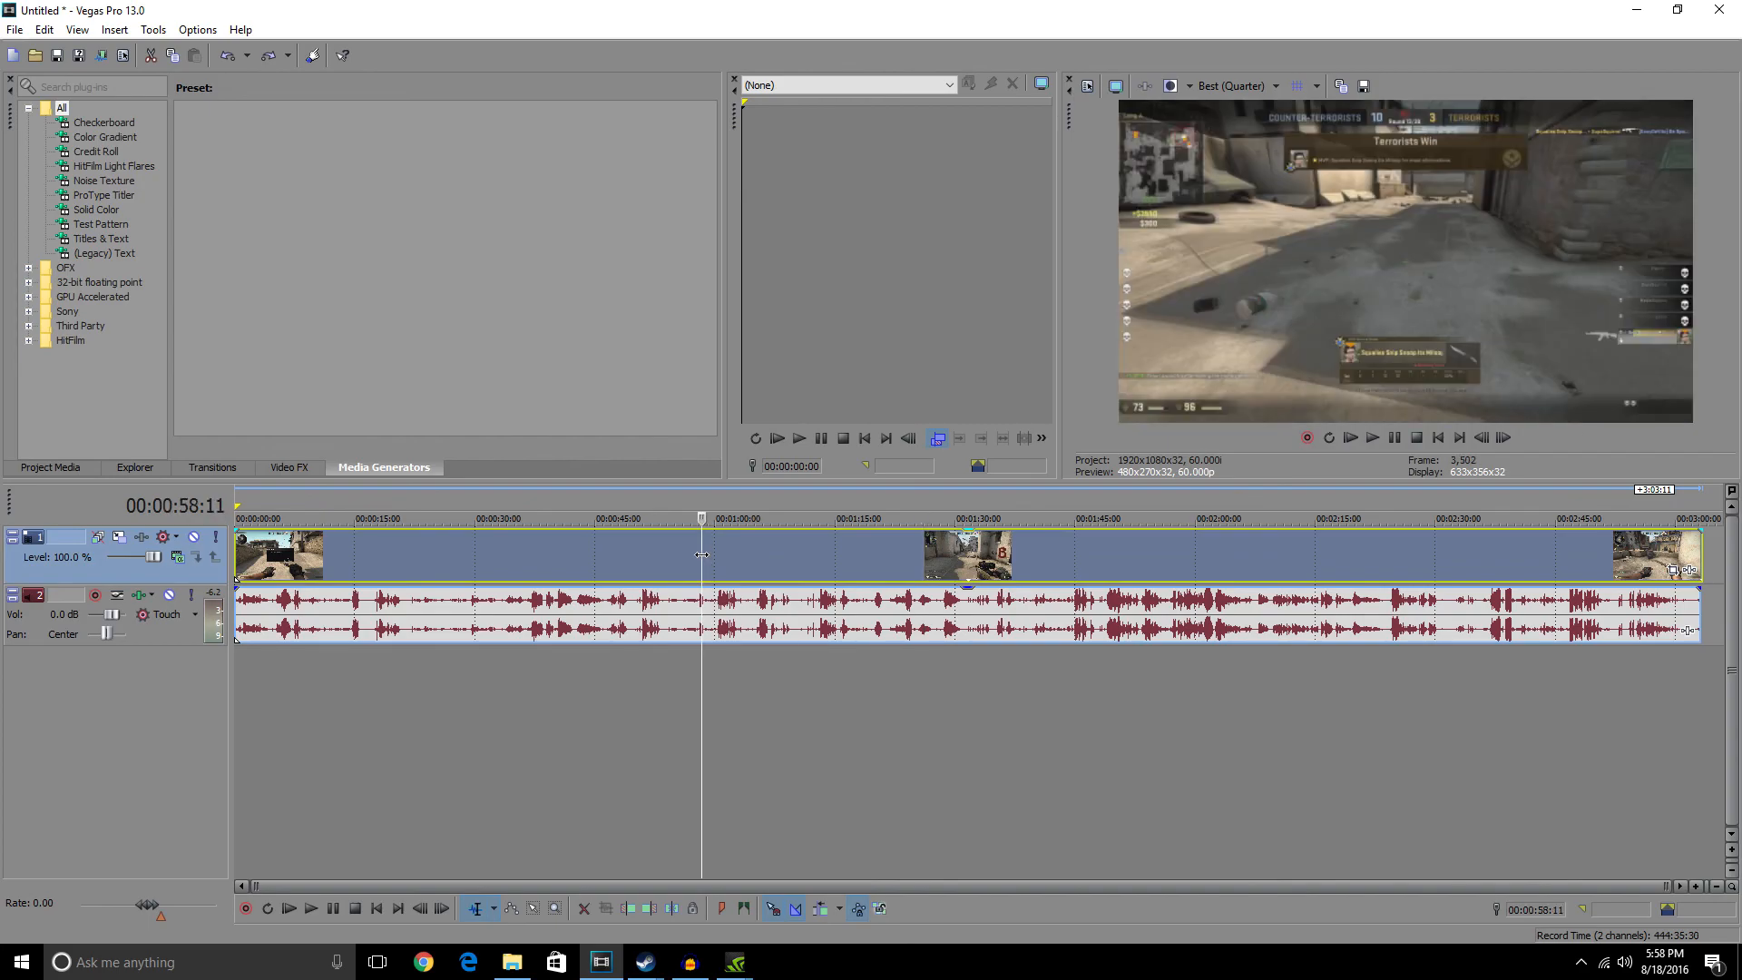
pyautogui.moveTo(635, 541); pyautogui.dragTo(444, 546)
pyautogui.click(445, 546)
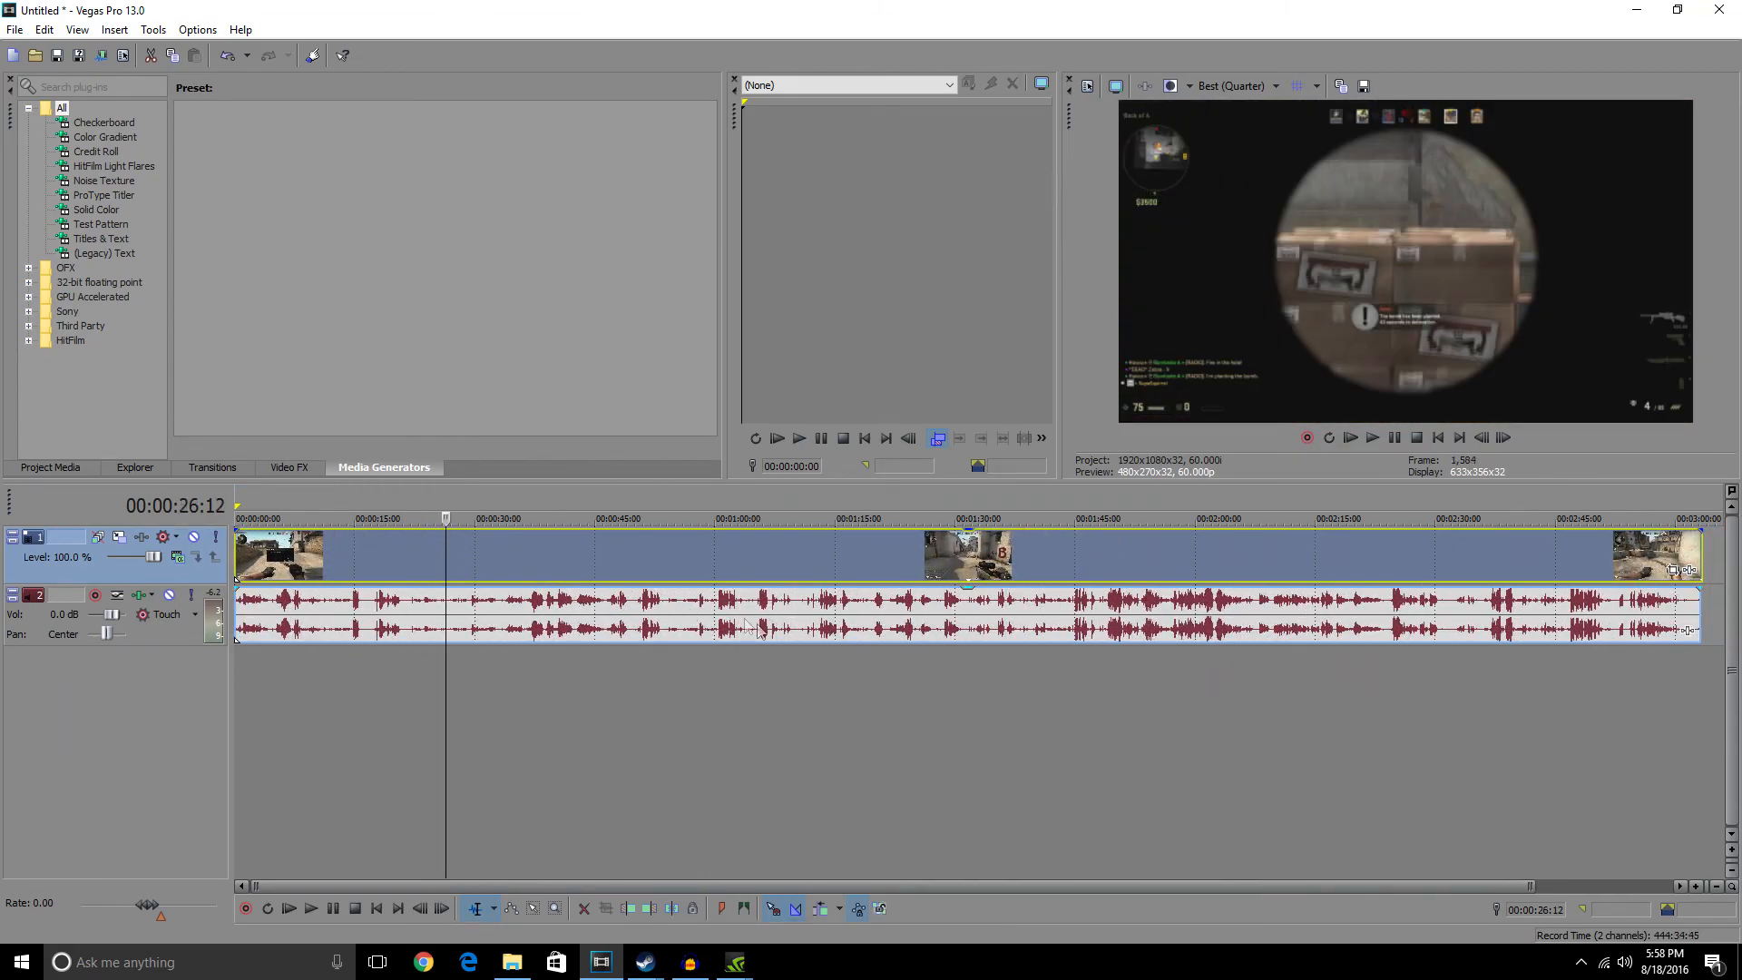
pyautogui.moveTo(543, 628); pyautogui.dragTo(469, 631)
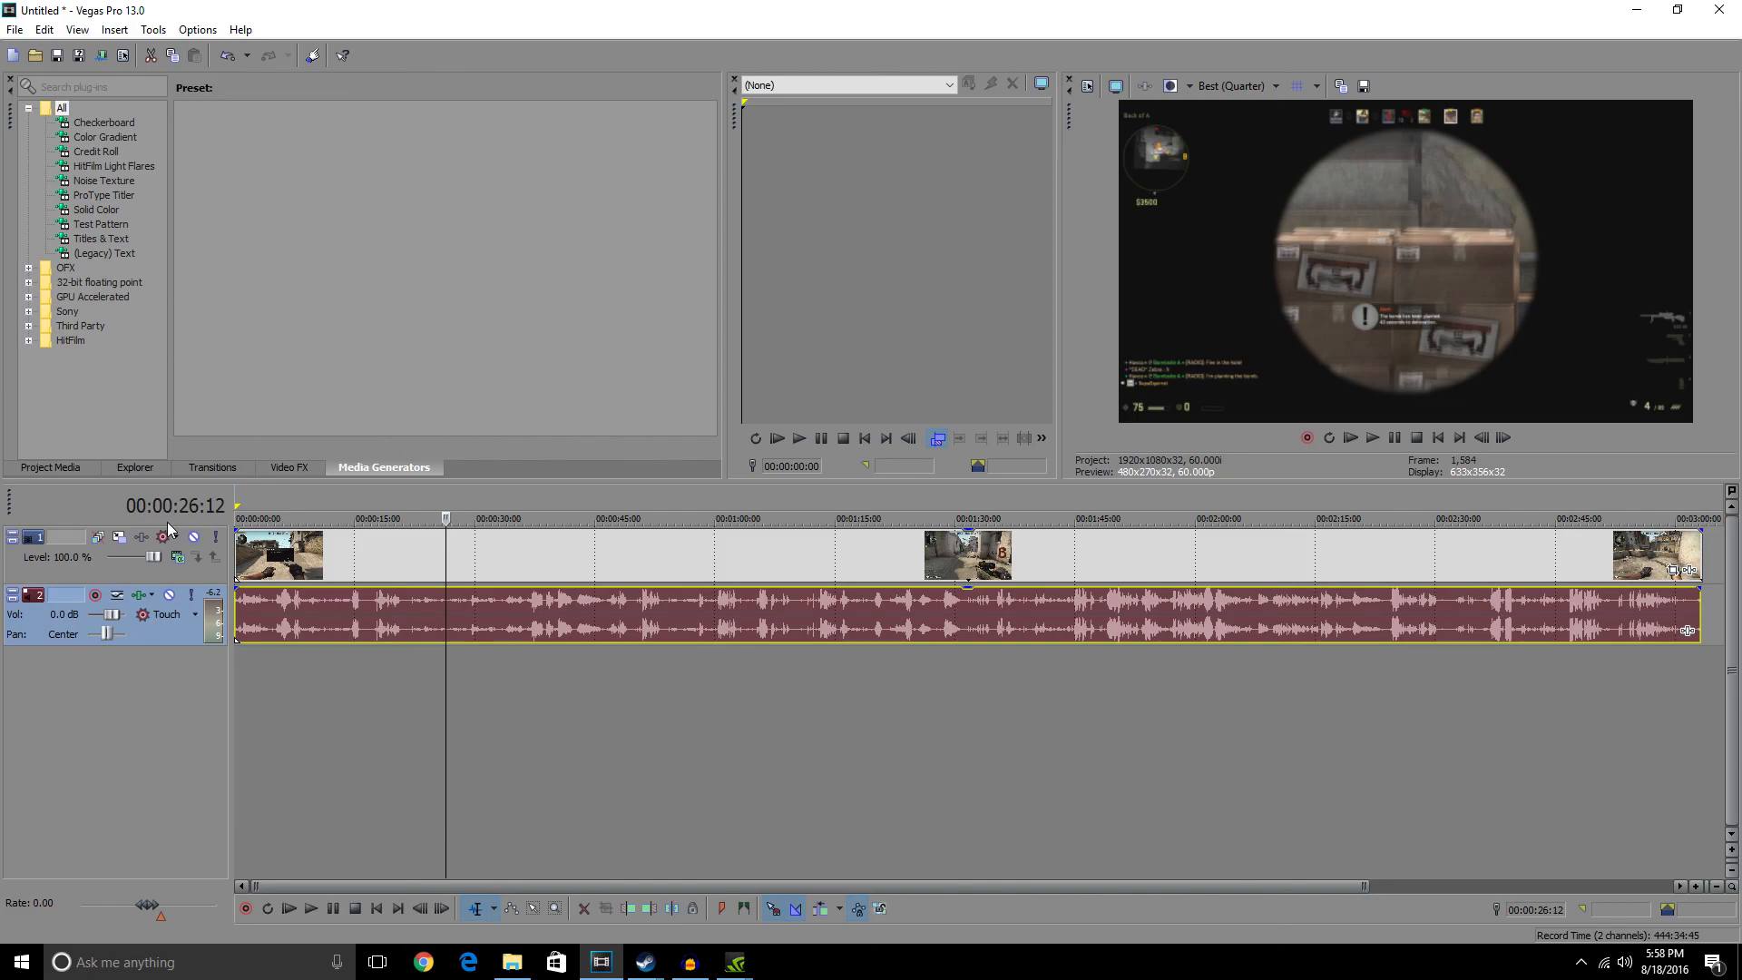
# Insert an empty video track above the gameplay video and an empty audio track above the gameplay audio.
pyautogui.rightClick(183, 623)
pyautogui.rightClick(182, 635)
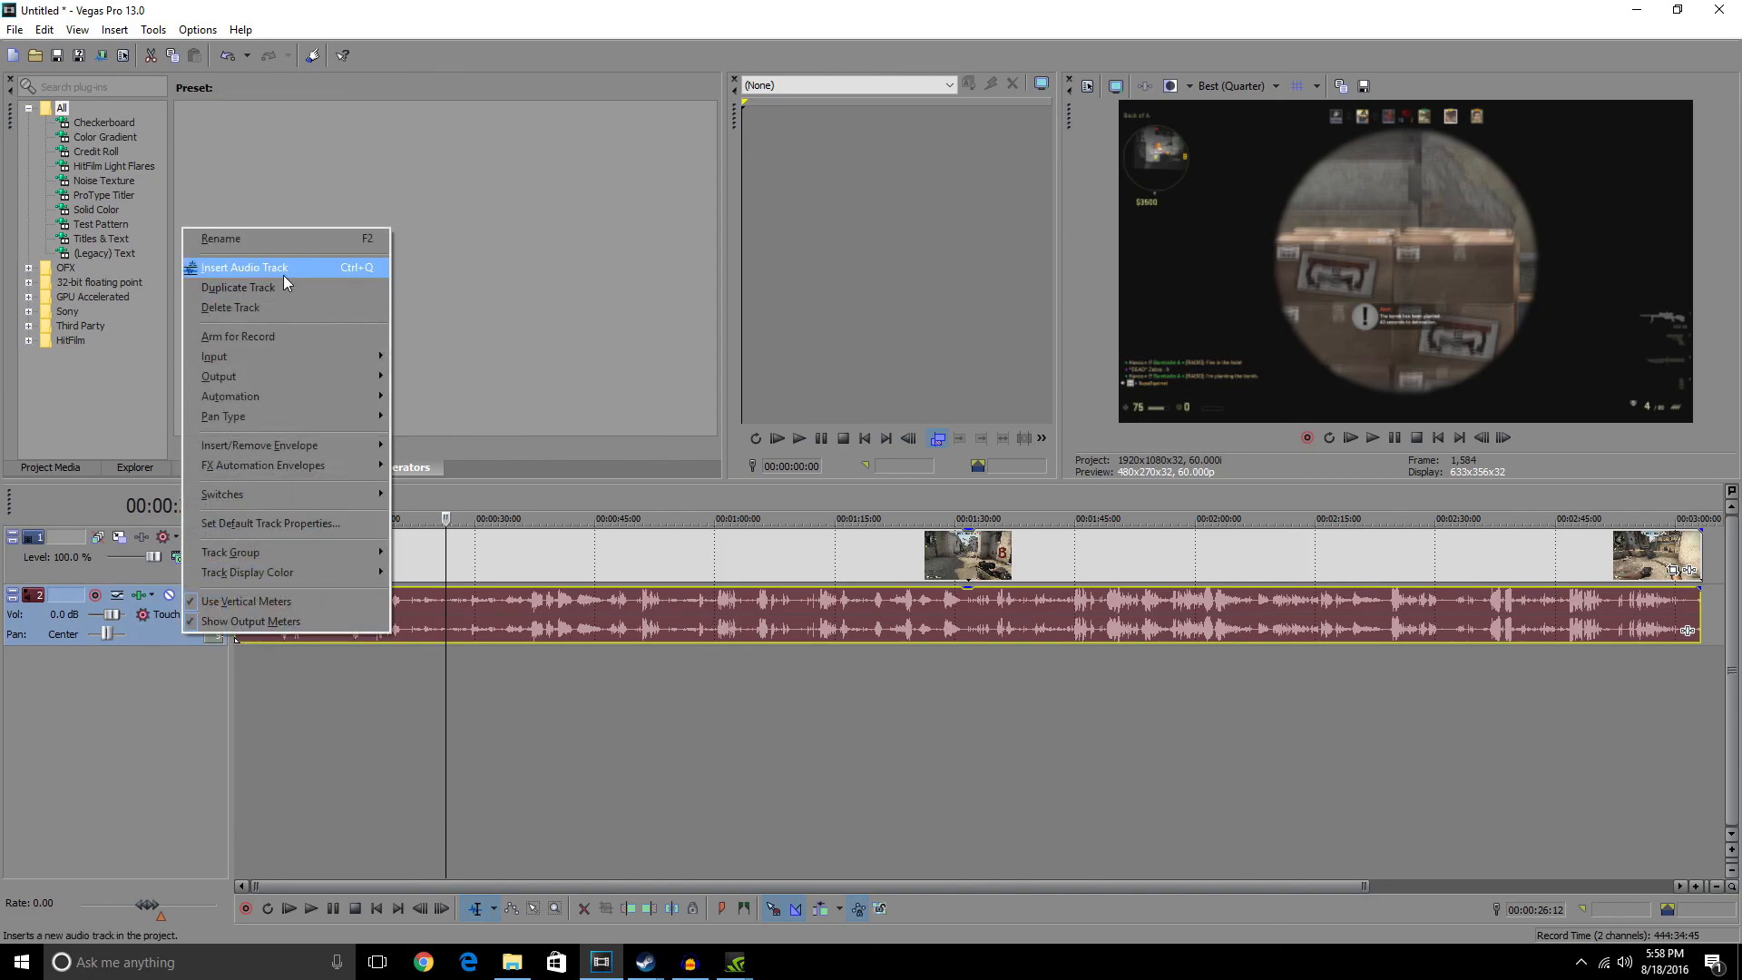
pyautogui.rightClick(127, 566)
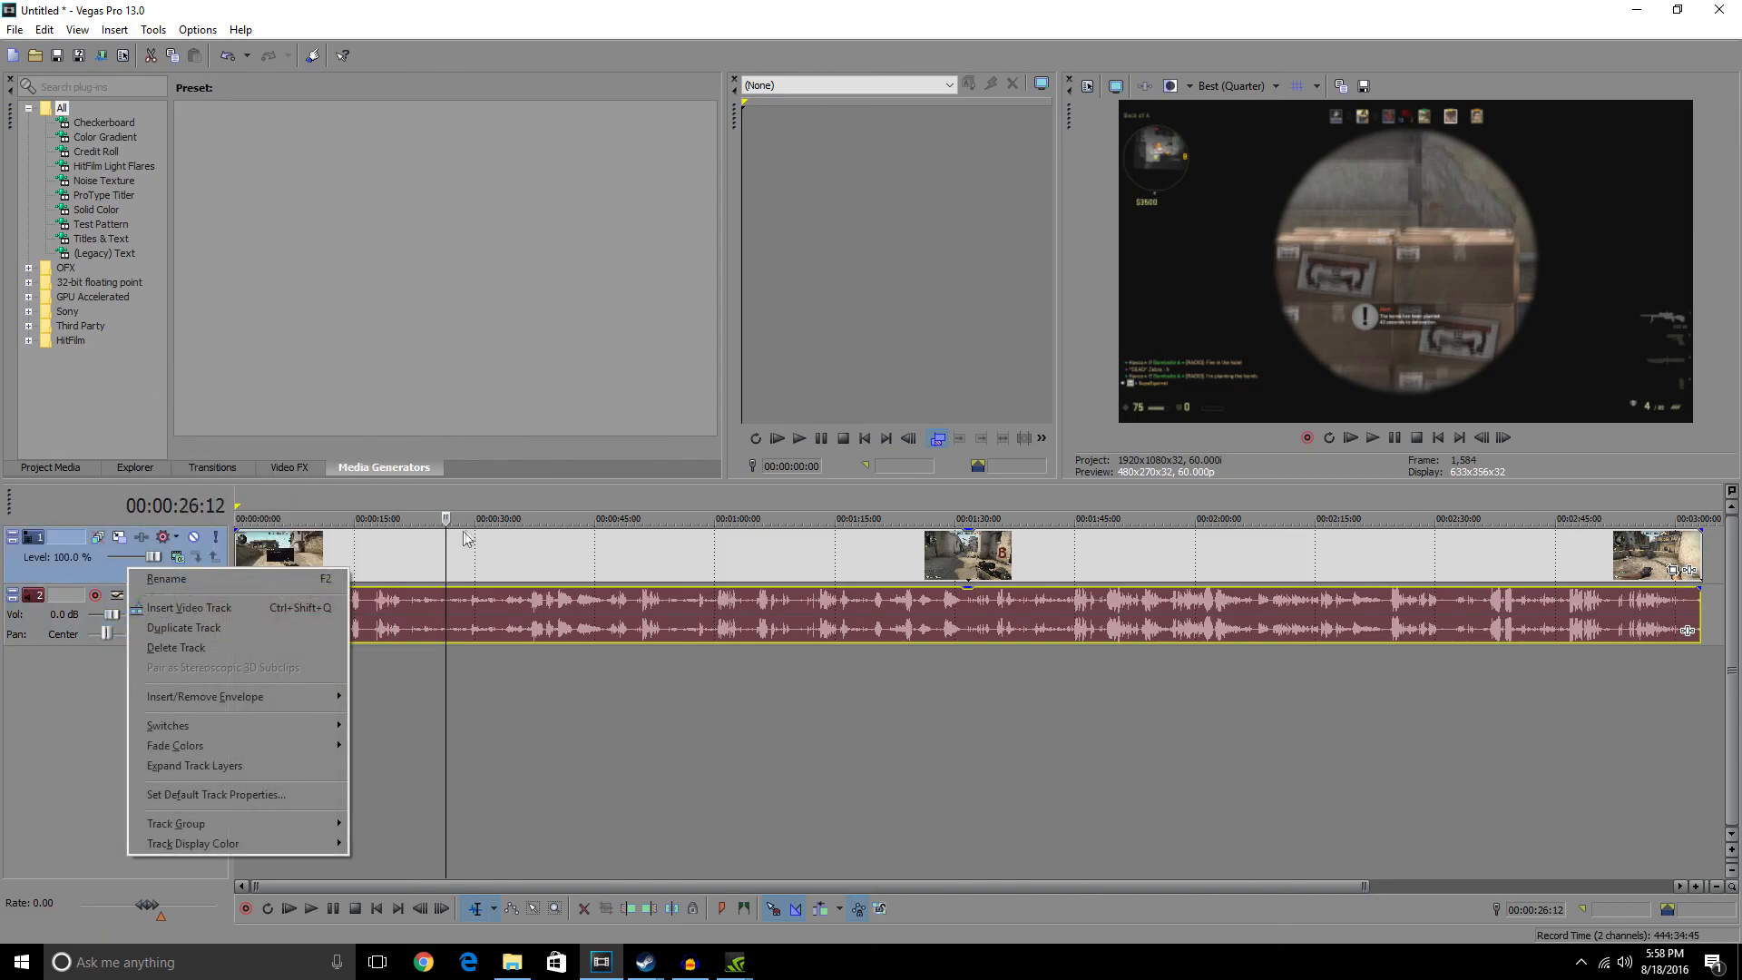
pyautogui.click(160, 609)
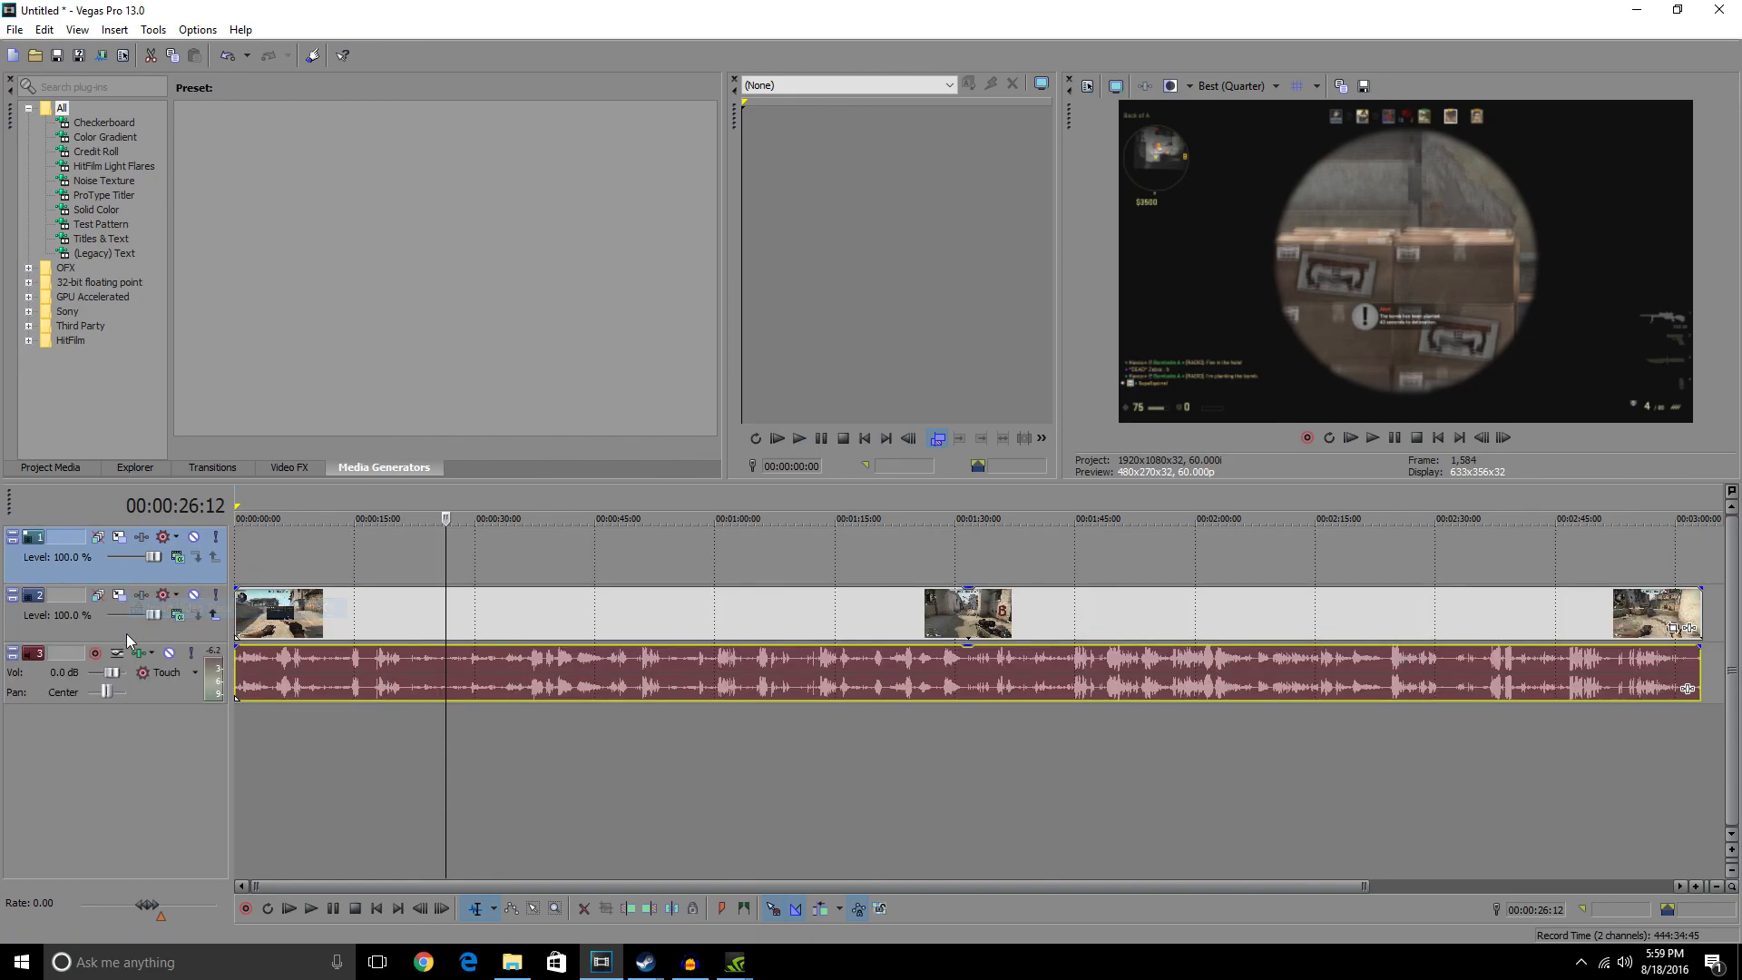
pyautogui.rightClick(149, 691)
pyautogui.click(249, 323)
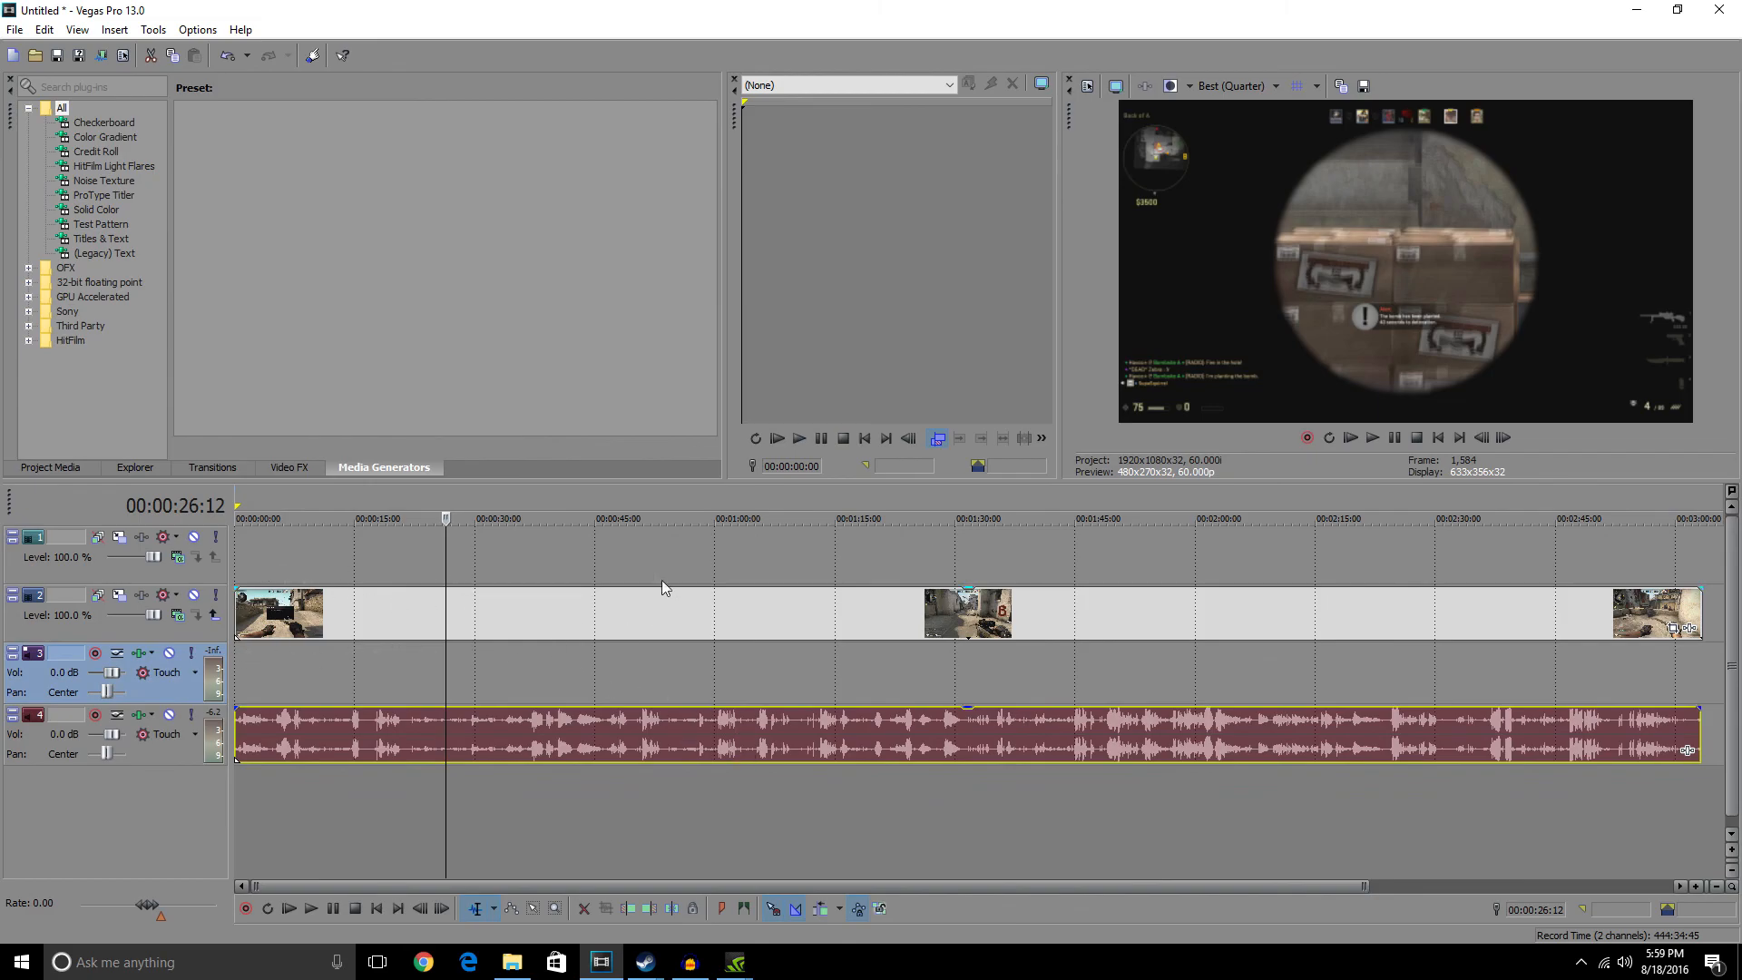
# Lower the gameplay audio track's volume to -1.5 dB.
pyautogui.click(405, 617)
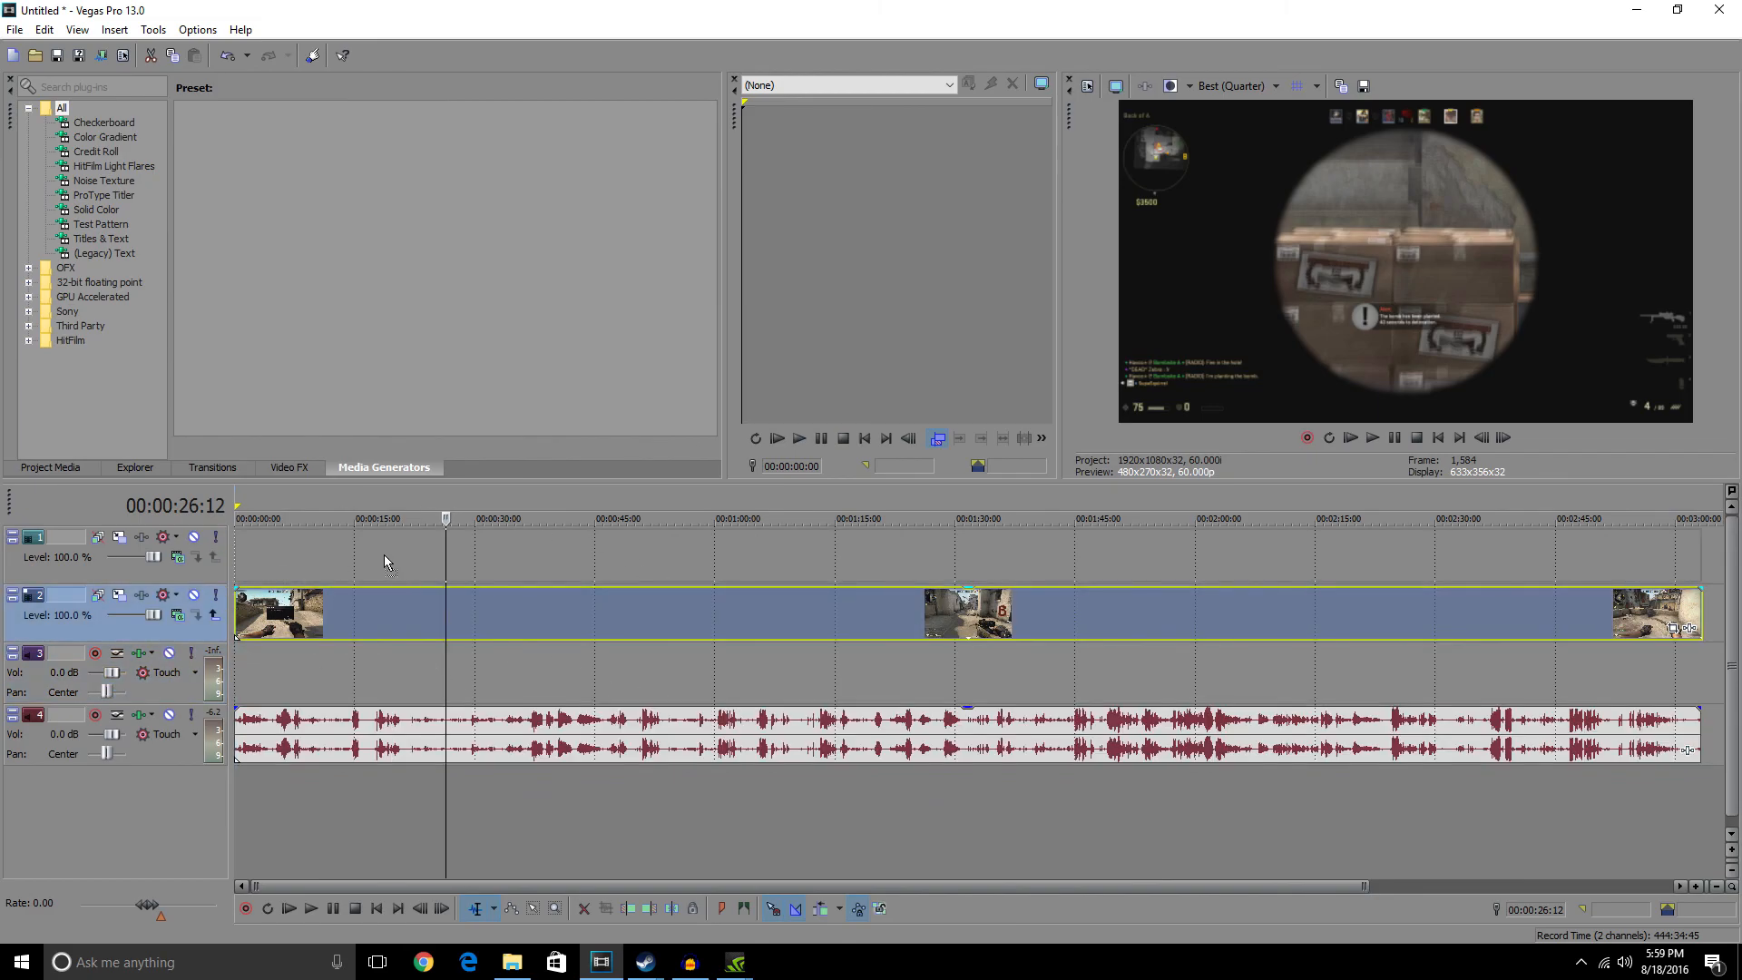
pyautogui.click(310, 753)
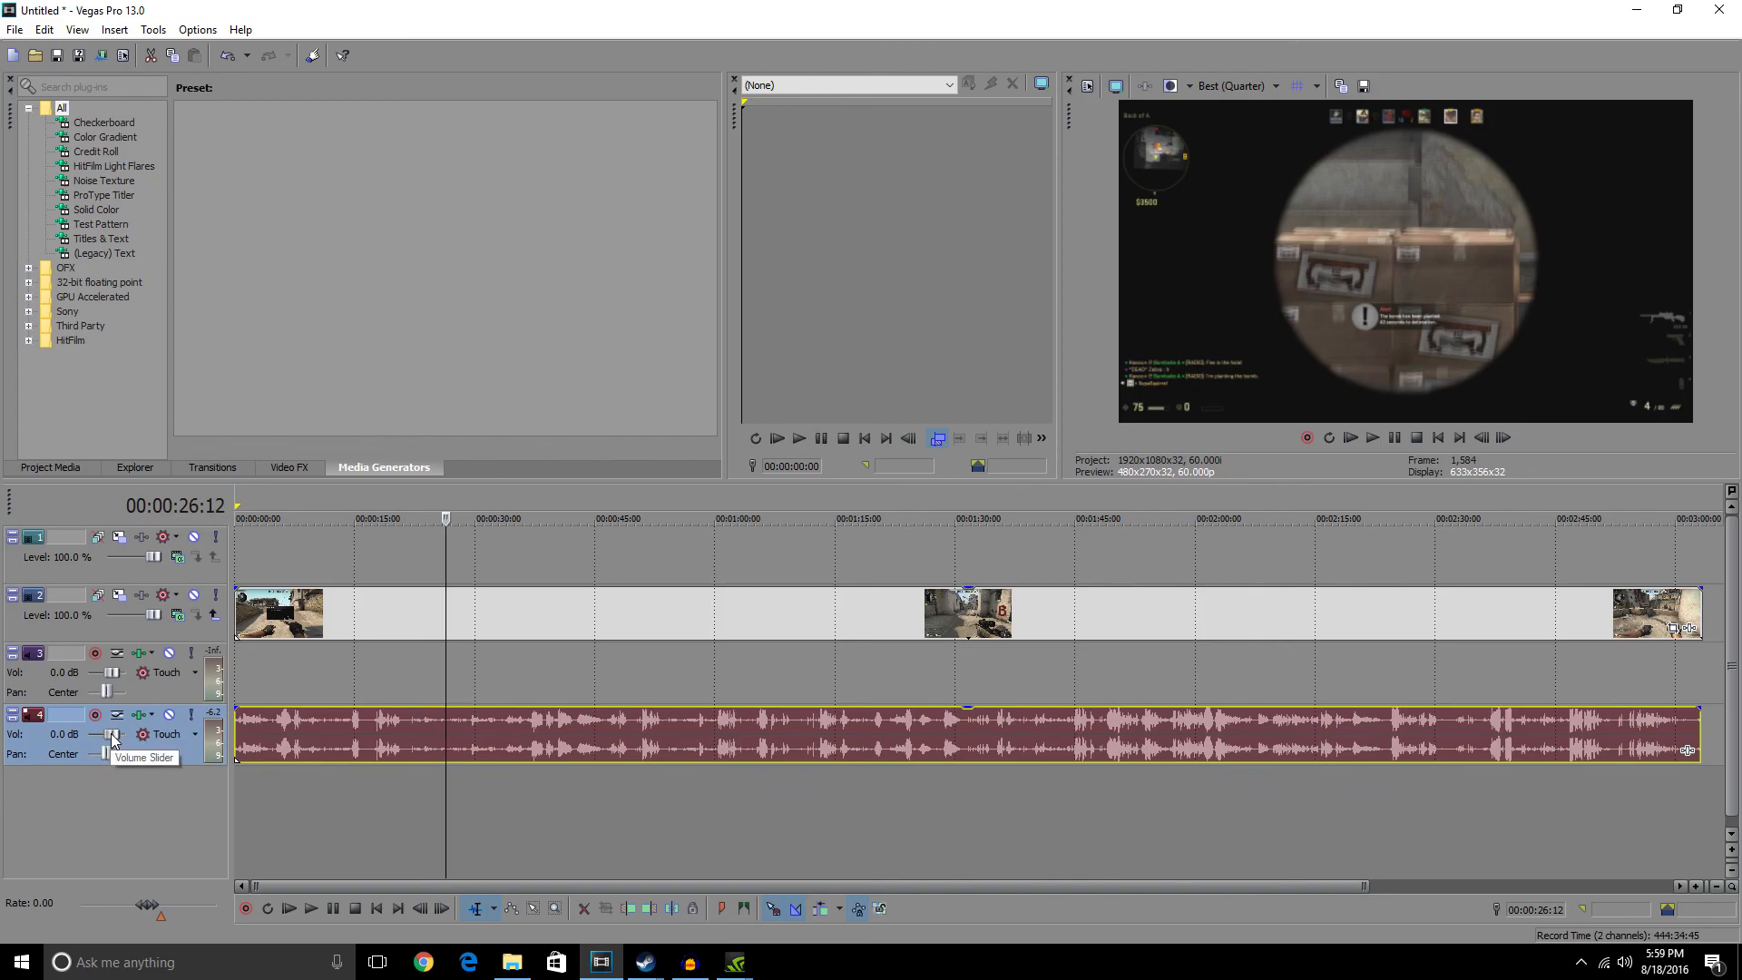
pyautogui.moveTo(112, 739); pyautogui.dragTo(100, 746)
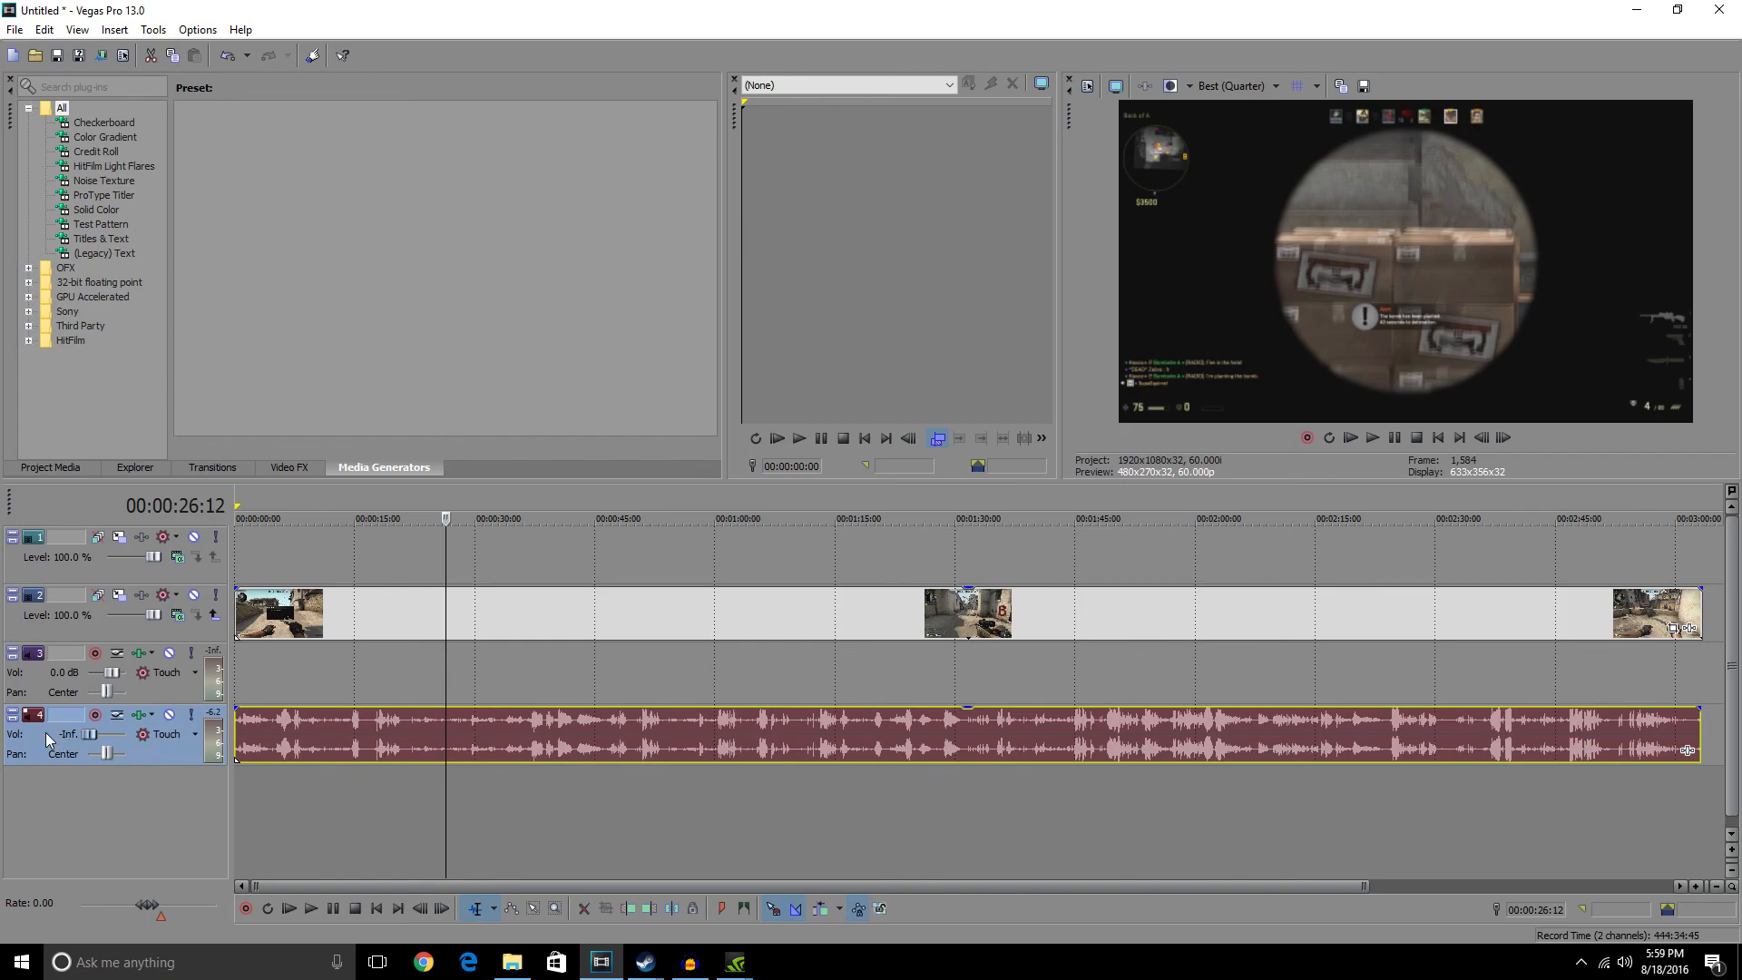
pyautogui.moveTo(89, 735); pyautogui.dragTo(107, 744)
# Apply the default preset of the Color Curves video effect to the gameplay clip.
pyautogui.click(624, 613)
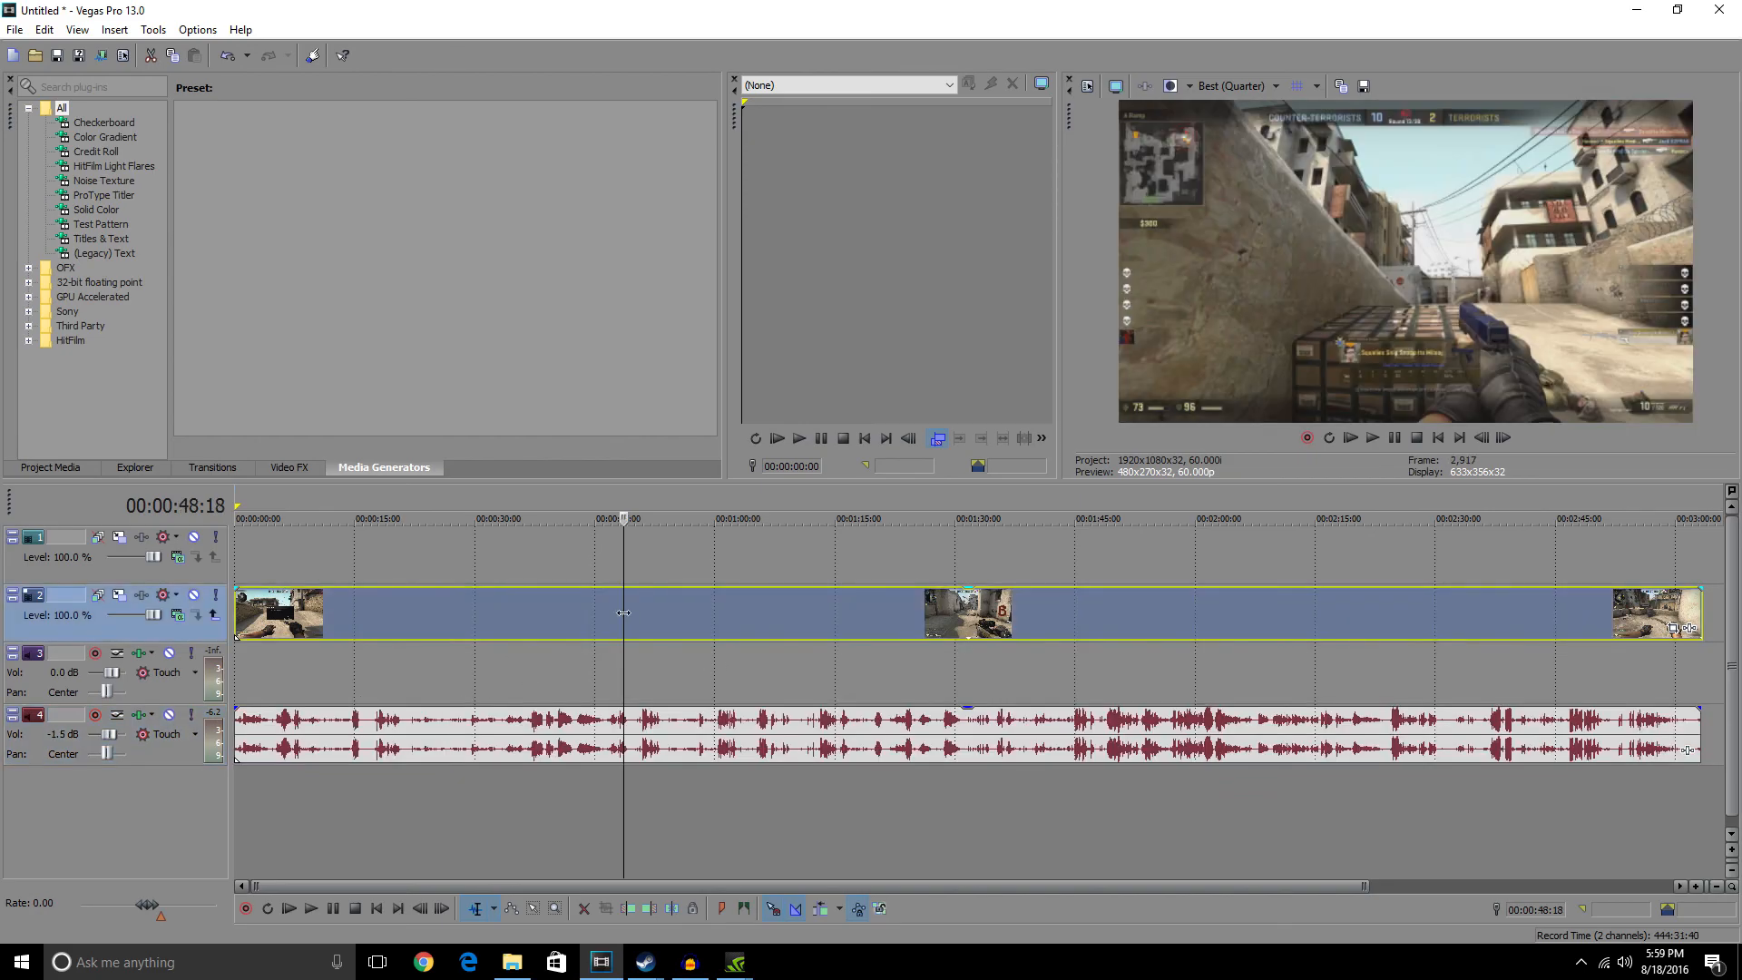
pyautogui.click(280, 469)
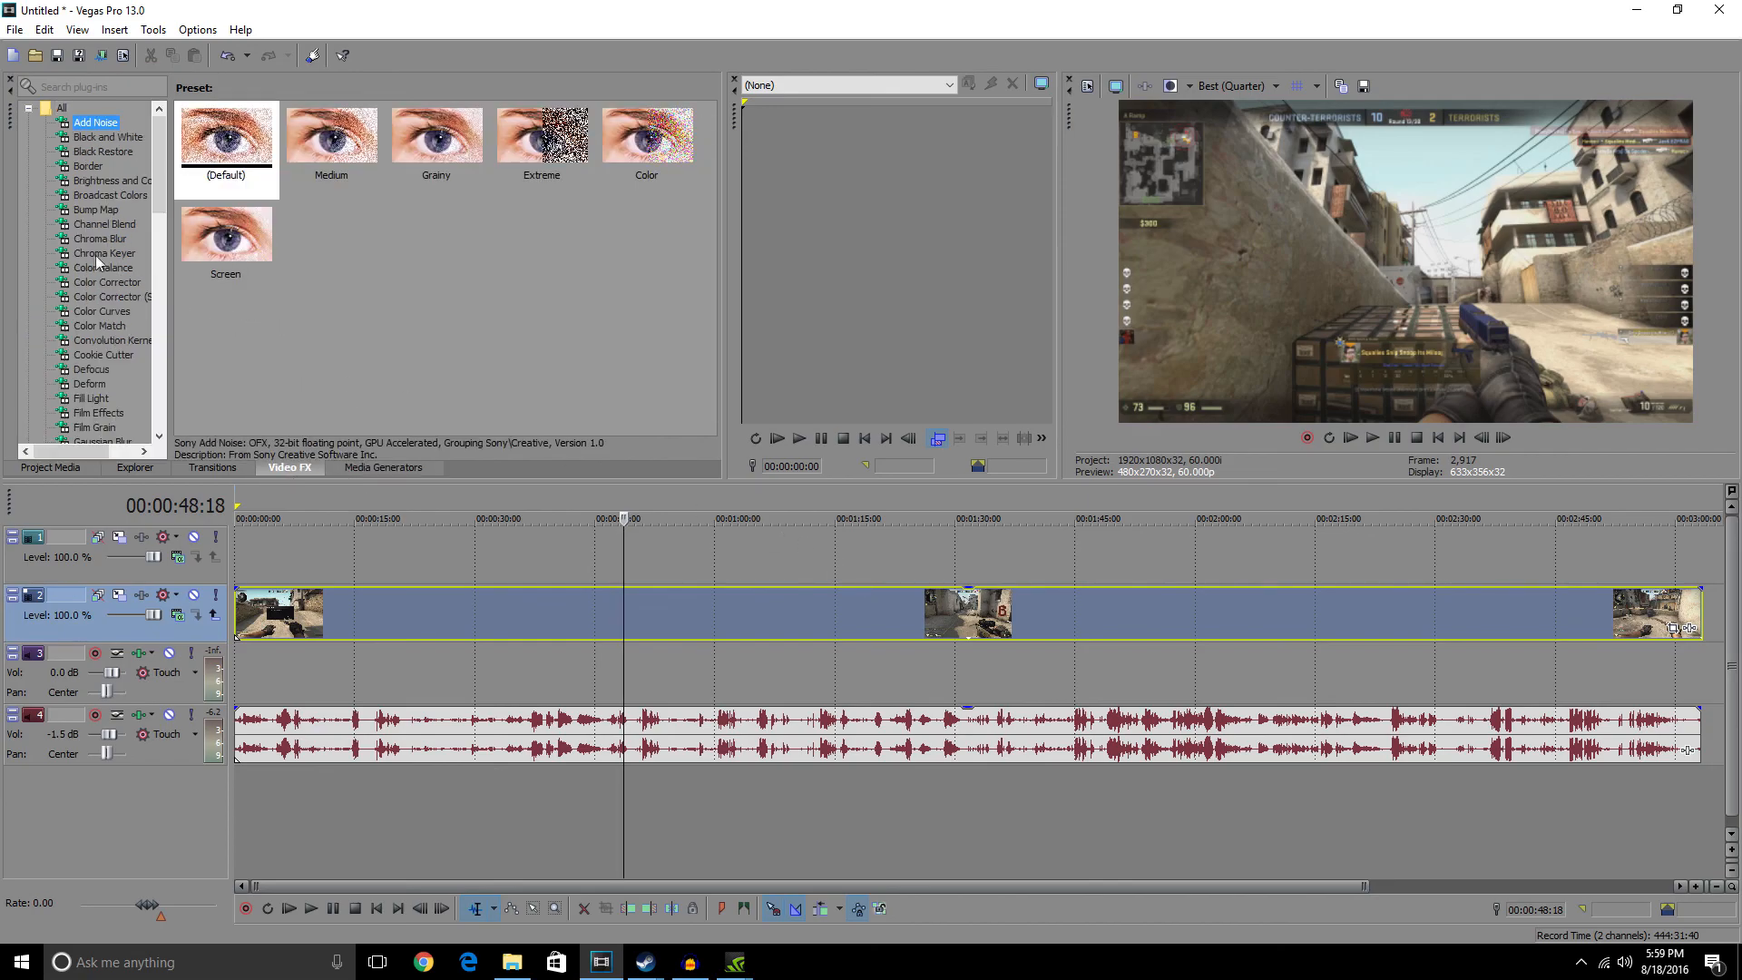
pyautogui.scroll(-12, 100, 258)
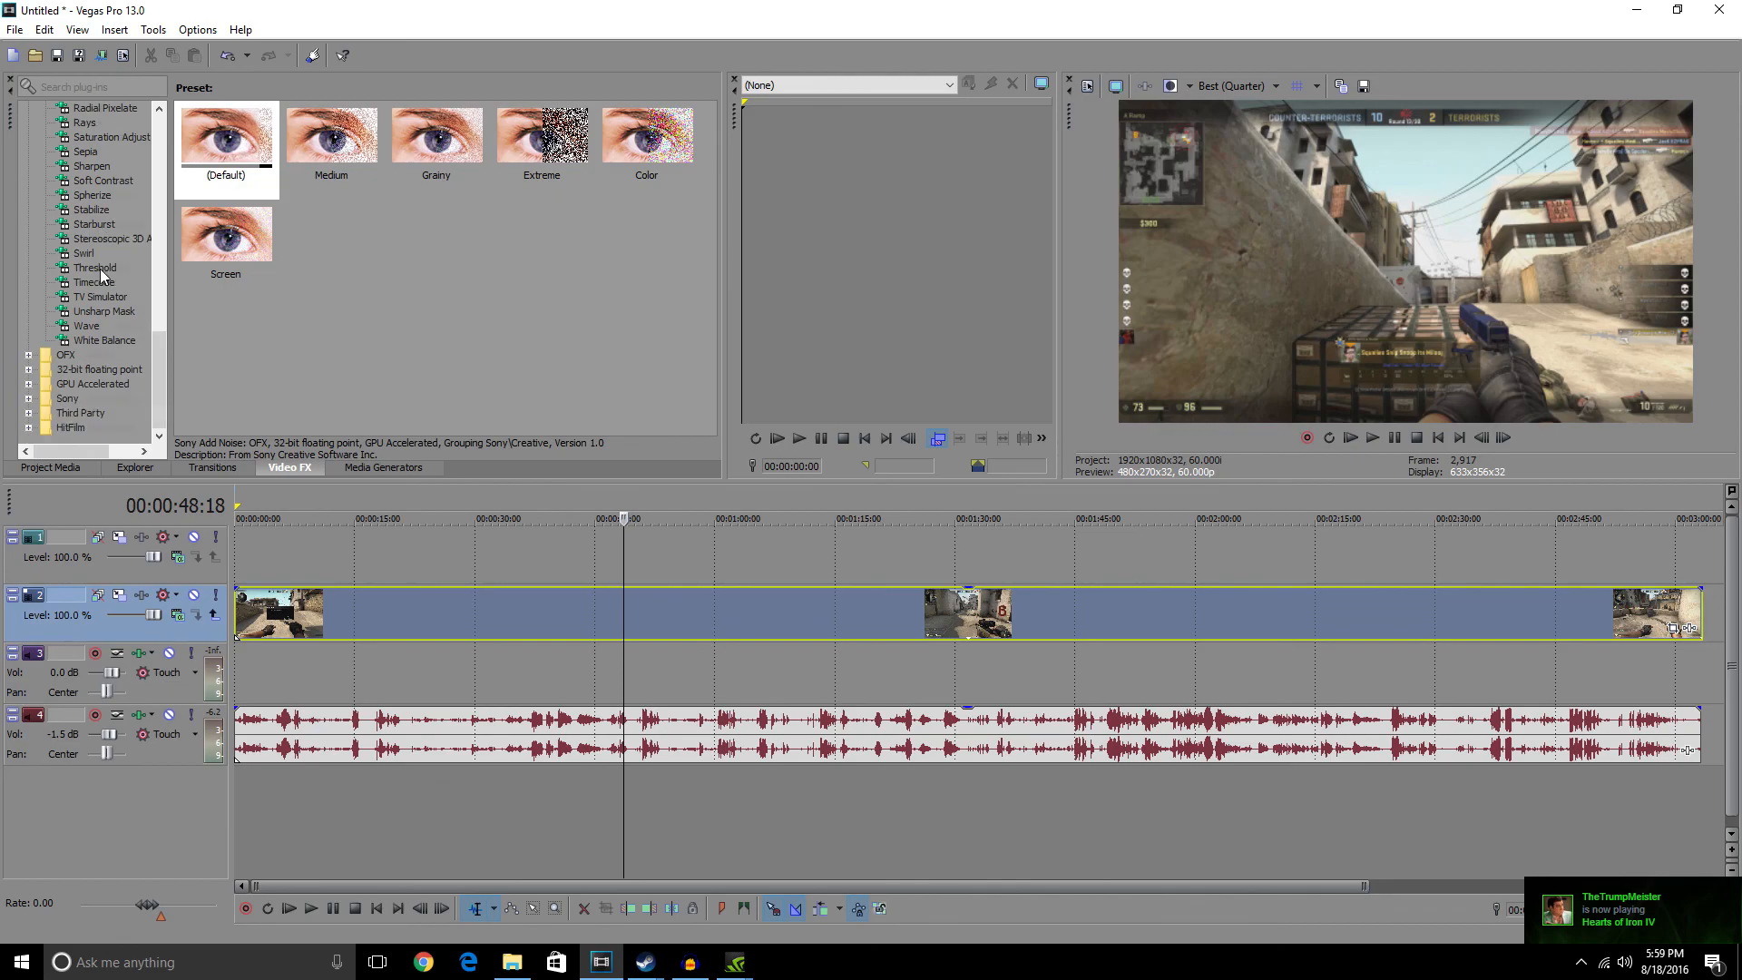
pyautogui.scroll(10, 100, 268)
pyautogui.scroll(1, 117, 301)
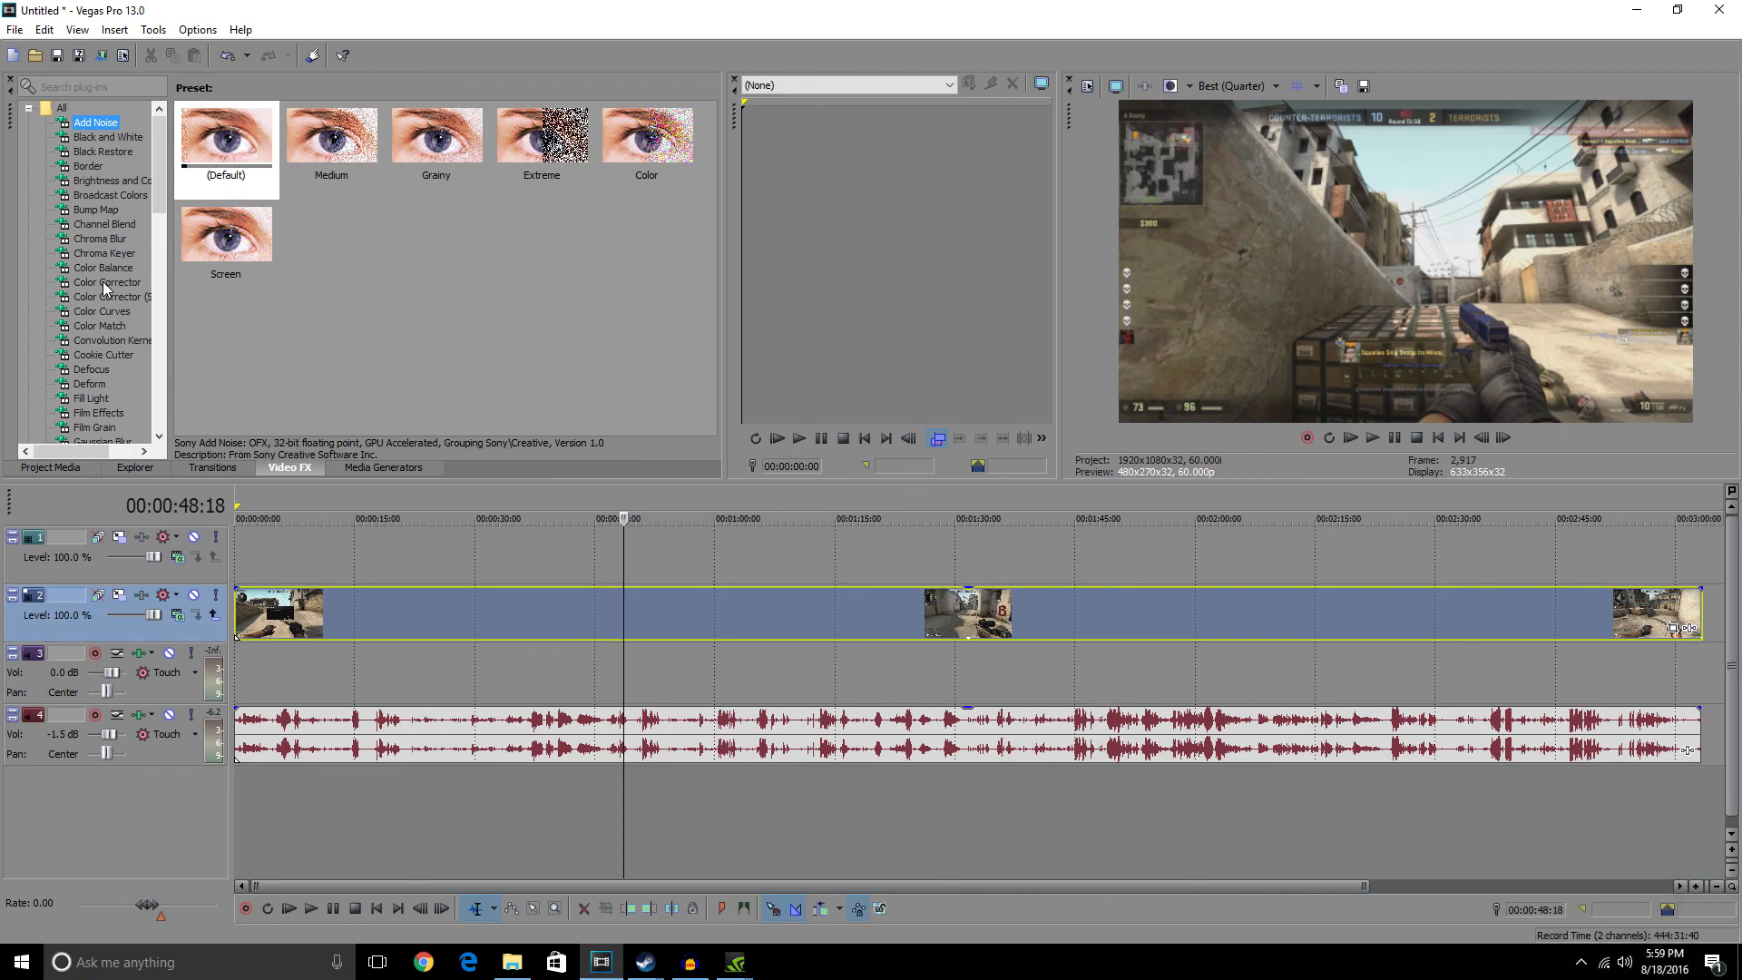
pyautogui.click(104, 283)
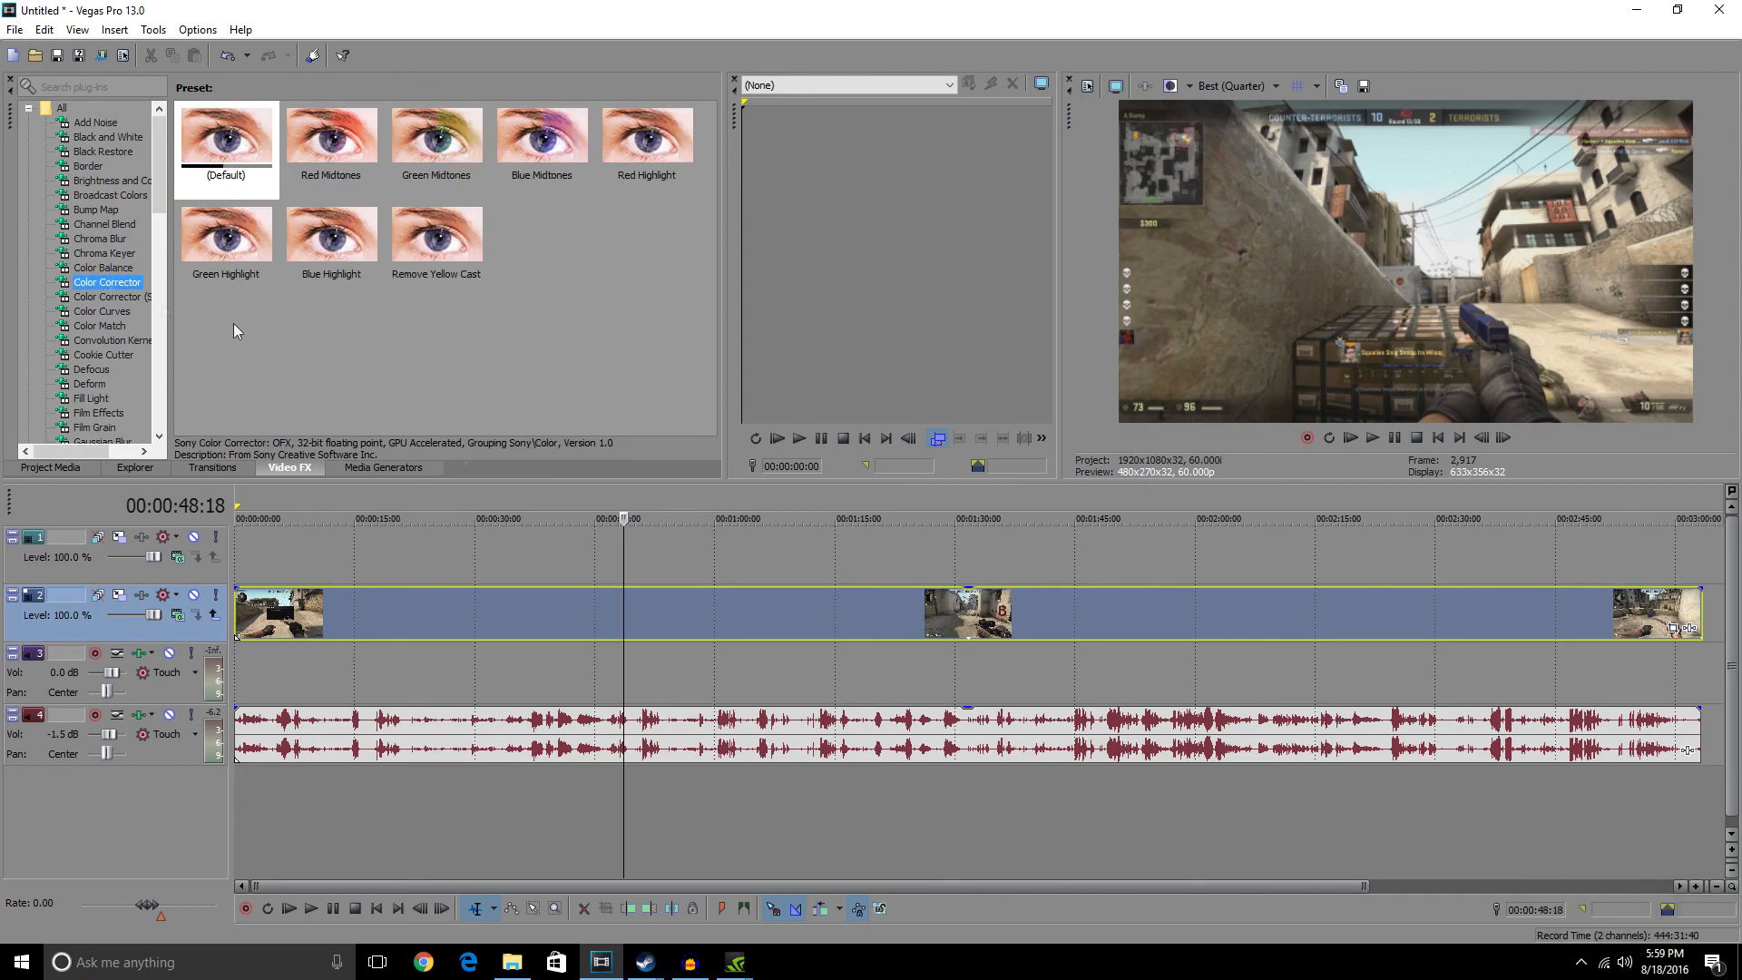
pyautogui.click(101, 311)
pyautogui.moveTo(225, 145); pyautogui.dragTo(584, 626)
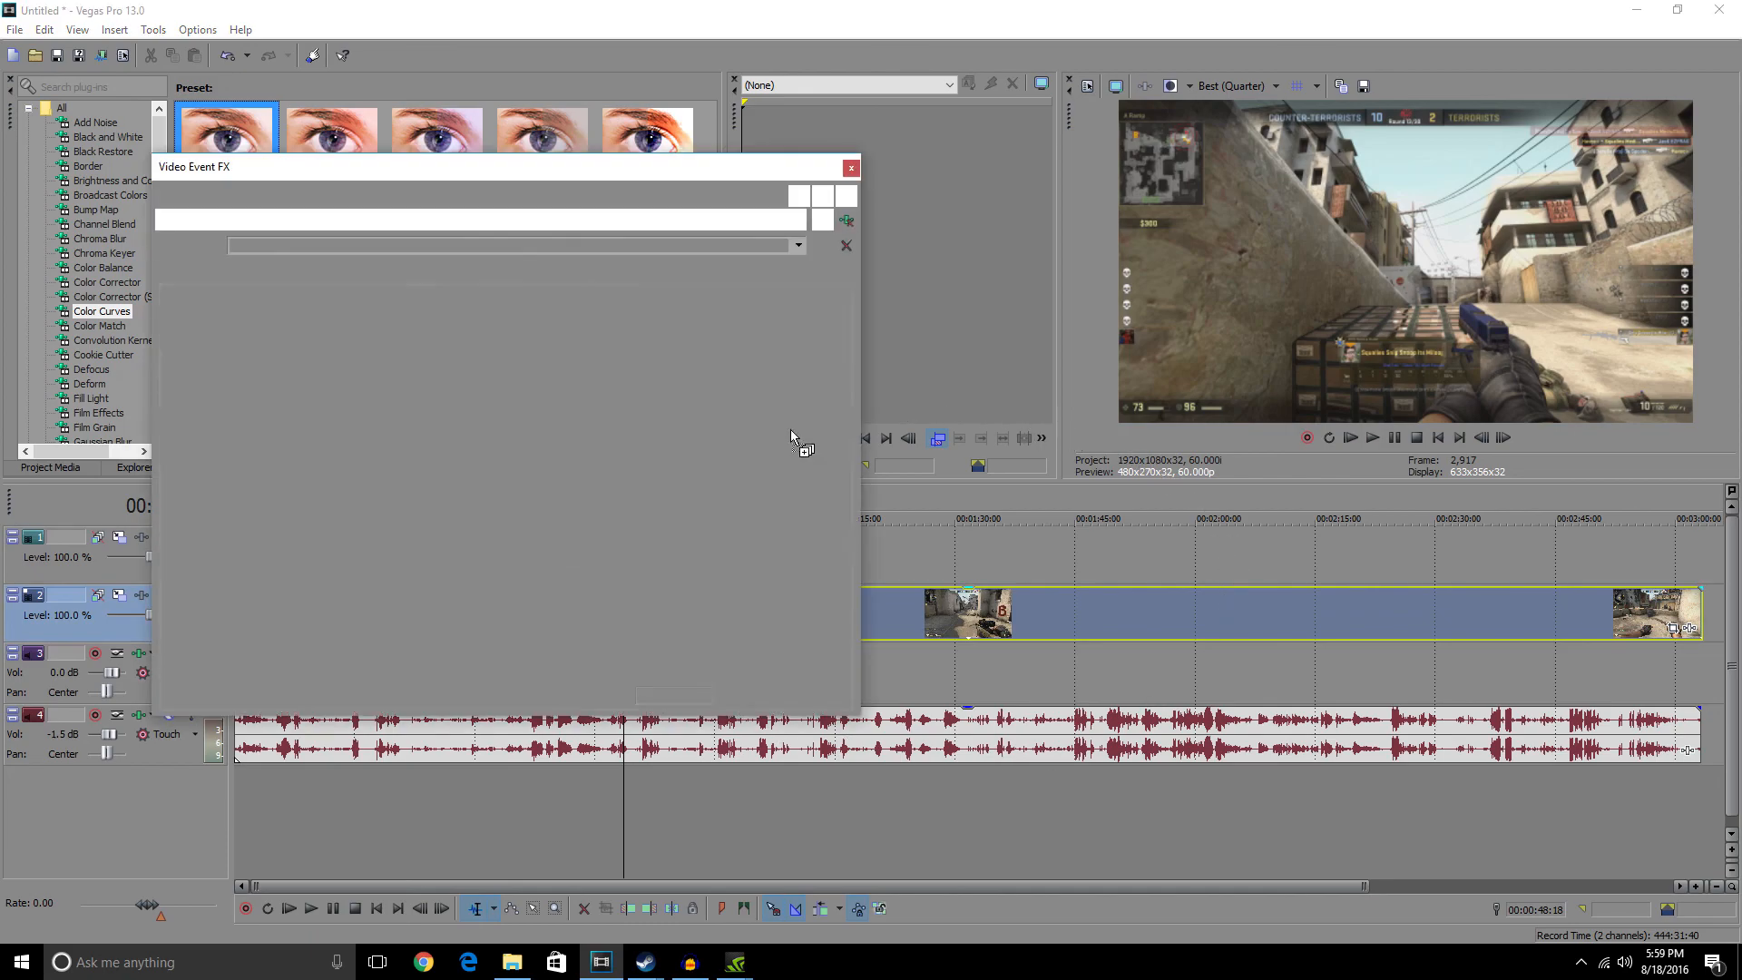
# Bend the clip's RGB color curve slightly with its tangent handles, close the effect settings, and preview the frame at 00:00:48:05.
pyautogui.moveTo(342, 474)
pyautogui.mouseDown()
pyautogui.moveTo(357, 427)
pyautogui.moveTo(506, 342)
pyautogui.moveTo(489, 338)
pyautogui.moveTo(487, 393)
pyautogui.moveTo(354, 466)
pyautogui.mouseUp()
pyautogui.moveTo(353, 468); pyautogui.dragTo(349, 503)
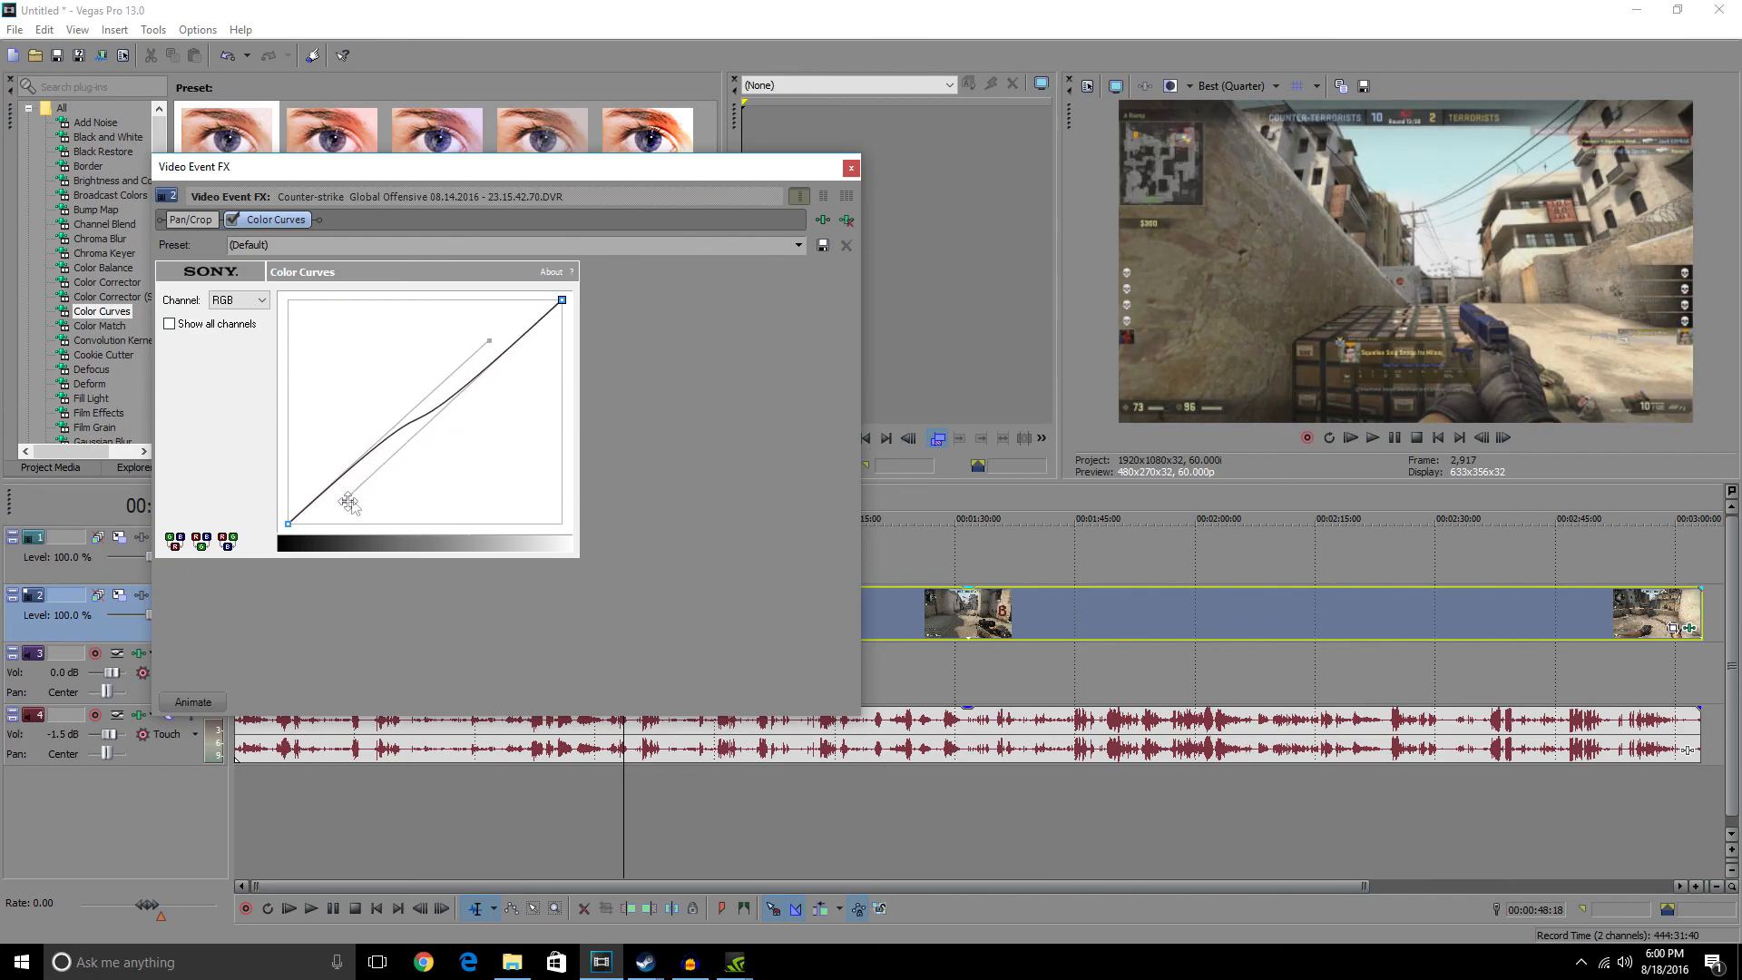
pyautogui.click(852, 167)
pyautogui.moveTo(623, 571)
pyautogui.mouseDown()
pyautogui.moveTo(808, 568)
pyautogui.moveTo(620, 568)
pyautogui.mouseUp()
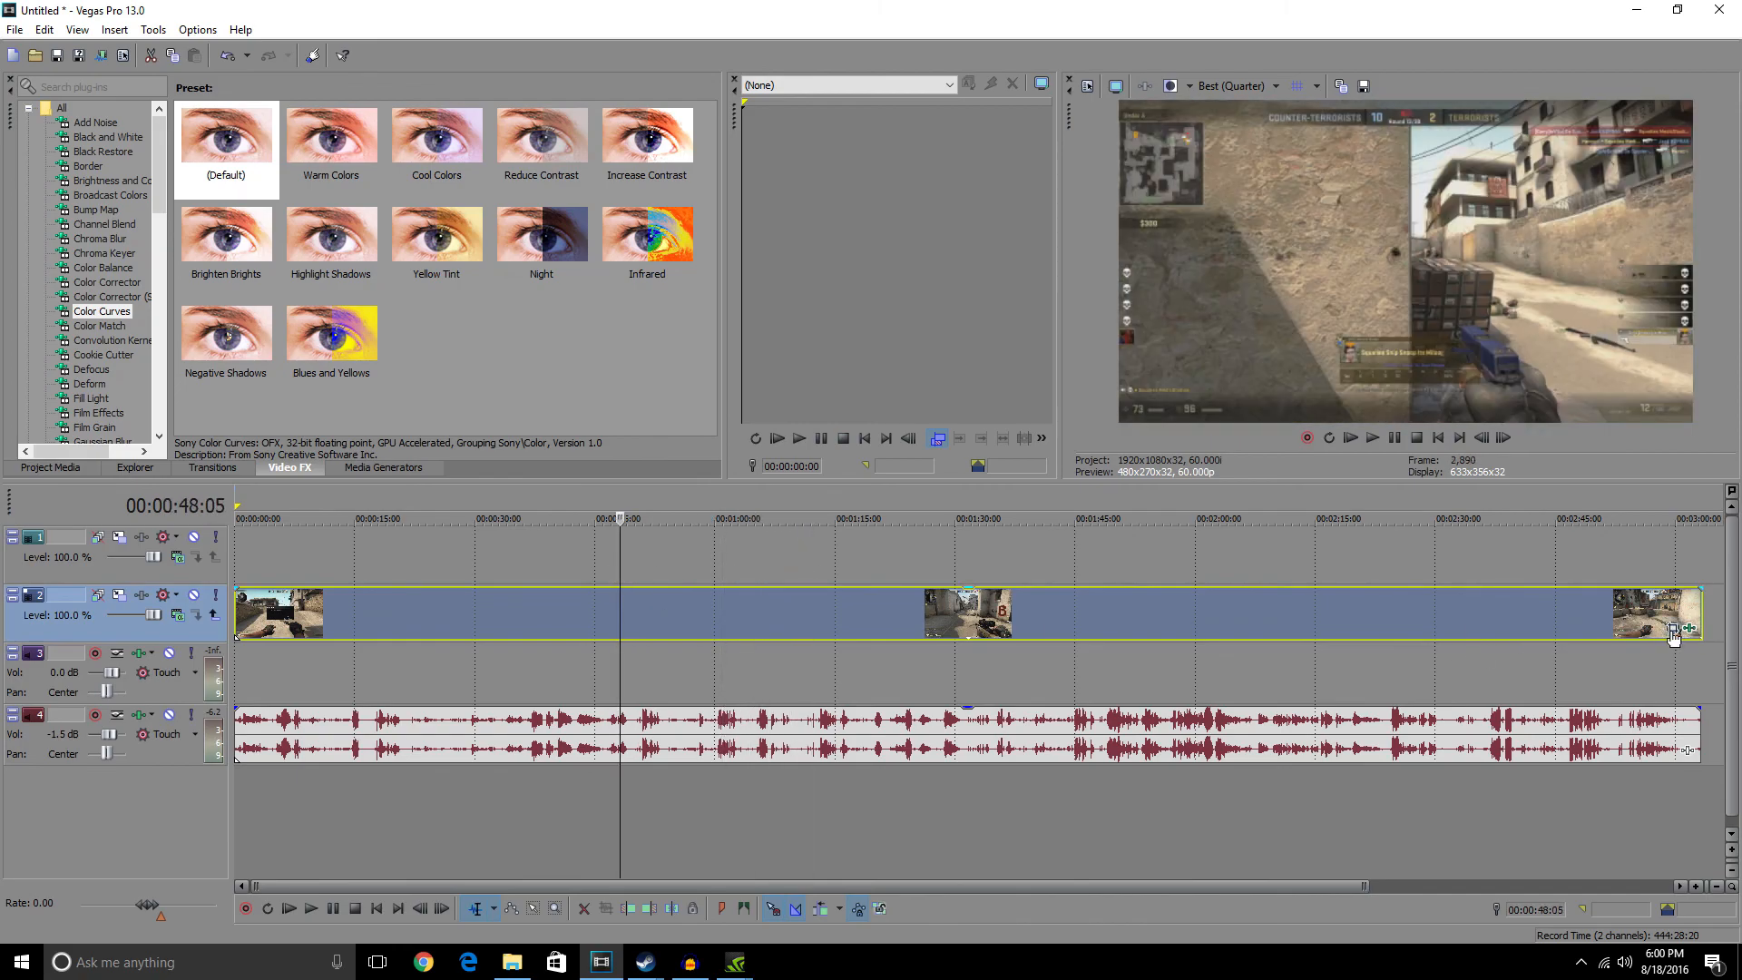
# Reopen the gameplay clip's Color Curves settings, bring the RGB curve's upper tangent handle closer to the diagonal, and close them.
pyautogui.click(1673, 630)
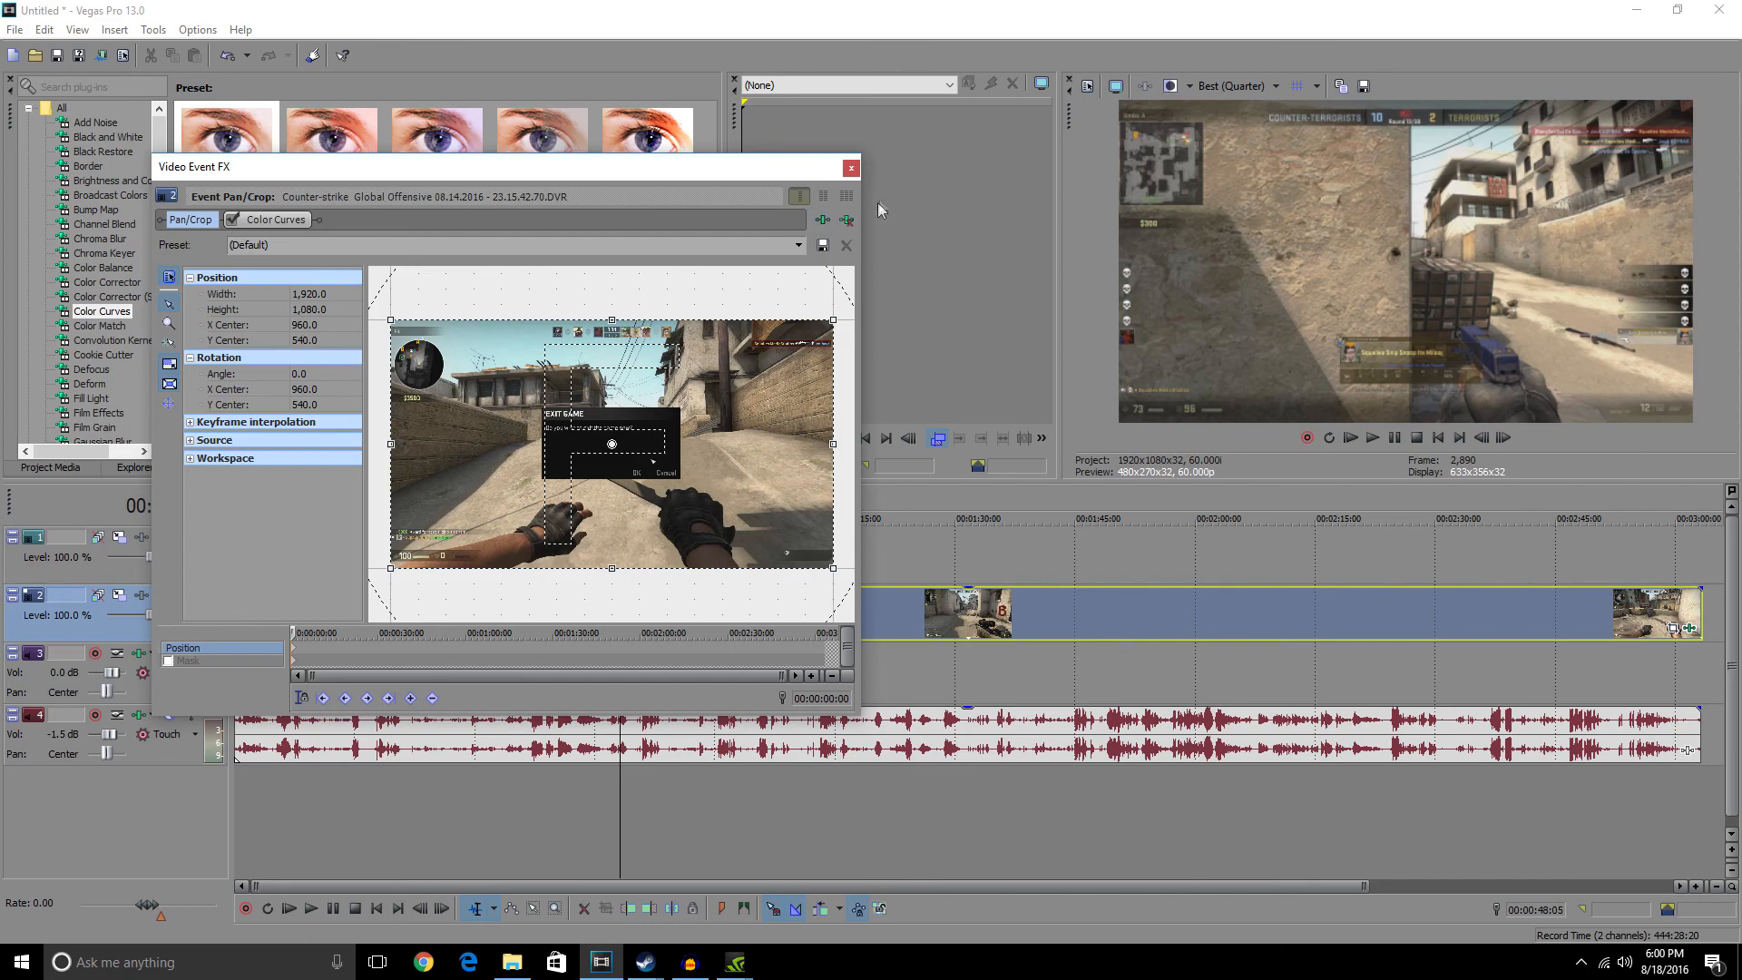
pyautogui.click(275, 219)
pyautogui.moveTo(490, 337)
pyautogui.mouseDown()
pyautogui.moveTo(381, 338)
pyautogui.moveTo(539, 471)
pyautogui.moveTo(476, 357)
pyautogui.mouseUp()
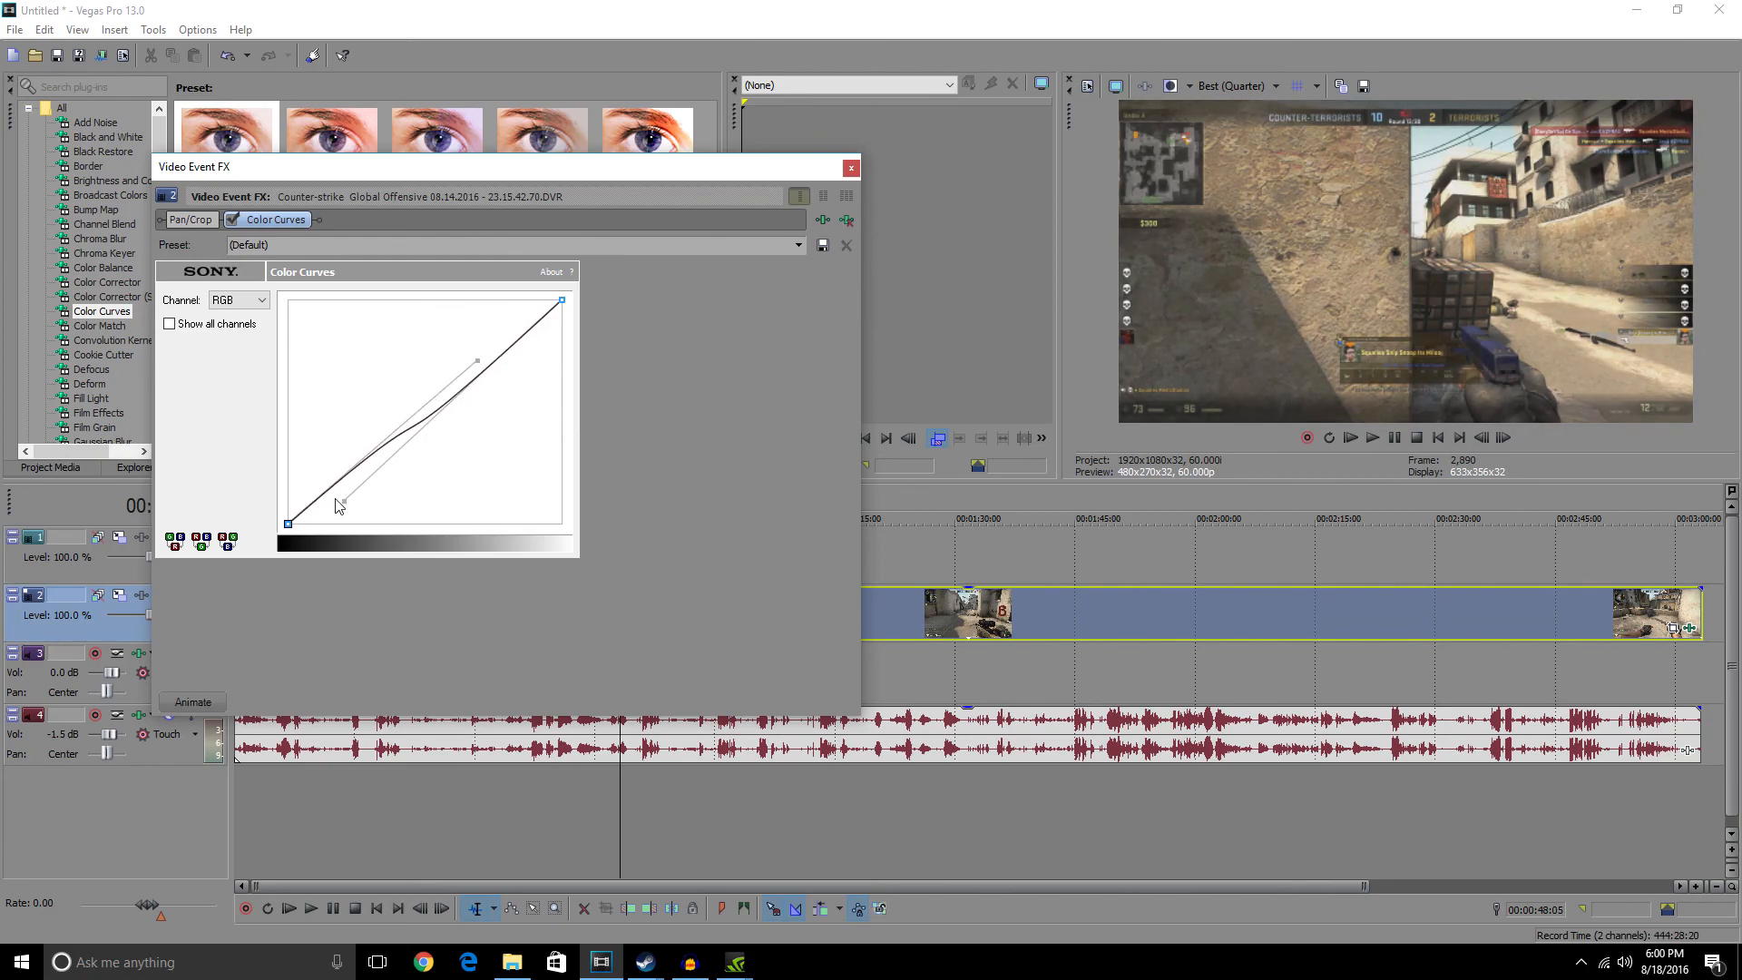
pyautogui.click(851, 171)
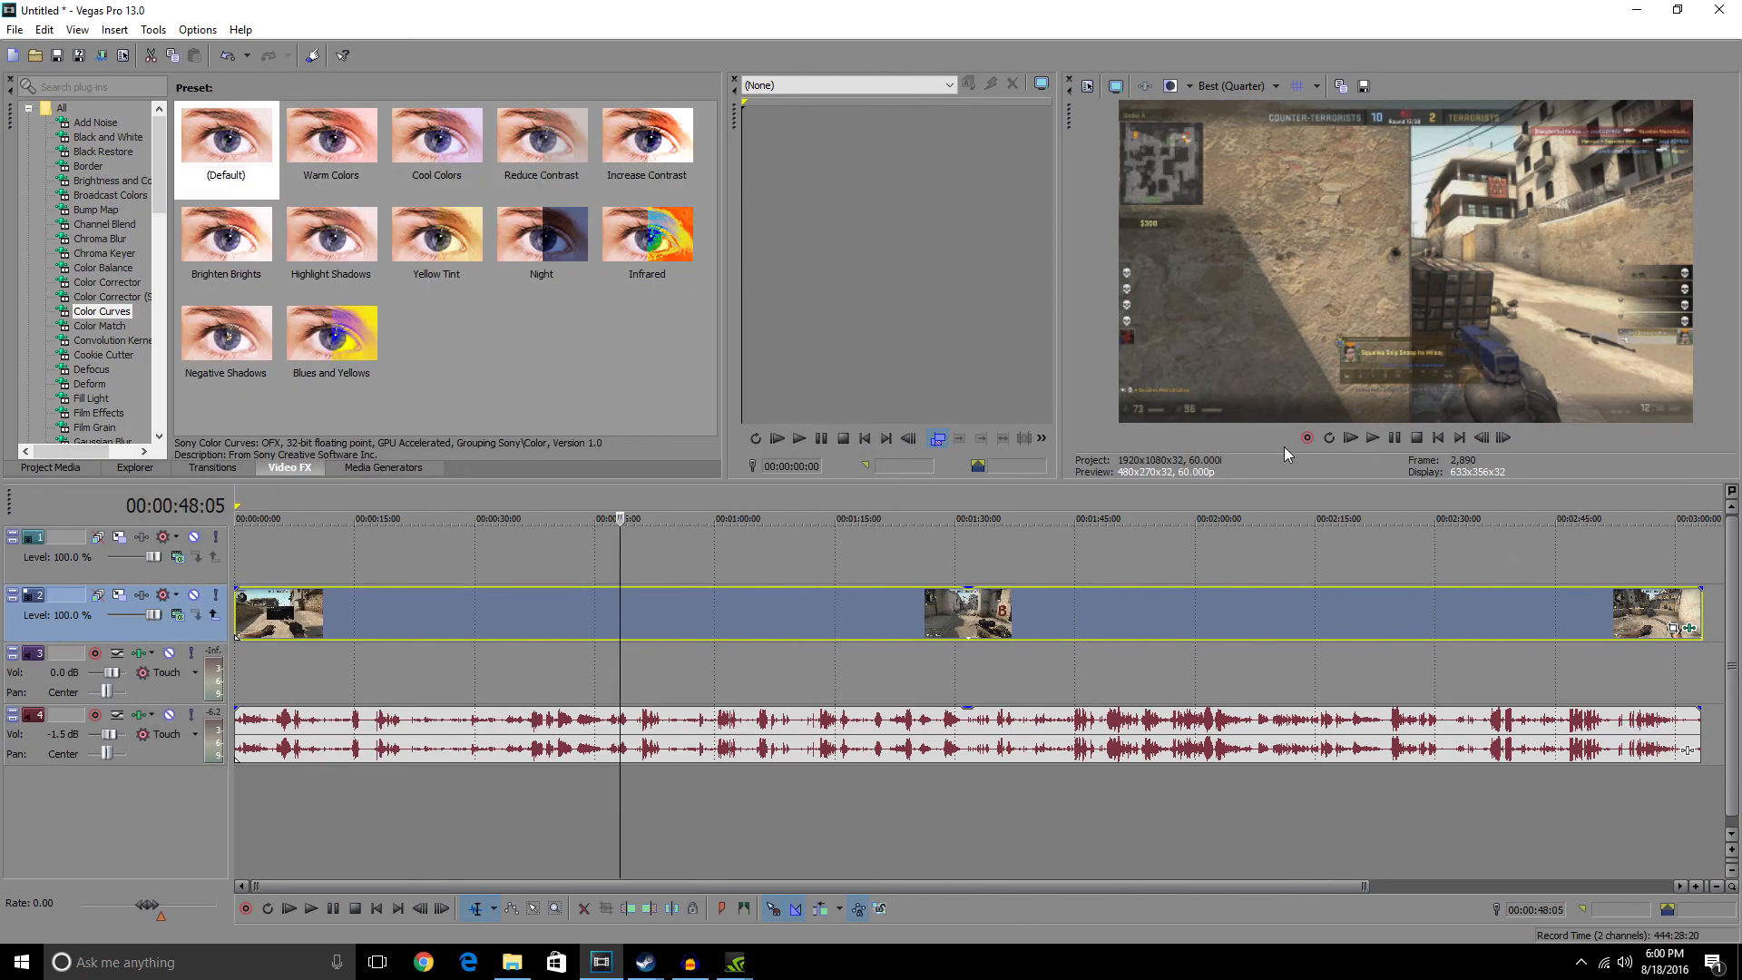